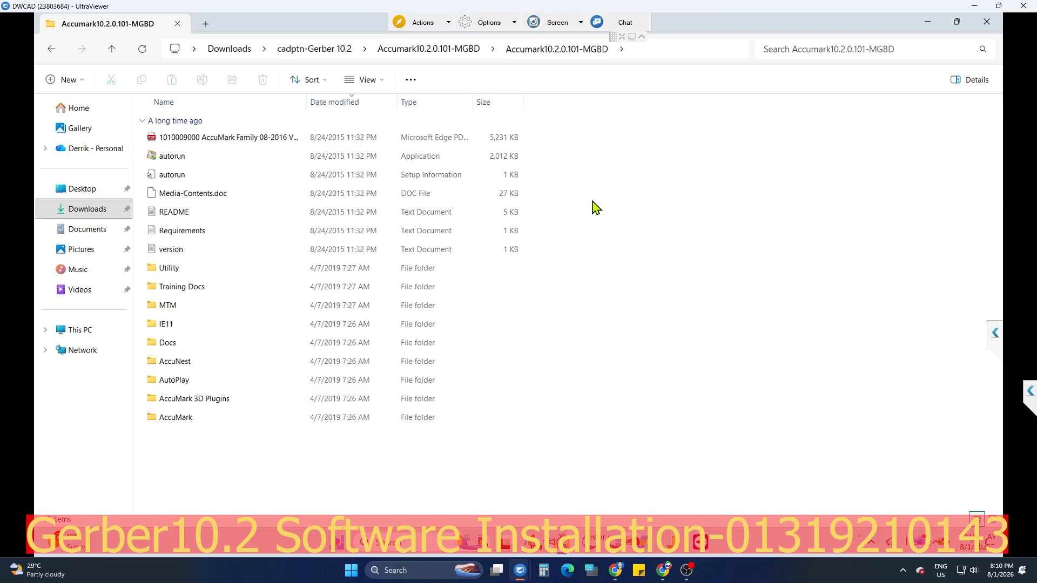
Open the AccuMark folder inside the Accumark10.2.0.101-MGBD package and run its setup application as administrator.
{"action": "left_click", "coordinate": [315, 81]}
{"action": "left_click", "coordinate": [296, 106]}
{"action": "double_click", "coordinate": [181, 141]}
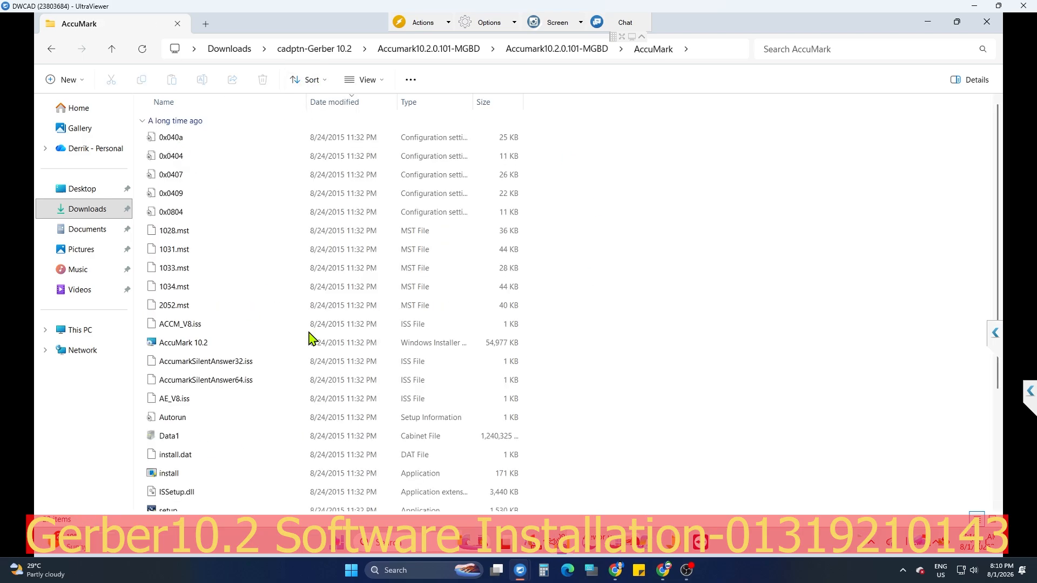
{"action": "scroll", "coordinate": [311, 338], "scroll_direction": "down", "scroll_amount": 3}
{"action": "right_click", "coordinate": [171, 358]}
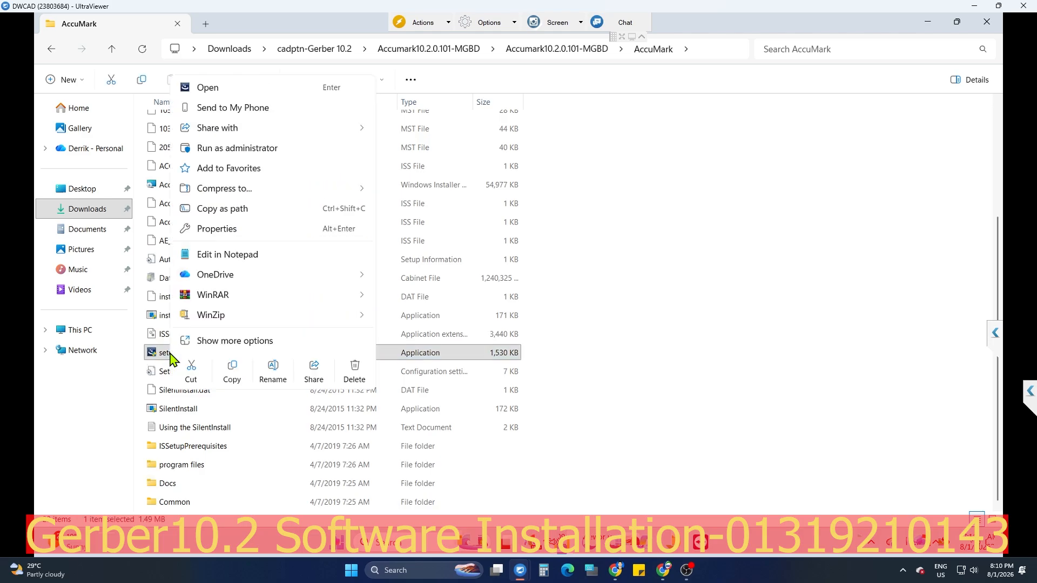
{"action": "left_click", "coordinate": [240, 155]}
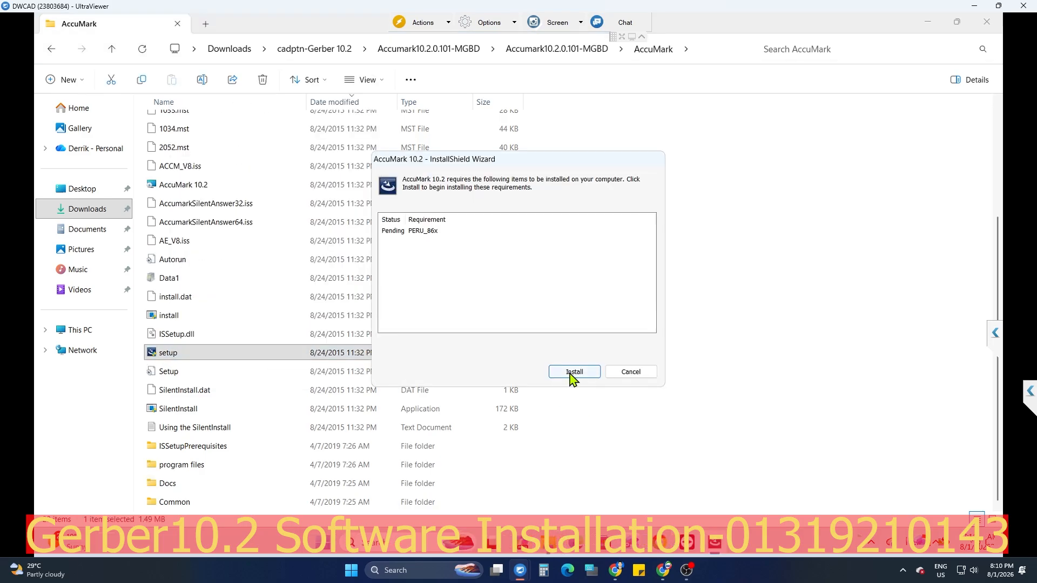
Install the required PERU_86x prerequisite and finish the Gerber Problem and Enhancement Report Utility wizard.
{"action": "left_click", "coordinate": [572, 371]}
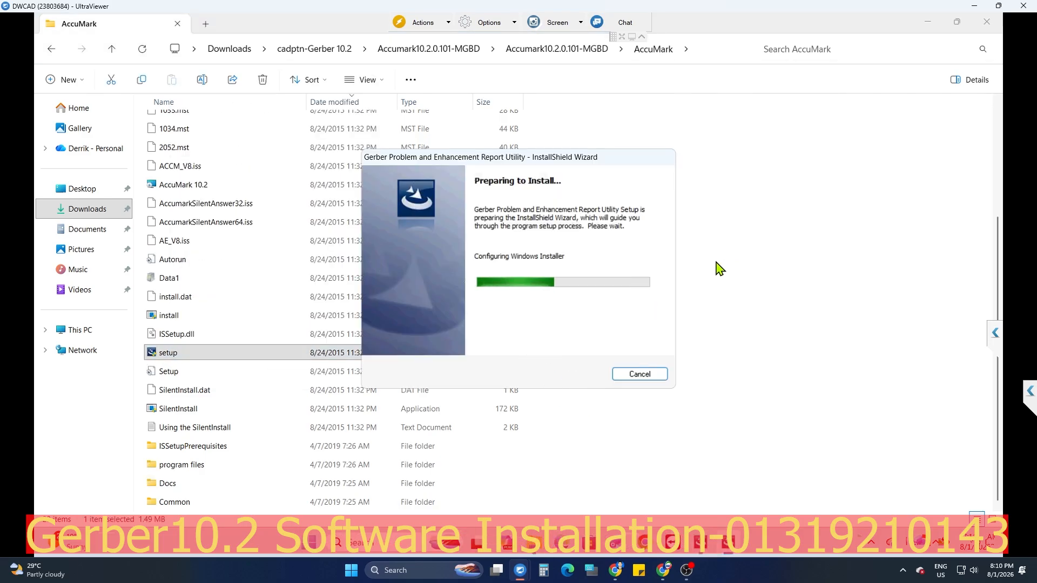
{"action": "left_click", "coordinate": [592, 378]}
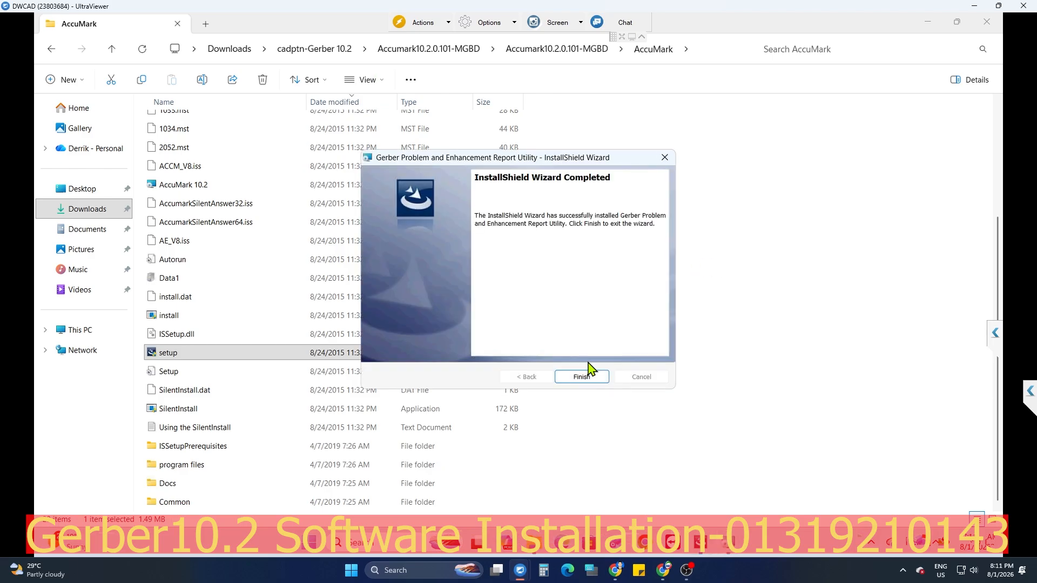
{"action": "left_click", "coordinate": [582, 377]}
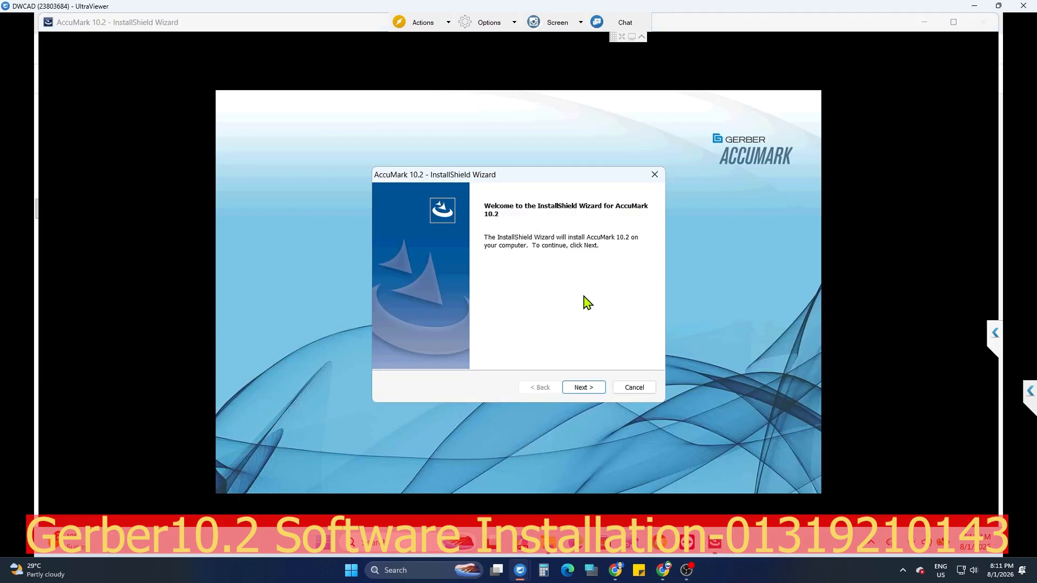
Install AccuMark 10.2 into the default Gerber Technology\AccuMark V10 folder and finish its setup wizard.
{"action": "left_click", "coordinate": [587, 387]}
{"action": "left_click", "coordinate": [589, 388]}
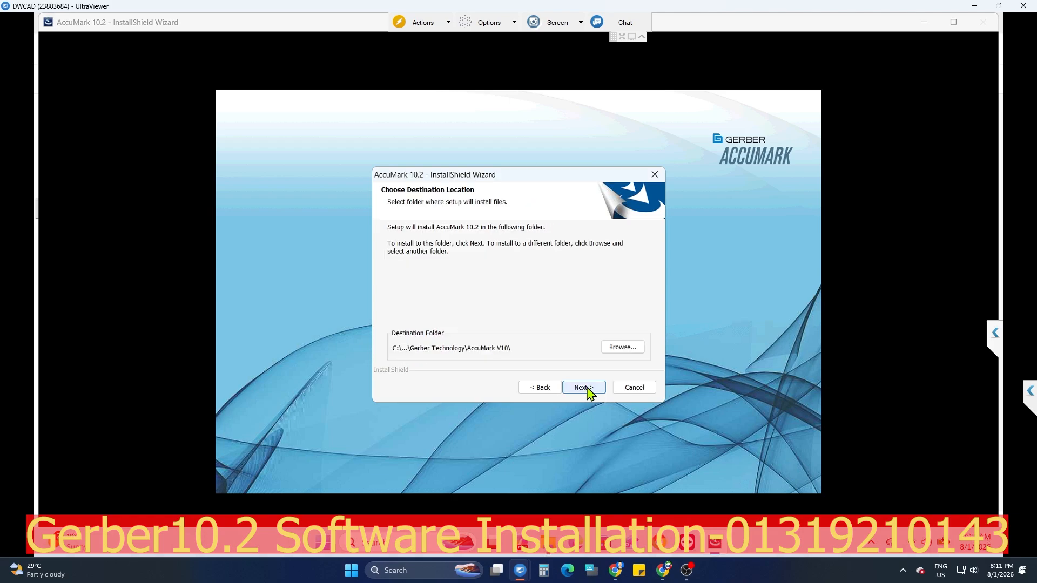
{"action": "left_click", "coordinate": [589, 388]}
{"action": "left_click", "coordinate": [584, 388]}
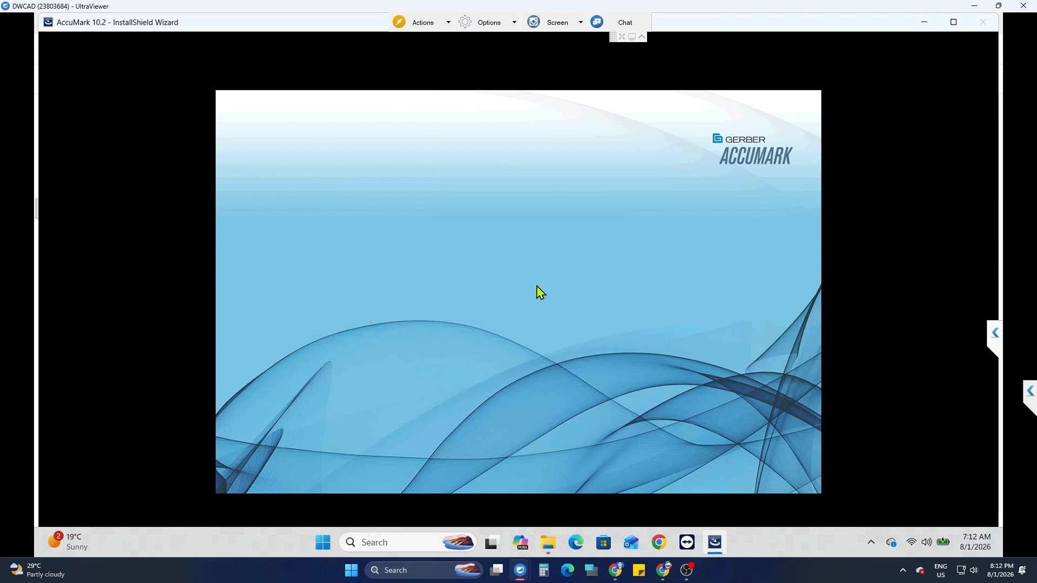
{"action": "left_click", "coordinate": [621, 335]}
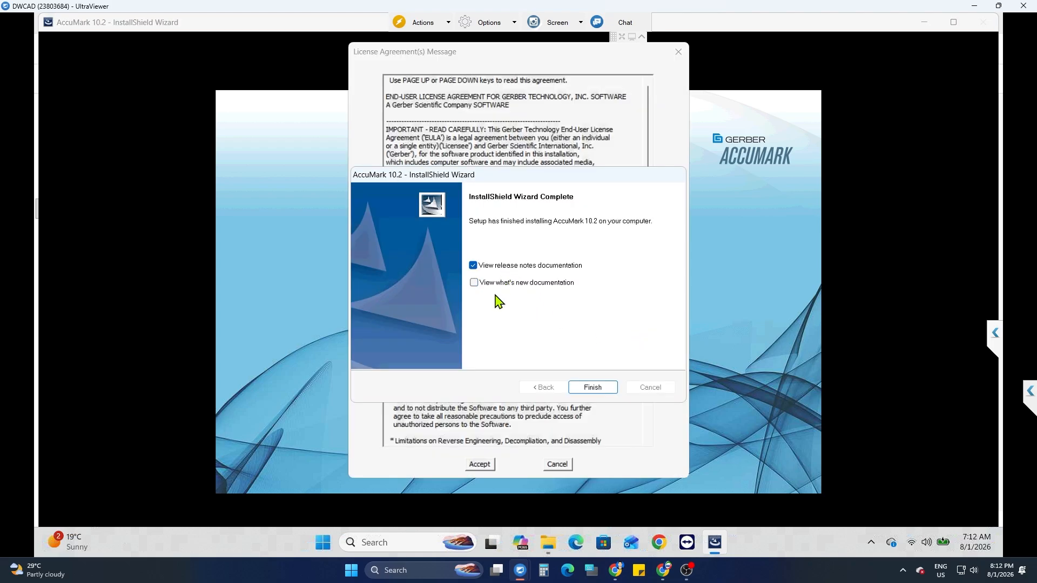
{"action": "left_click", "coordinate": [593, 388]}
Run the setup application in the AccuNest folder as administrator and override the SmartScreen block.
{"action": "left_click", "coordinate": [112, 49]}
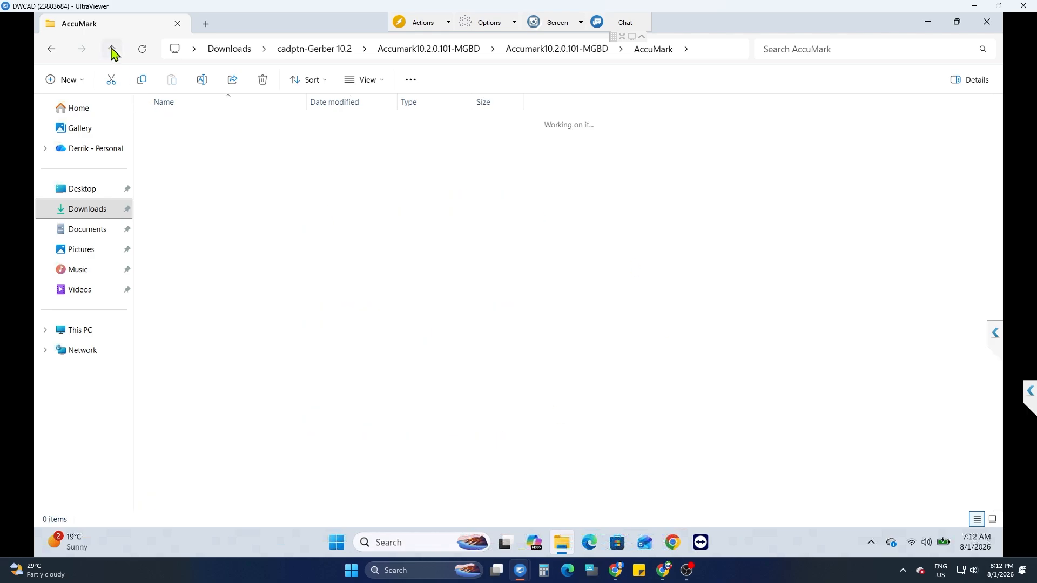
{"action": "double_click", "coordinate": [183, 179]}
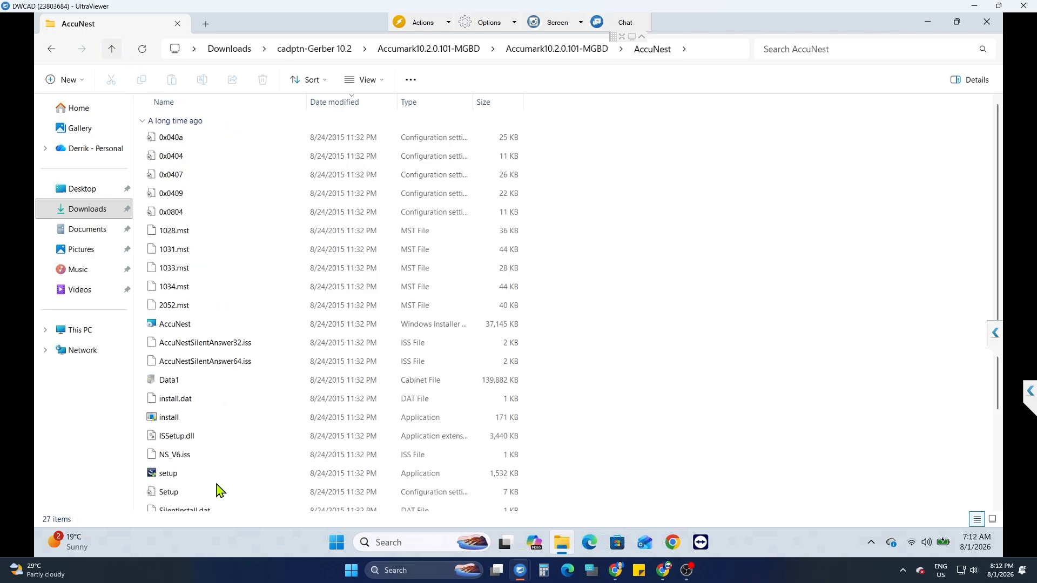
{"action": "scroll", "coordinate": [216, 486], "scroll_direction": "down", "scroll_amount": 3}
{"action": "left_click", "coordinate": [173, 354]}
{"action": "right_click", "coordinate": [174, 354]}
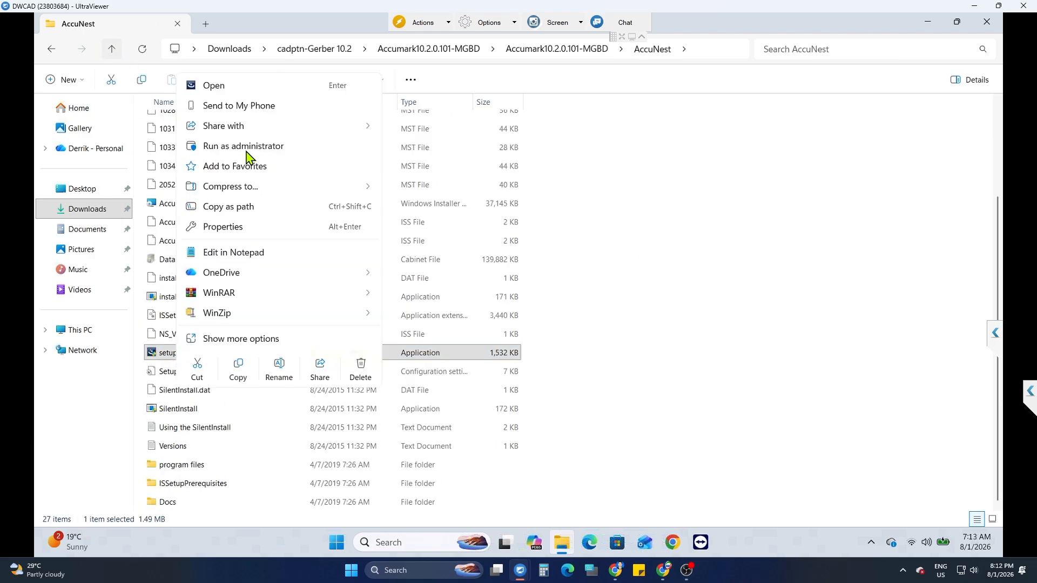
{"action": "left_click", "coordinate": [247, 153]}
{"action": "left_click", "coordinate": [384, 184]}
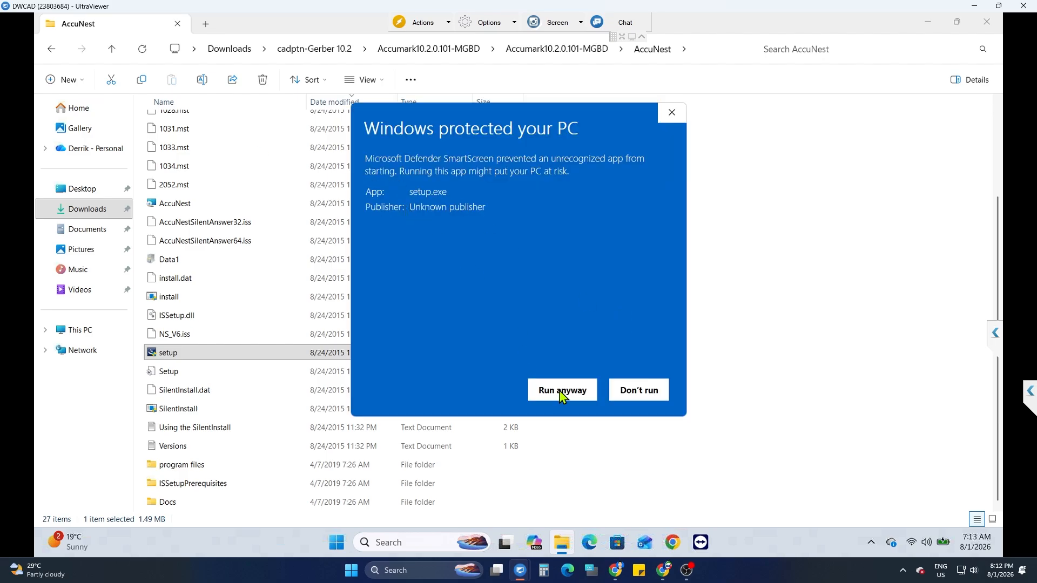
{"action": "left_click", "coordinate": [562, 392]}
Install the Sentinel Protection Installer 7.6.7 prerequisite with the Complete setup type, accepting its license agreement.
{"action": "left_click", "coordinate": [587, 375]}
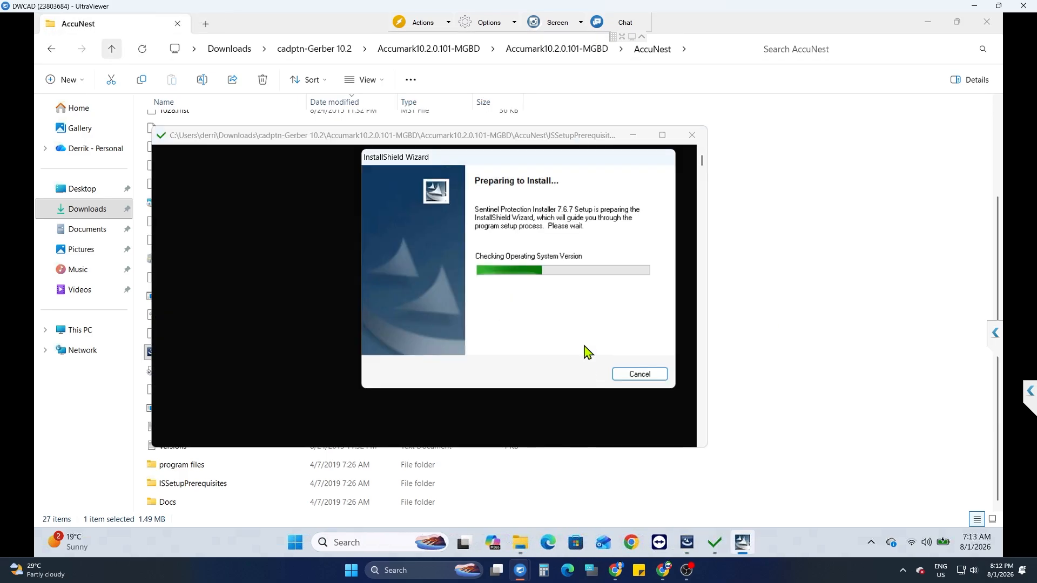
{"action": "left_click", "coordinate": [581, 376]}
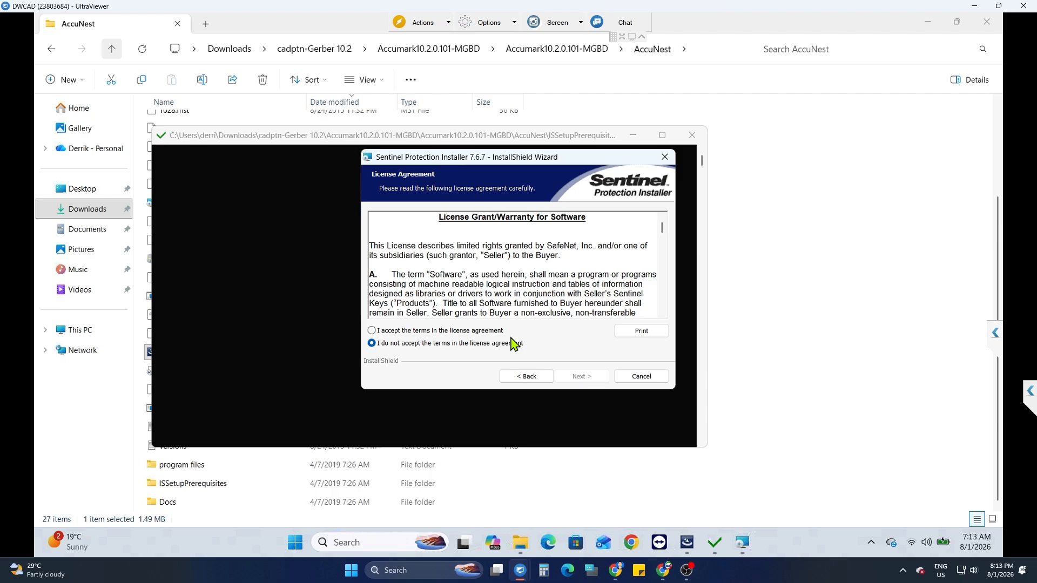
{"action": "left_click", "coordinate": [582, 377]}
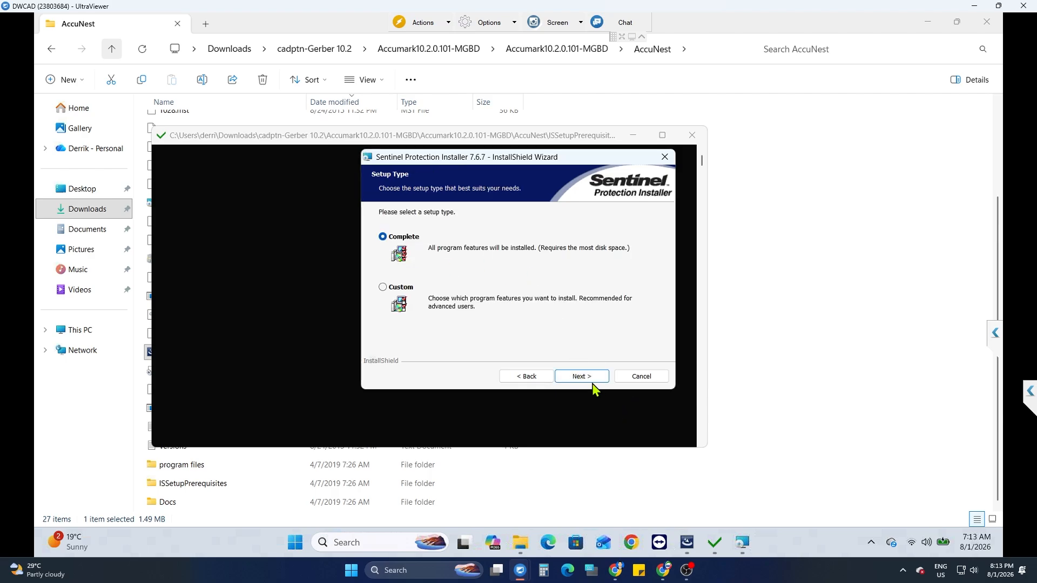
{"action": "left_click", "coordinate": [593, 377]}
{"action": "left_click", "coordinate": [586, 379]}
{"action": "left_click", "coordinate": [528, 376]}
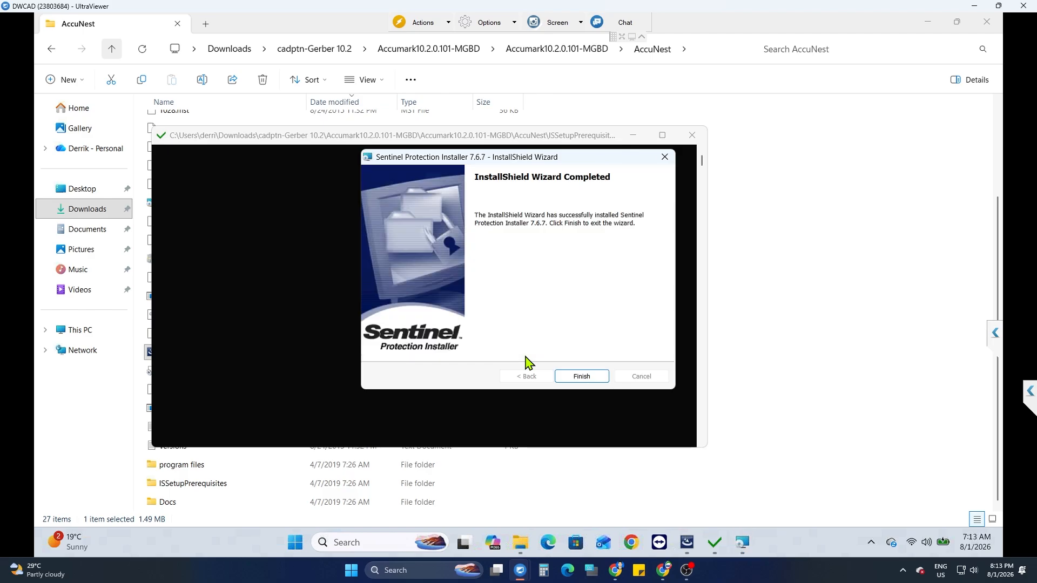
{"action": "left_click", "coordinate": [581, 376]}
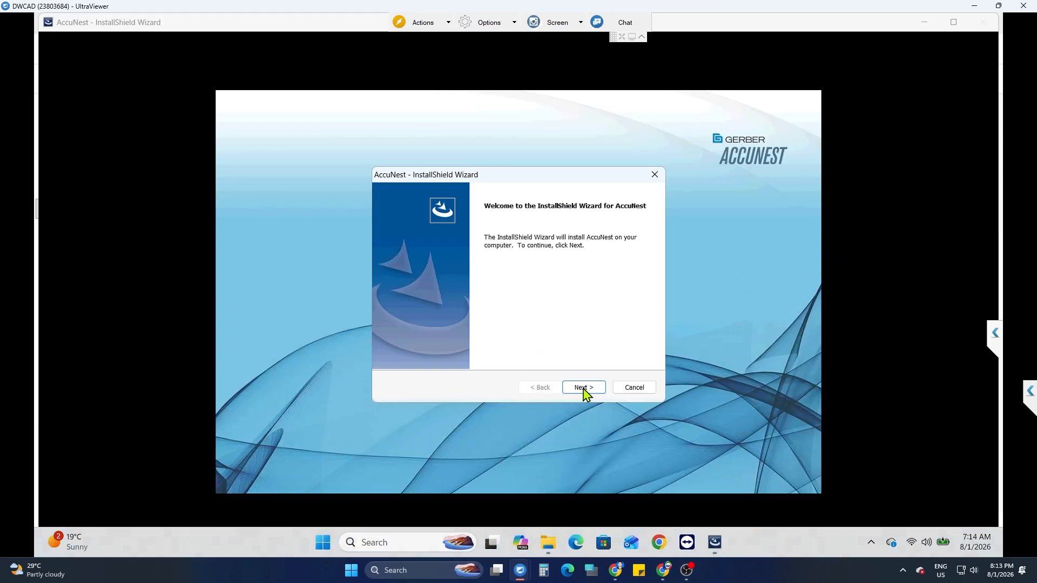
Install AccuNest Professional Edition with the Complete AccuNest setup type and icons placed on the desktop.
{"action": "left_click", "coordinate": [584, 389]}
{"action": "left_click", "coordinate": [584, 389]}
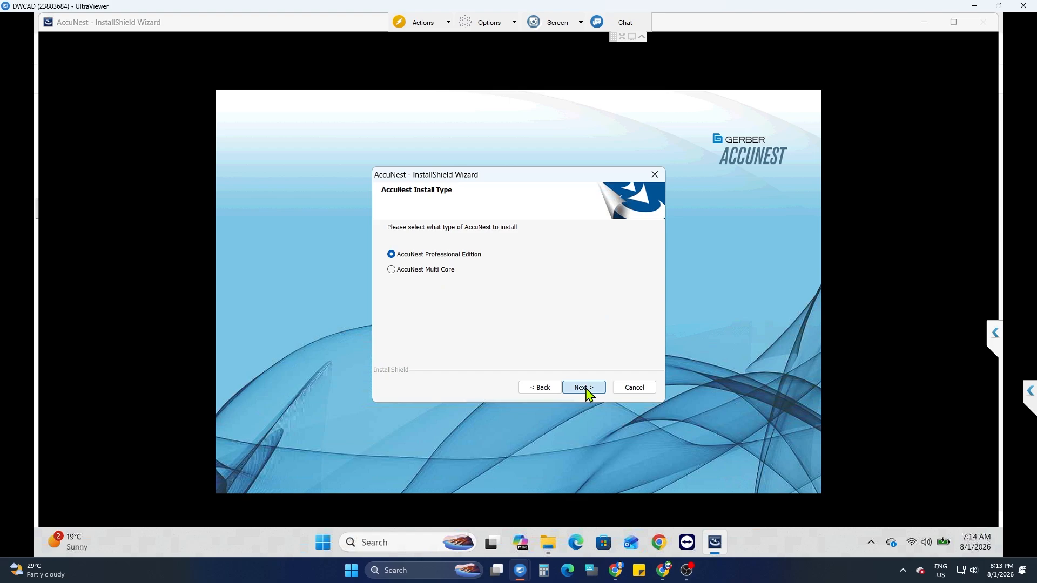
{"action": "left_click", "coordinate": [587, 390]}
{"action": "left_click", "coordinate": [582, 388]}
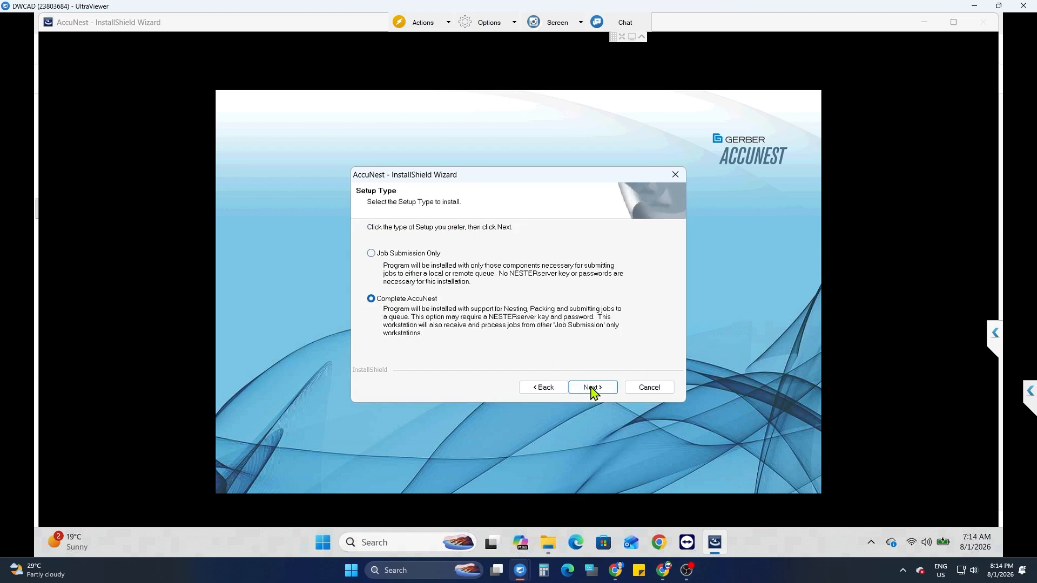
{"action": "left_click", "coordinate": [592, 389]}
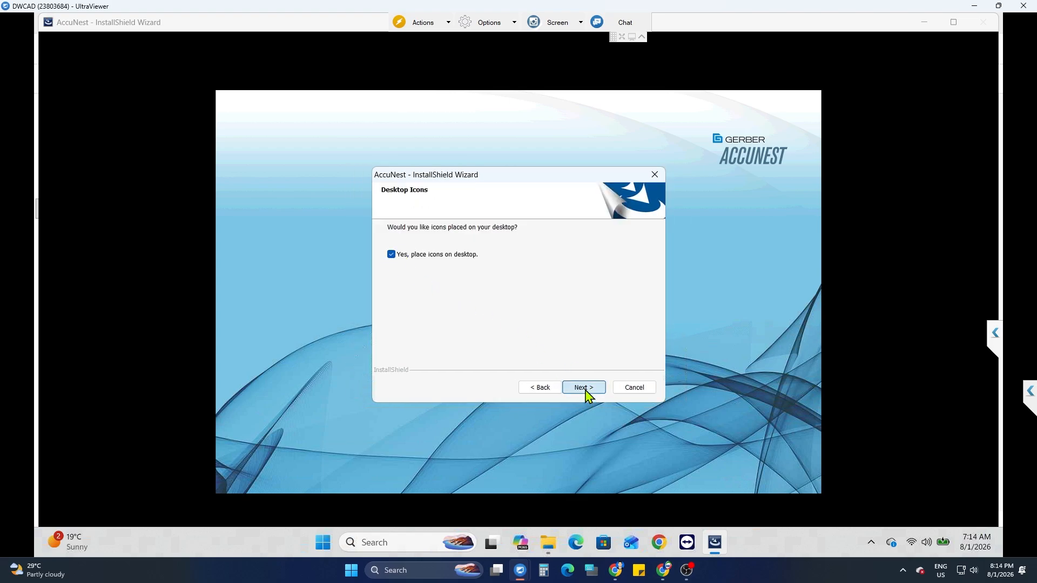
{"action": "left_click", "coordinate": [586, 390]}
{"action": "left_click", "coordinate": [585, 390]}
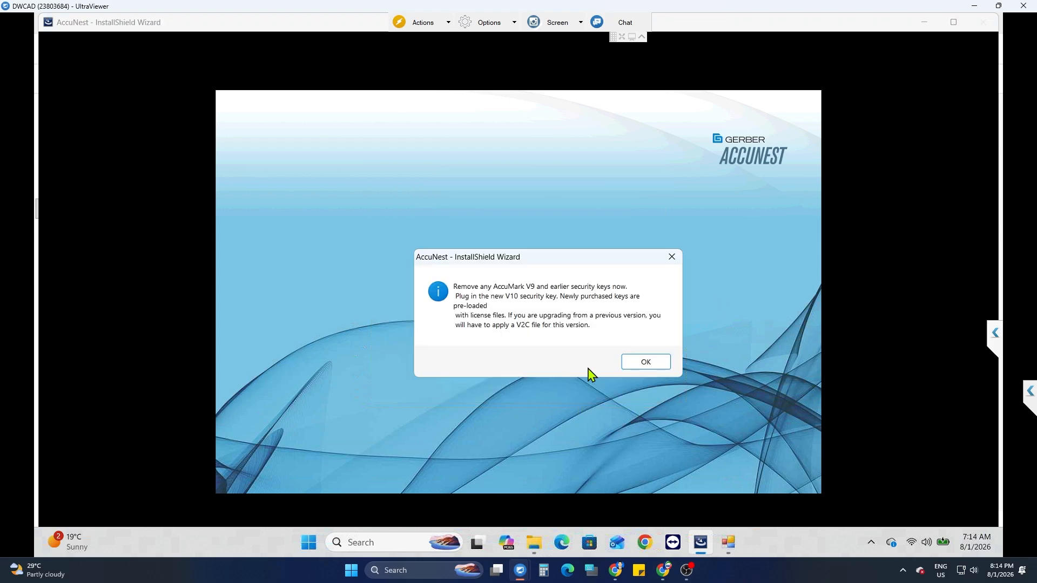
Dismiss the security key notice, finish the AccuNest wizard and restart the remote computer despite the open apps.
{"action": "left_click", "coordinate": [647, 365]}
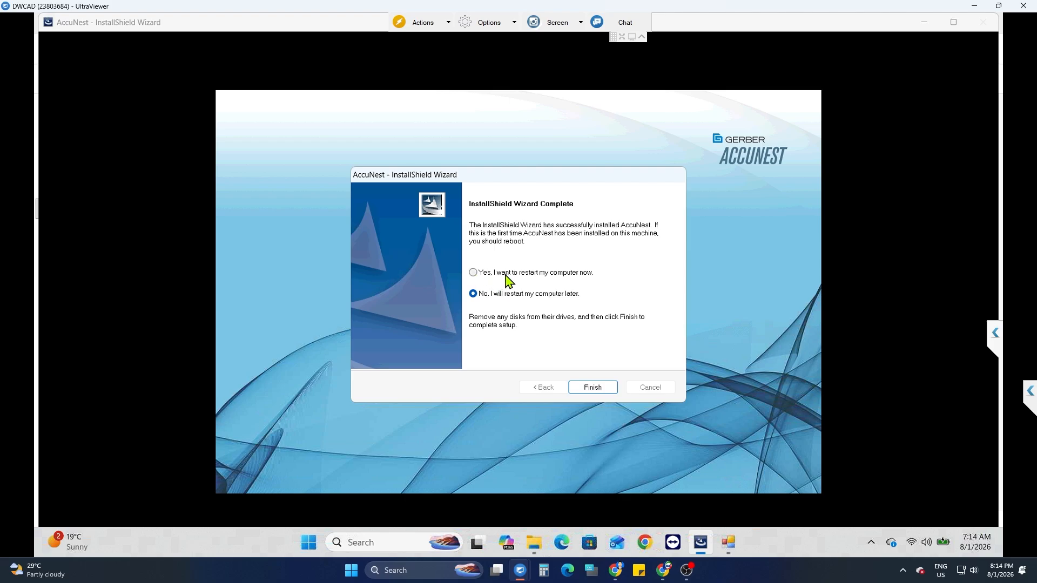
{"action": "left_click", "coordinate": [594, 389]}
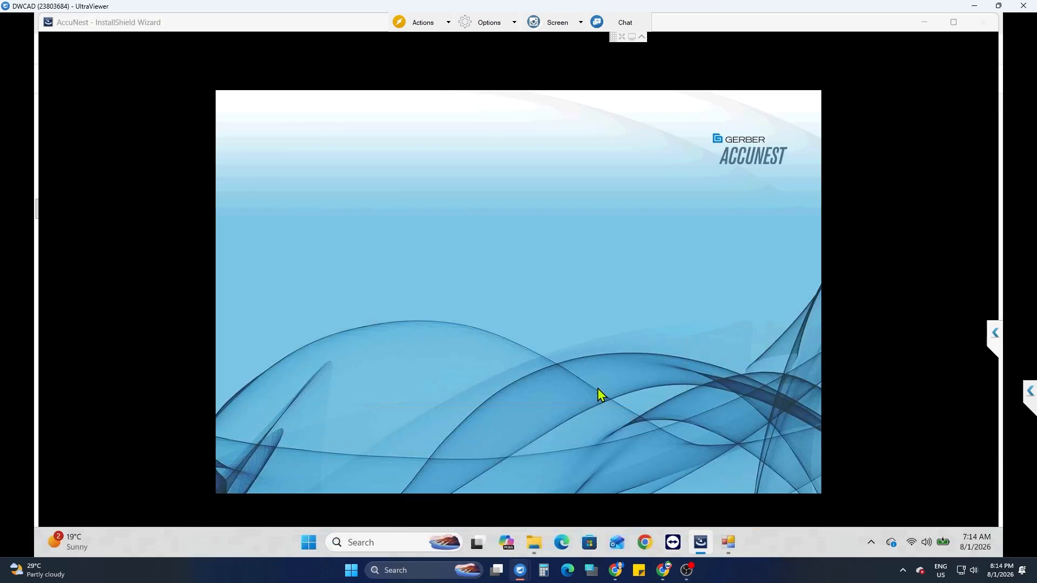
{"action": "left_click", "coordinate": [398, 427]}
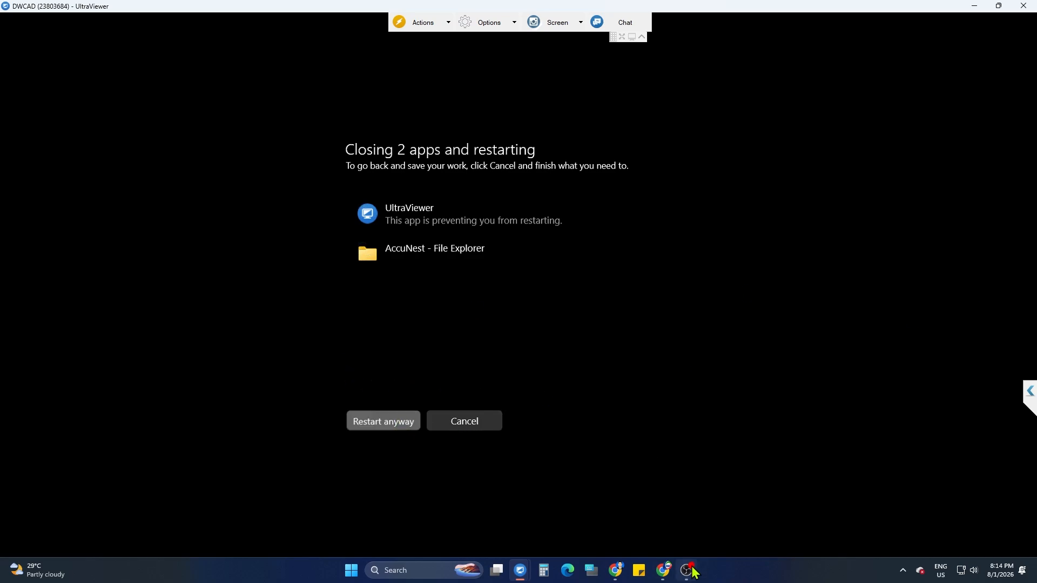
{"action": "left_click", "coordinate": [570, 573]}
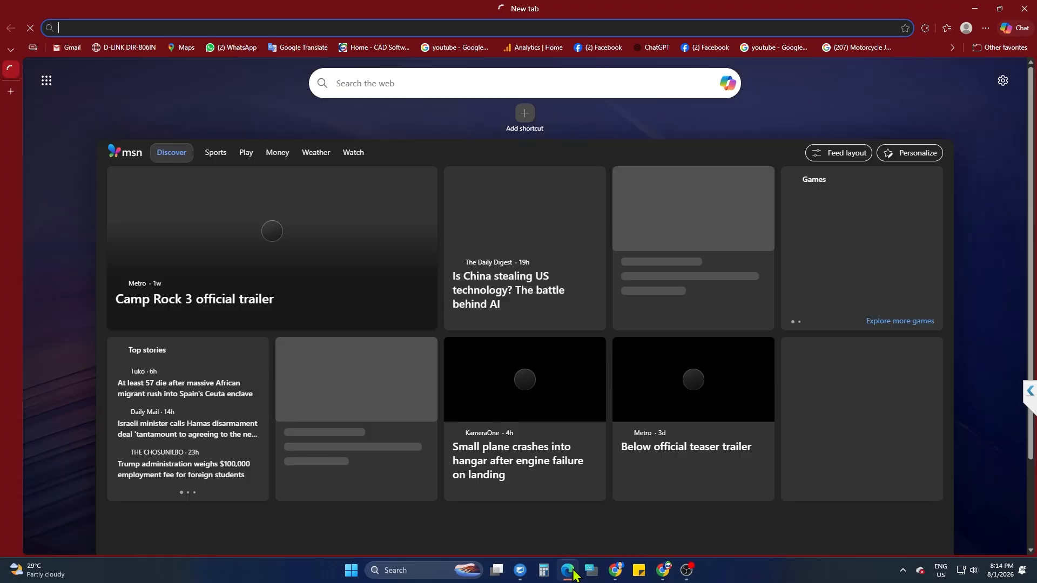
{"action": "left_click", "coordinate": [572, 574]}
{"action": "mouse_move", "coordinate": [520, 571]}
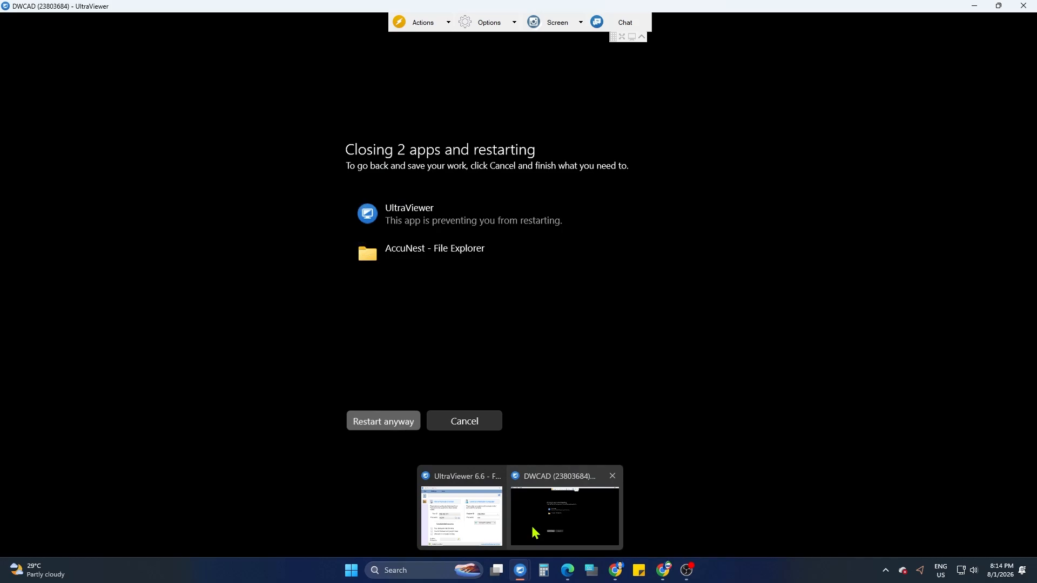
{"action": "left_click", "coordinate": [638, 573]}
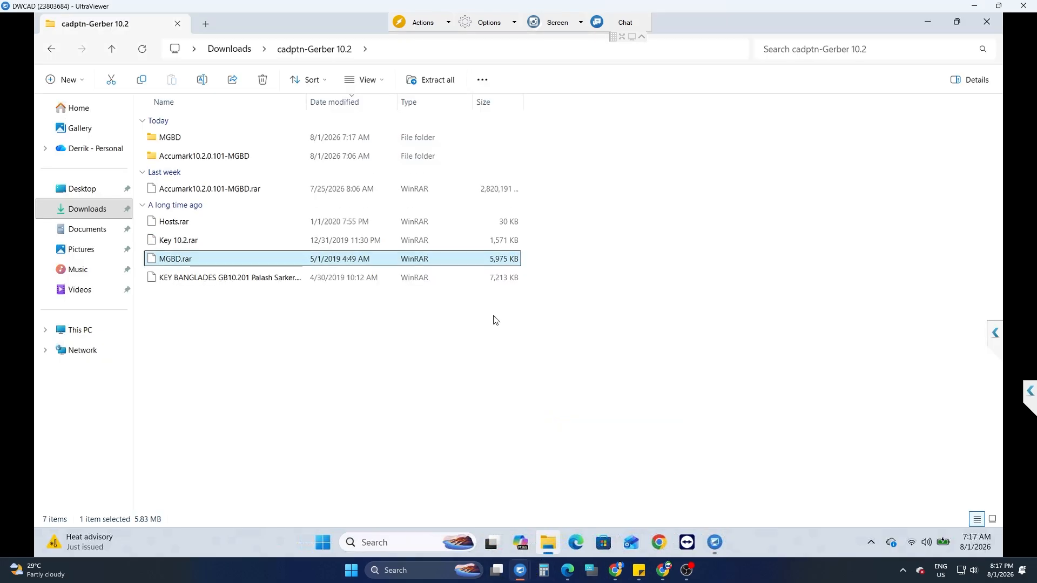
Launch the MGBD application from the extracted MGBD folder and override the security block.
{"action": "double_click", "coordinate": [166, 131]}
{"action": "right_click", "coordinate": [176, 140]}
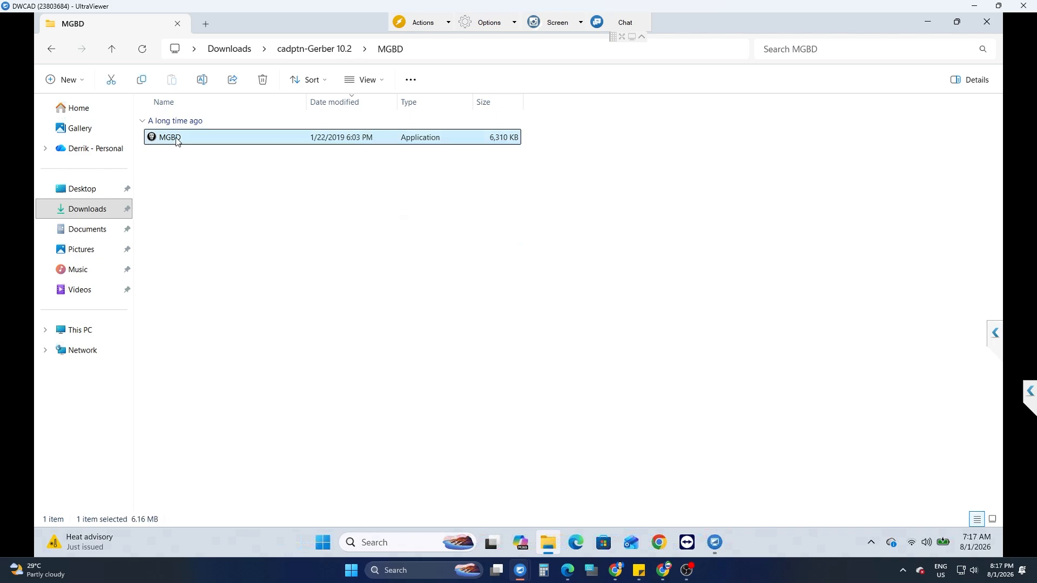
{"action": "left_click", "coordinate": [242, 248]}
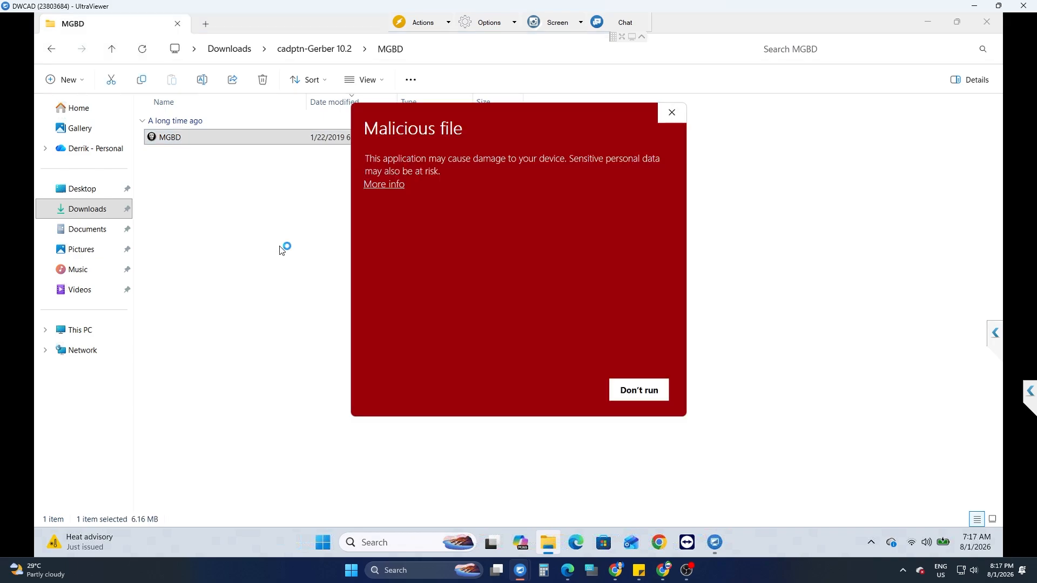
{"action": "left_click", "coordinate": [395, 186]}
{"action": "left_click", "coordinate": [561, 222]}
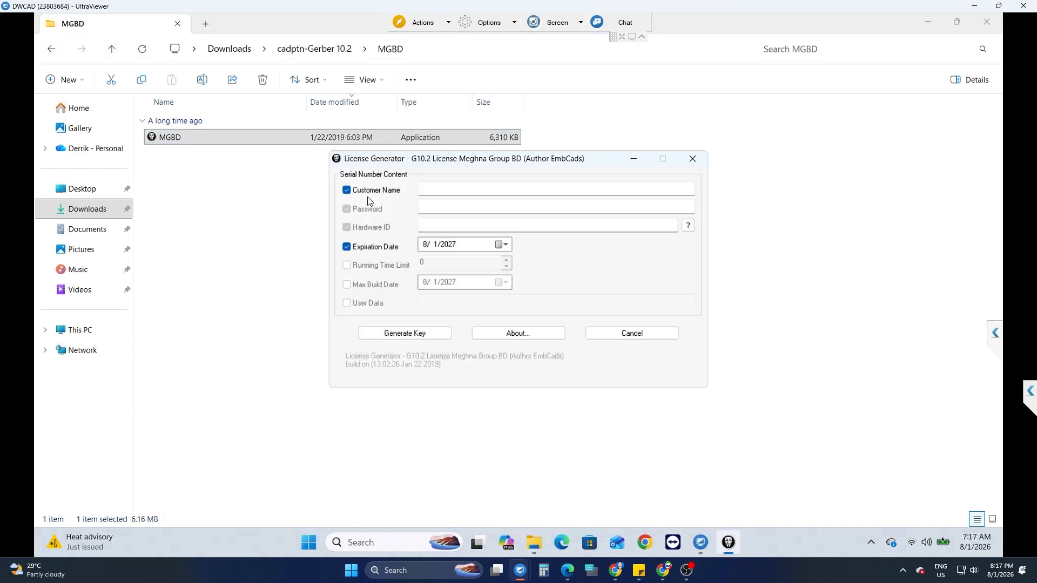
Exclude the customer name, set the license expiration date to 8/1/2050 and paste the generator password.
{"action": "left_click", "coordinate": [370, 191]}
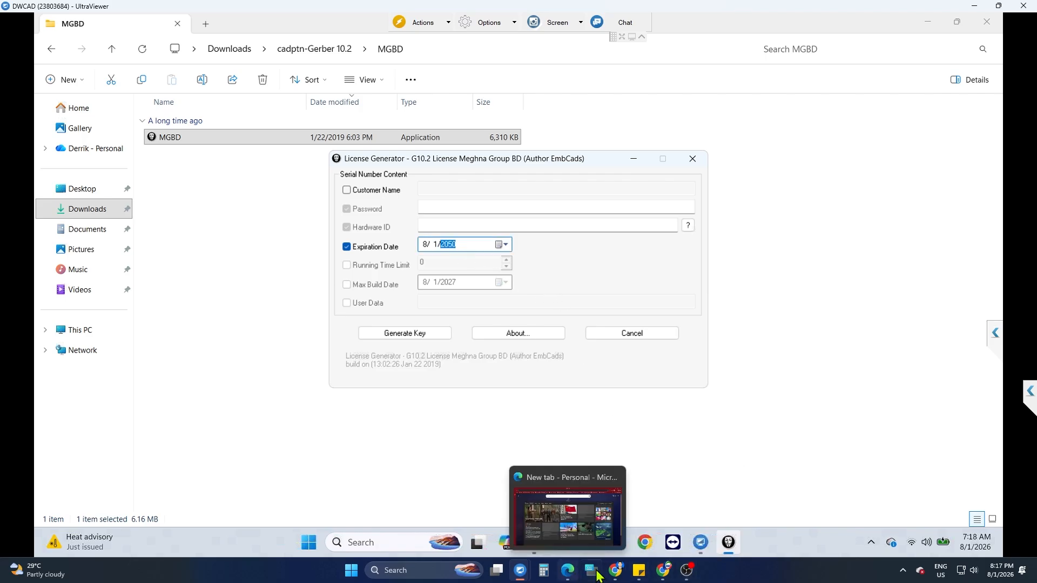
{"action": "left_click", "coordinate": [639, 570]}
{"action": "left_click", "coordinate": [639, 570]}
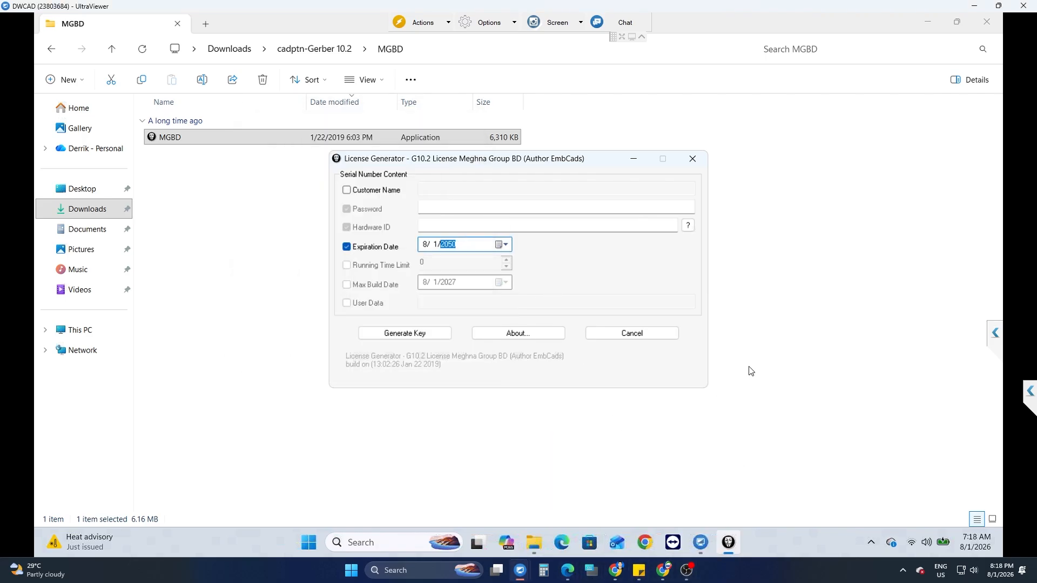
{"action": "left_click", "coordinate": [436, 215]}
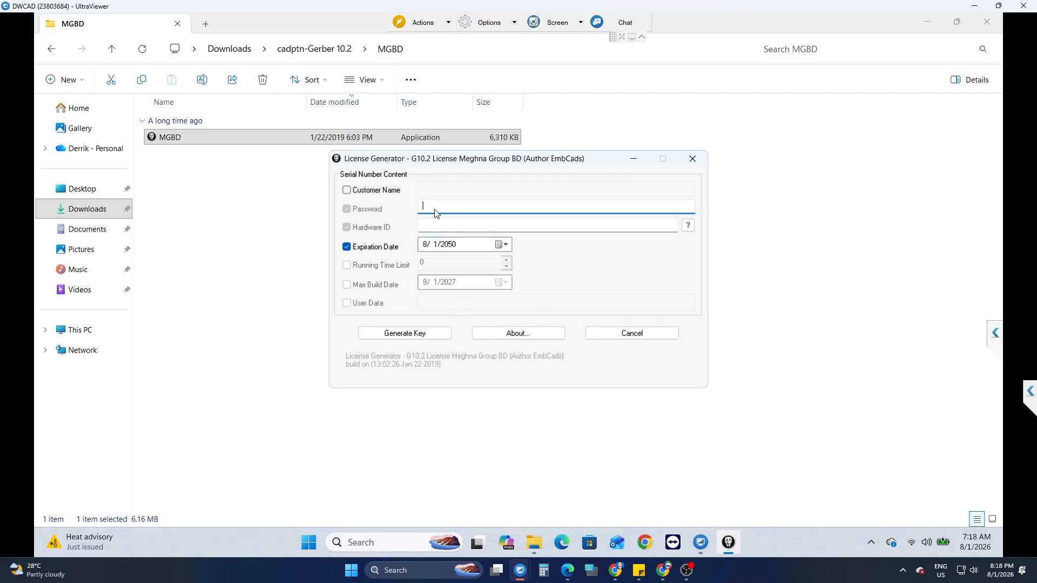
{"action": "key", "text": "ctrl+v"}
Browse to the rt_settings folder on Local Disk (C:) in a new tab and open fingerprintg102101.c2v in Notepad just once.
{"action": "left_click", "coordinate": [205, 27]}
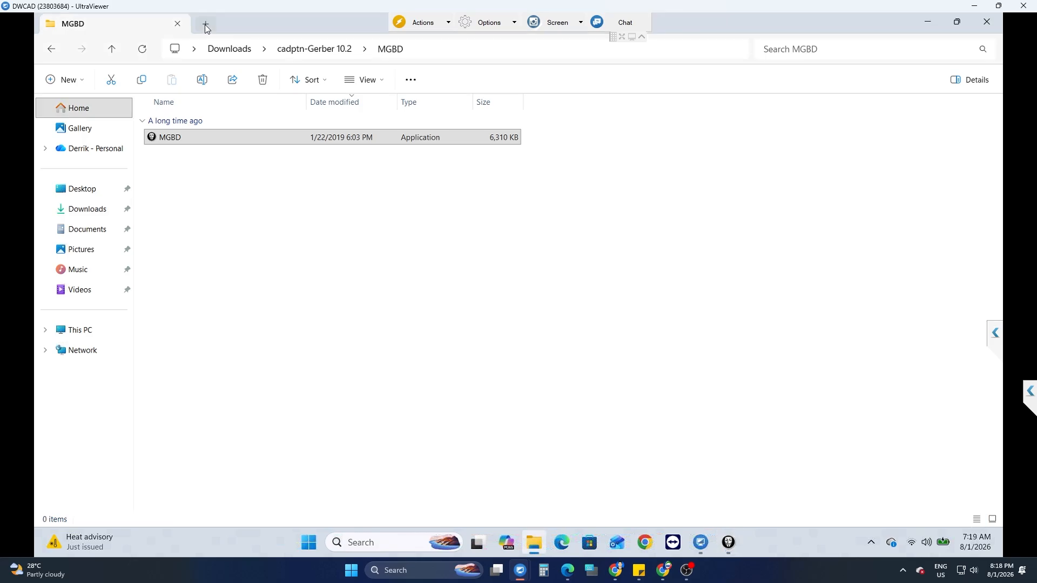
{"action": "left_click", "coordinate": [81, 330]}
{"action": "double_click", "coordinate": [222, 135]}
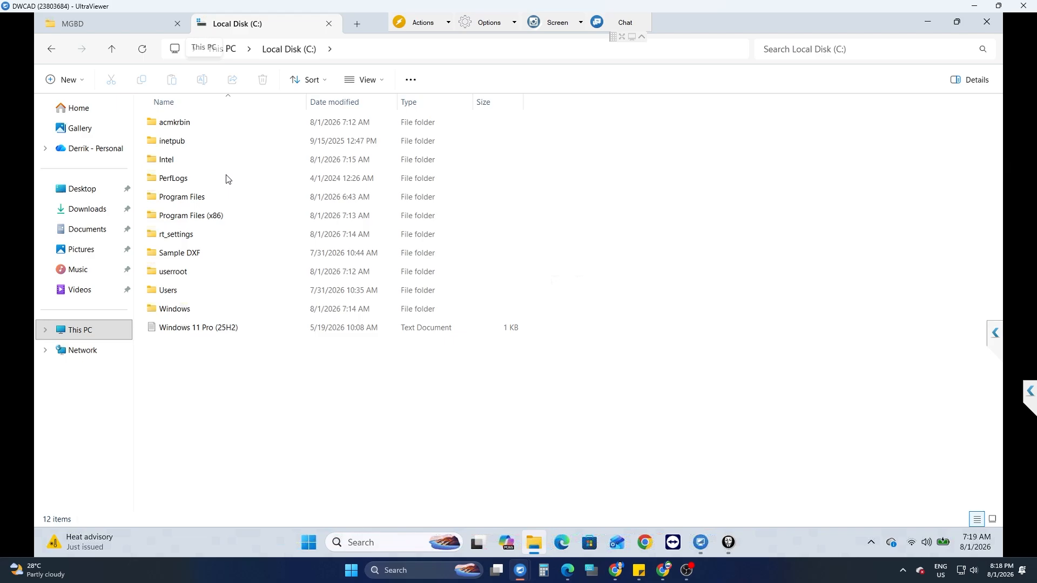
{"action": "double_click", "coordinate": [172, 233]}
{"action": "left_click", "coordinate": [215, 124]}
{"action": "right_click", "coordinate": [214, 125]}
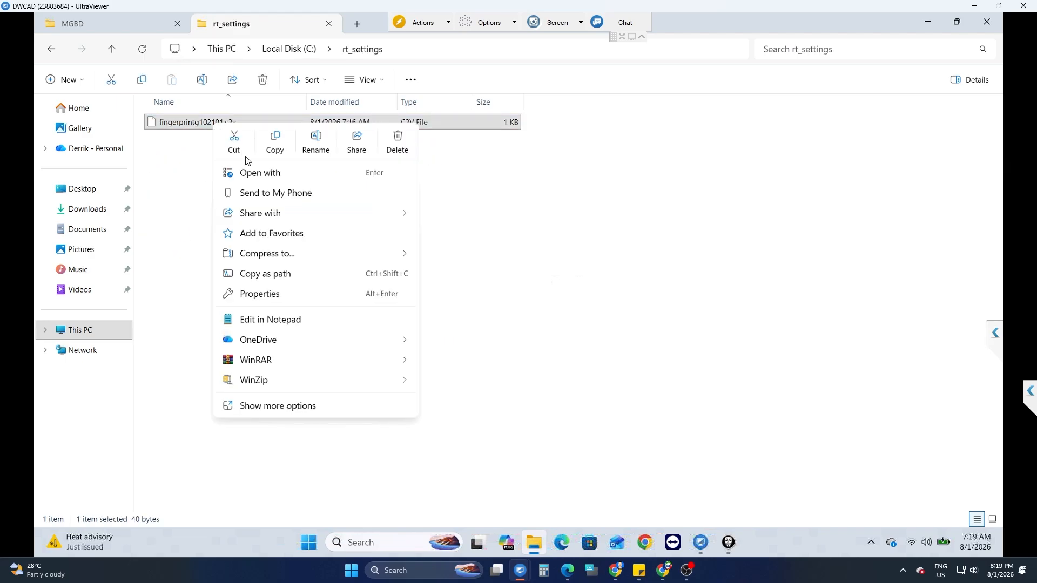
{"action": "left_click", "coordinate": [277, 173]}
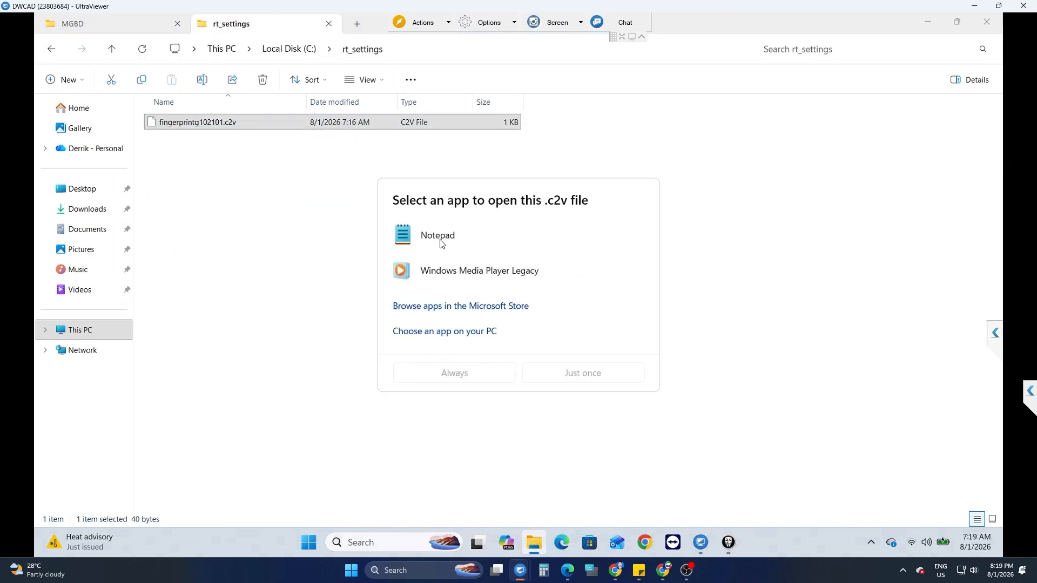
{"action": "left_click", "coordinate": [440, 242]}
{"action": "left_click", "coordinate": [579, 370]}
Copy the whole fingerprint text from Notepad into the license generator's Hardware ID and generate the key.
{"action": "left_click_drag", "start_coordinate": [283, 91], "coordinate": [31, 96]}
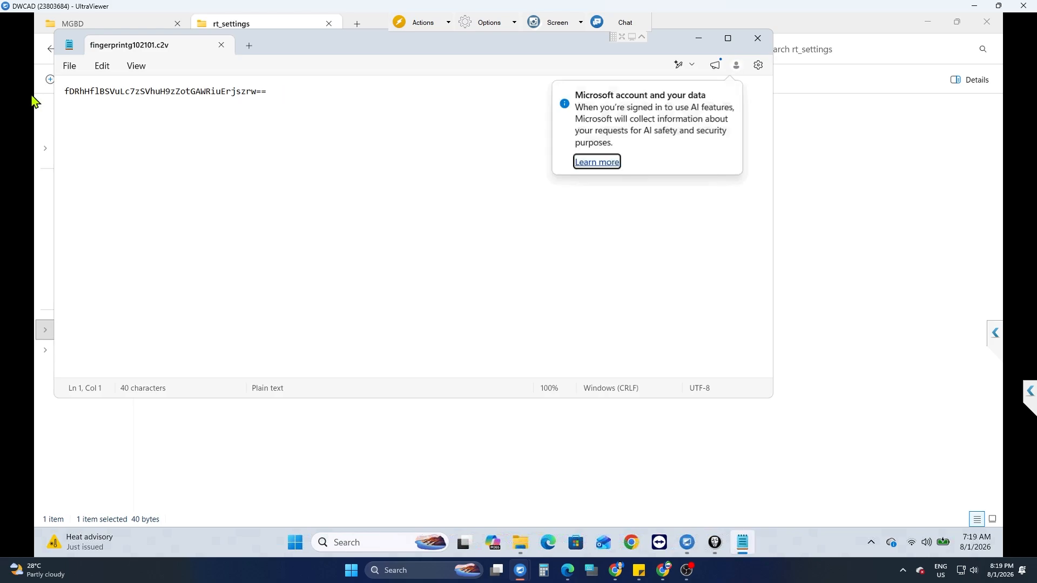
{"action": "left_click", "coordinate": [197, 108]}
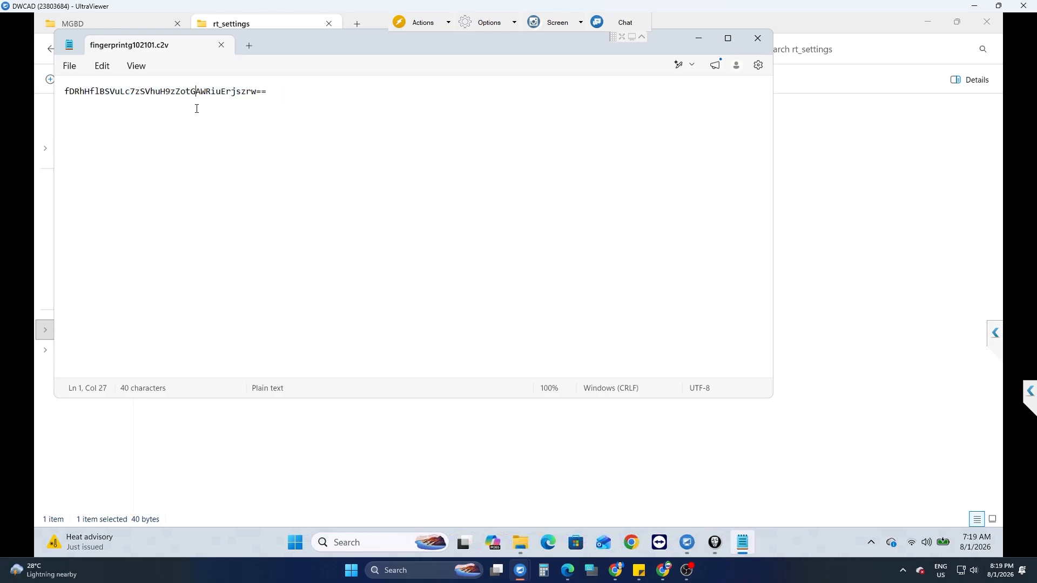
{"action": "key", "text": "ctrl+a"}
{"action": "key", "text": "ctrl+c"}
{"action": "left_click", "coordinate": [715, 542]}
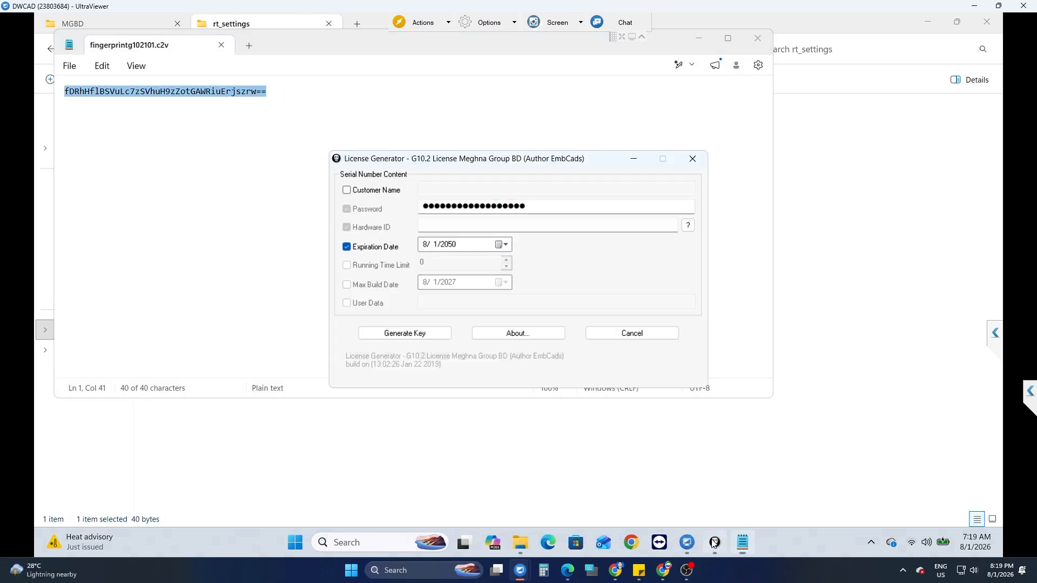
{"action": "left_click", "coordinate": [455, 229]}
{"action": "key", "text": "ctrl+v"}
{"action": "left_click", "coordinate": [402, 338]}
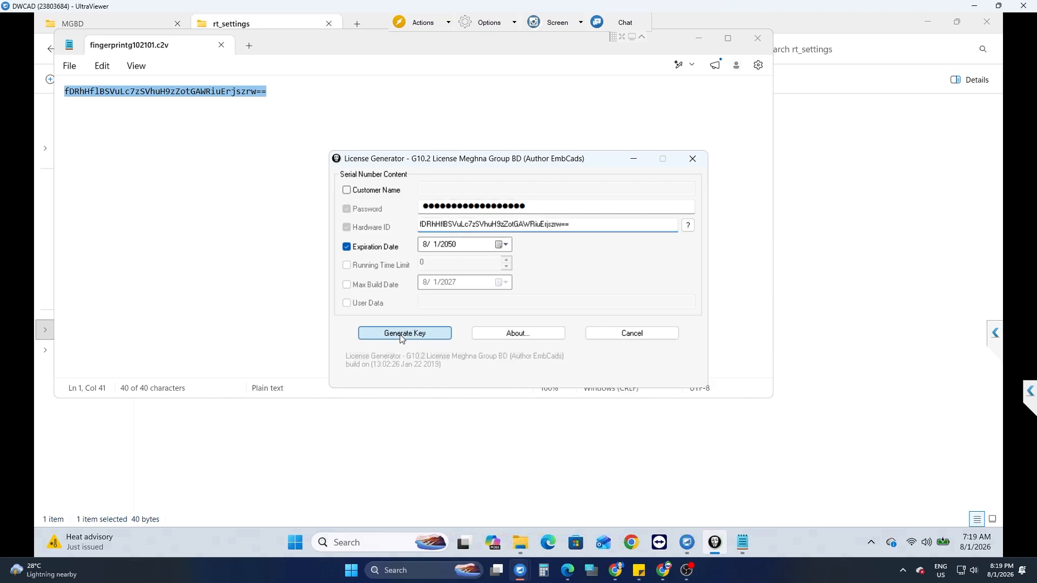
Copy licensekg102101.v2c from the MGBD folder into the rt_settings folder.
{"action": "left_click", "coordinate": [112, 23]}
{"action": "left_click", "coordinate": [195, 139]}
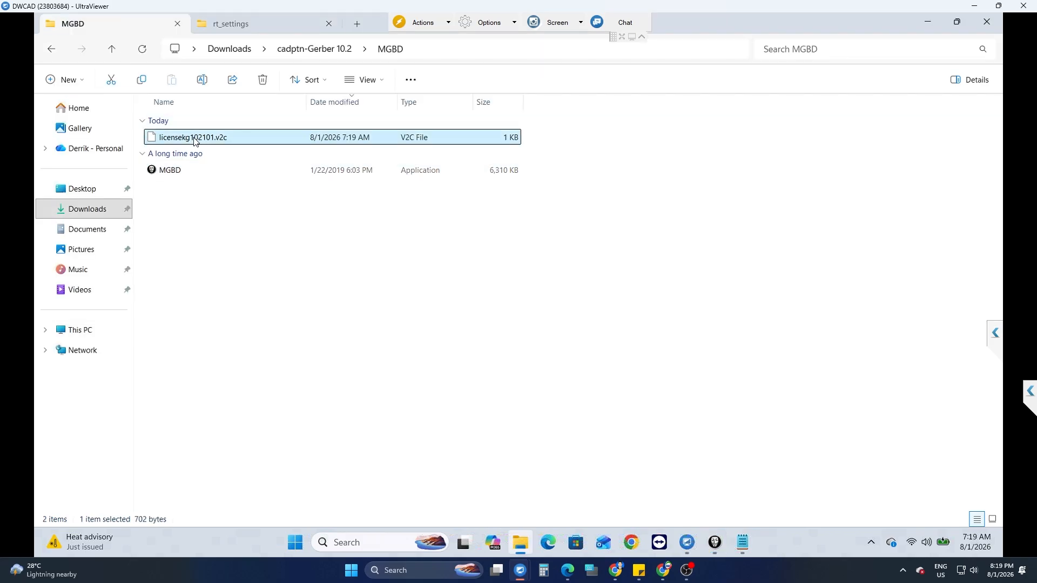
{"action": "left_click", "coordinate": [257, 20]}
{"action": "left_click", "coordinate": [463, 274]}
{"action": "key", "text": "ctrl+v"}
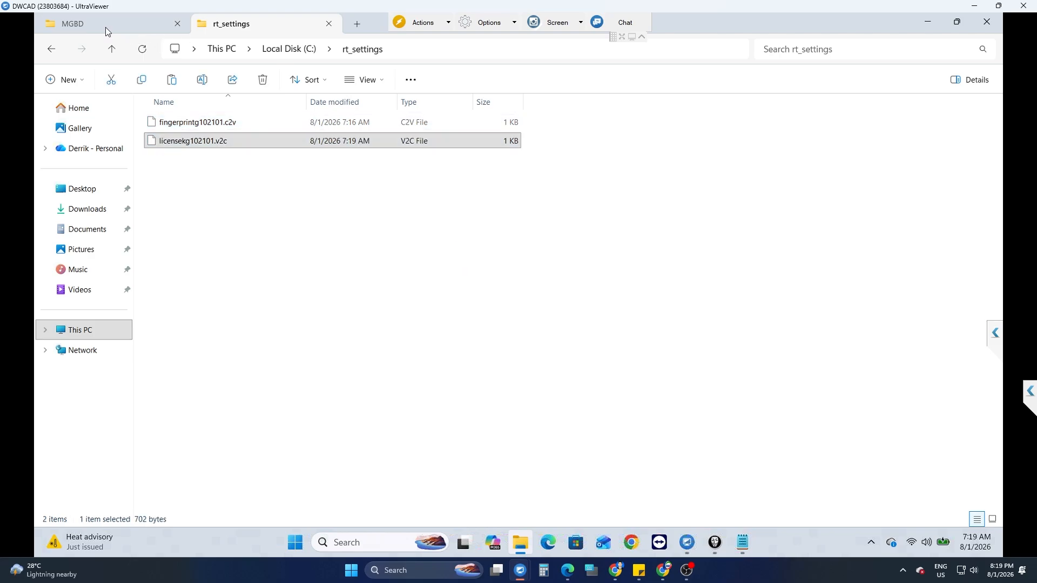
Extract the KEY BANGLADES GB10.201 archive in the cadptn-Gerber 10.2 folder into its own folder with WinRAR.
{"action": "left_click", "coordinate": [105, 27]}
{"action": "left_click", "coordinate": [112, 49]}
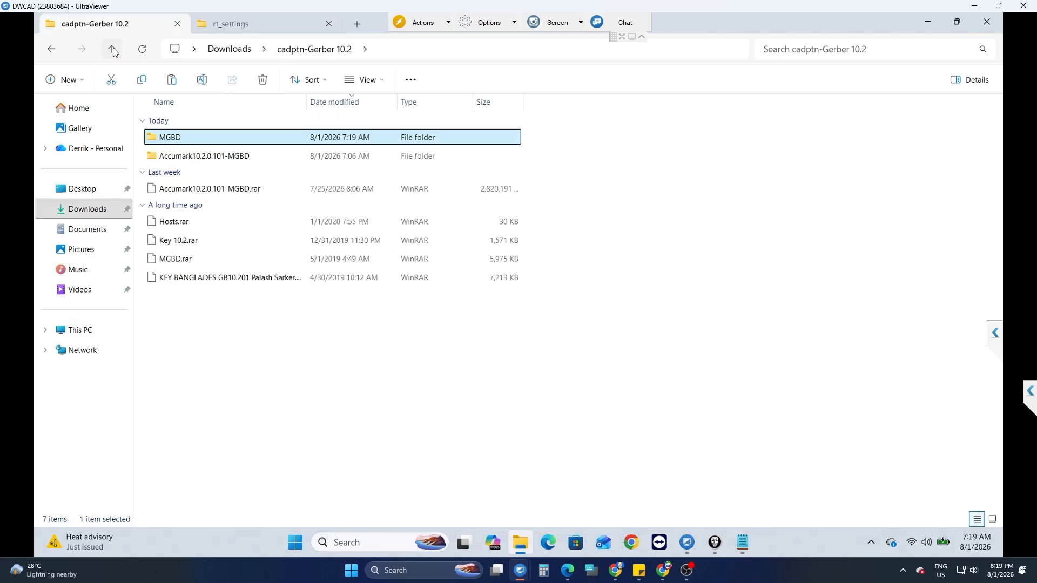
{"action": "left_click", "coordinate": [183, 277]}
{"action": "right_click", "coordinate": [190, 278]}
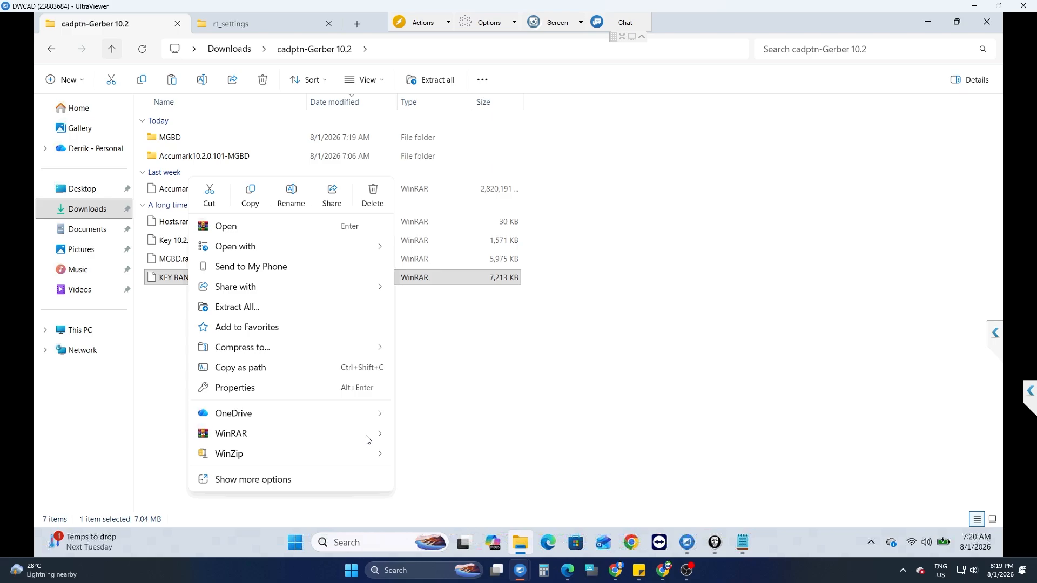
{"action": "mouse_move", "coordinate": [368, 439]}
{"action": "left_click", "coordinate": [450, 457]}
{"action": "left_click", "coordinate": [552, 417]}
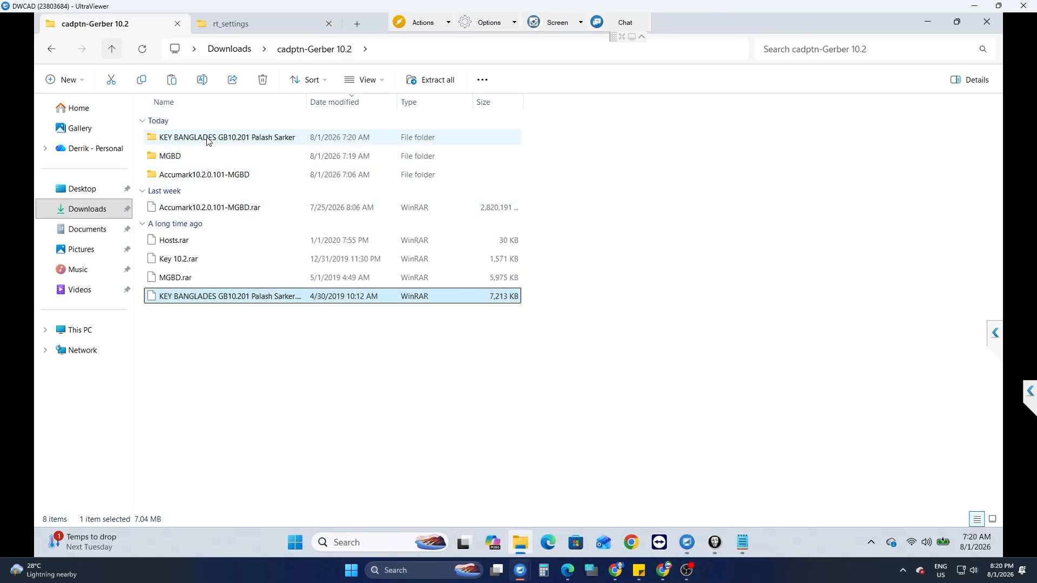
Run G102101 from the extracted KEY BANGLADES folder as administrator despite the malware warning, and exclude the customer name and e-mail.
{"action": "double_click", "coordinate": [207, 139]}
{"action": "left_click", "coordinate": [182, 138]}
{"action": "left_click", "coordinate": [246, 30]}
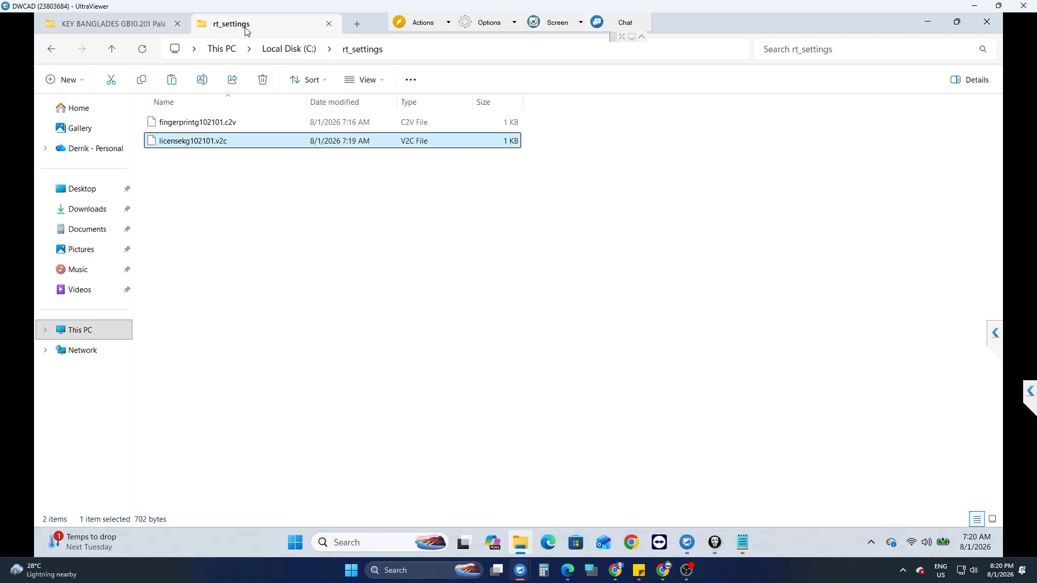
{"action": "key", "text": "ctrl+Tab"}
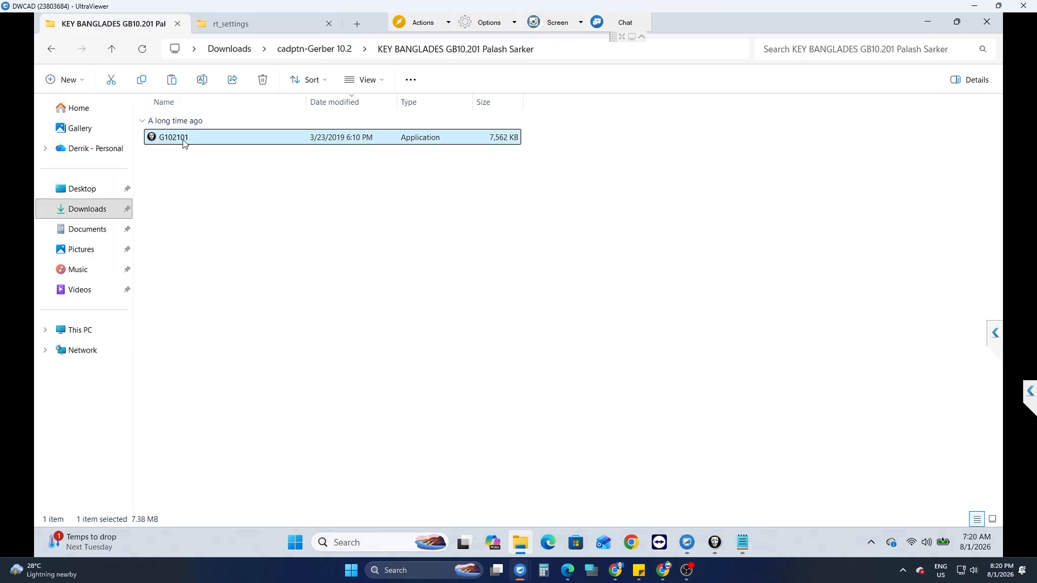
{"action": "right_click", "coordinate": [184, 139]}
{"action": "left_click", "coordinate": [266, 251]}
{"action": "left_click", "coordinate": [385, 183]}
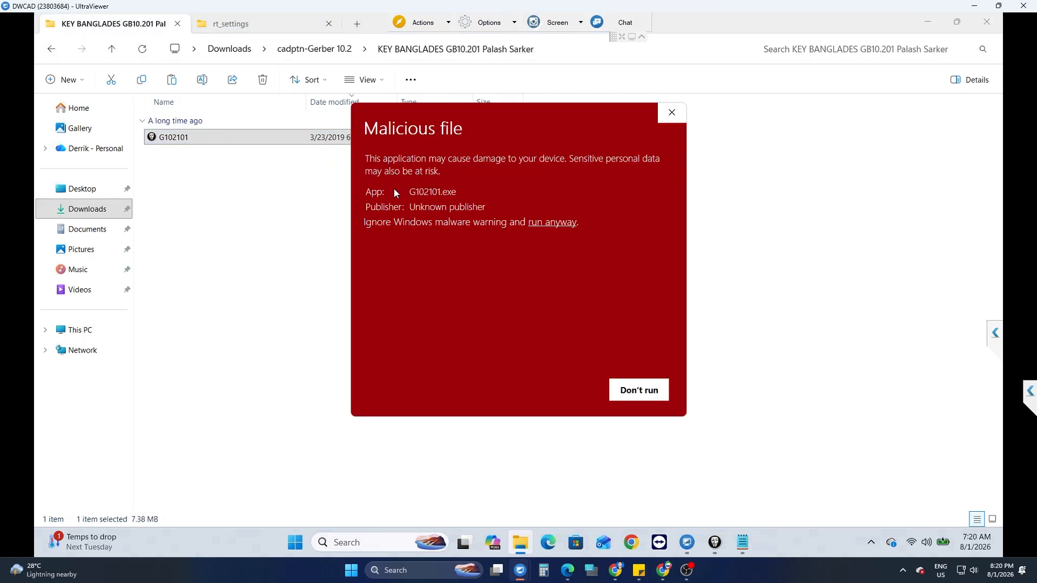
{"action": "left_click", "coordinate": [556, 223]}
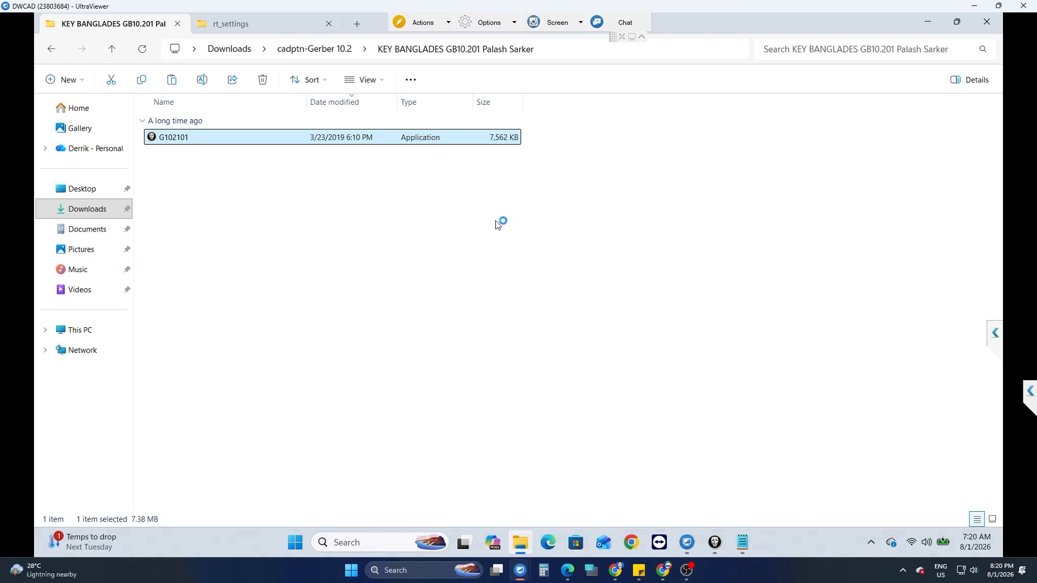
{"action": "left_click", "coordinate": [361, 191]}
{"action": "left_click", "coordinate": [361, 210]}
Open fingerprintkg102101.c2v from rt_settings in Notepad and copy its entire text.
{"action": "left_click", "coordinate": [264, 24]}
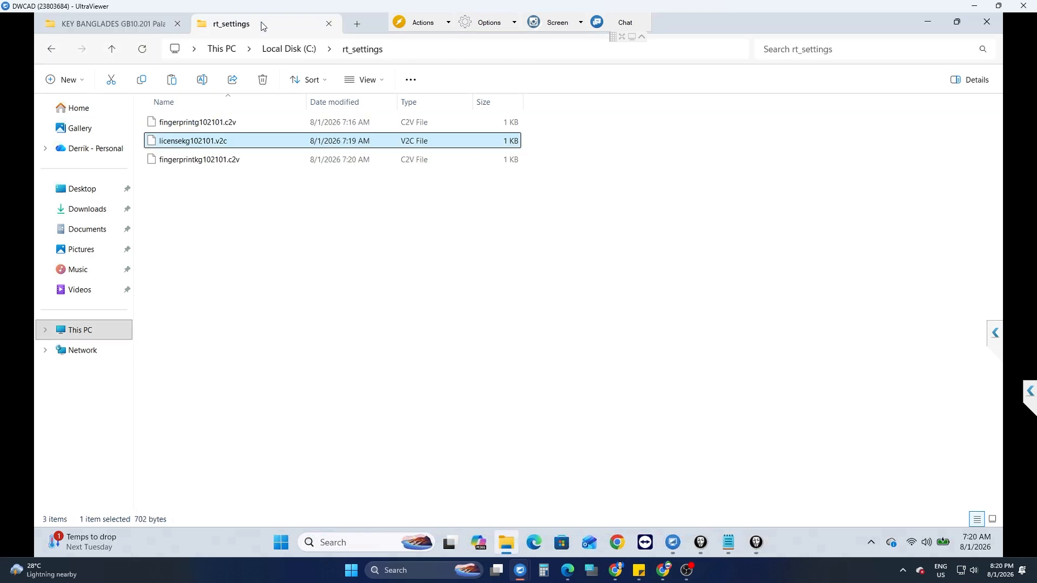
{"action": "left_click", "coordinate": [206, 158]}
{"action": "right_click", "coordinate": [206, 159]}
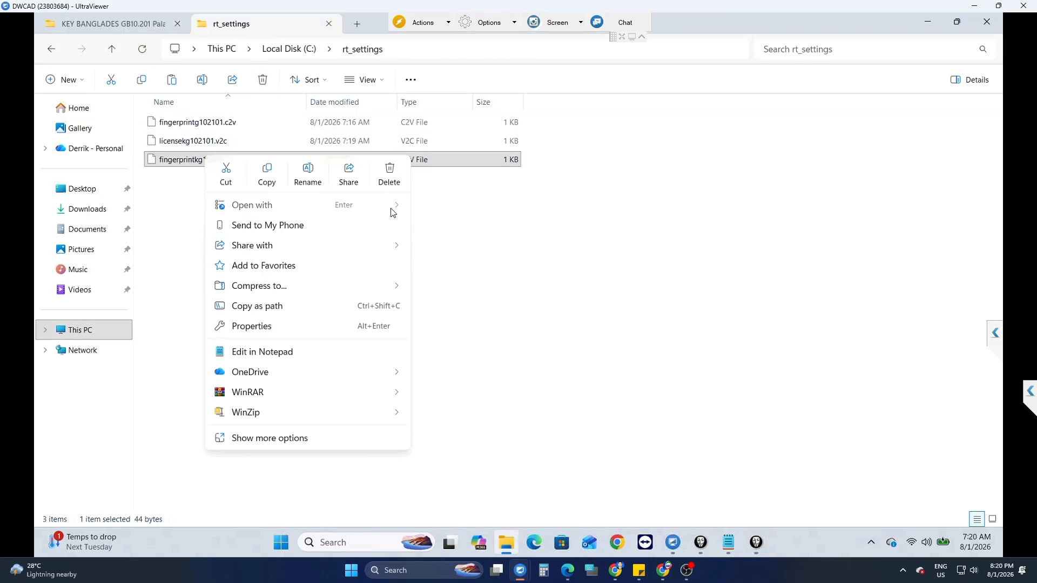
{"action": "mouse_move", "coordinate": [393, 212]}
{"action": "left_click", "coordinate": [459, 206]}
{"action": "key", "text": "ctrl+a"}
{"action": "key", "text": "ctrl+c"}
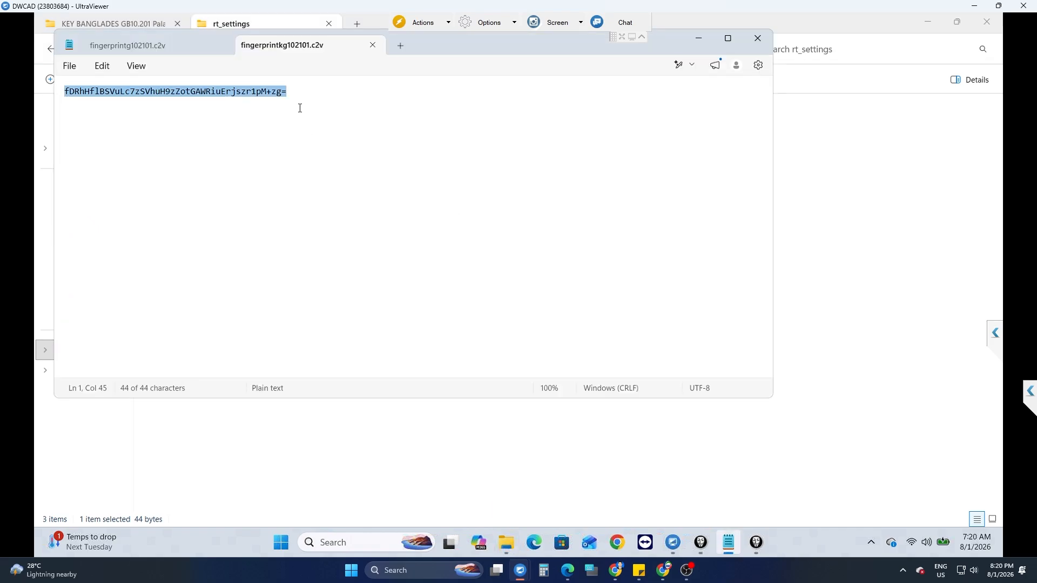
Paste the fingerprint as the G10.2 generator's Hardware ID, set the expiration date to 8/1/2050 and generate the key.
{"action": "left_click", "coordinate": [758, 547]}
{"action": "left_click", "coordinate": [446, 228]}
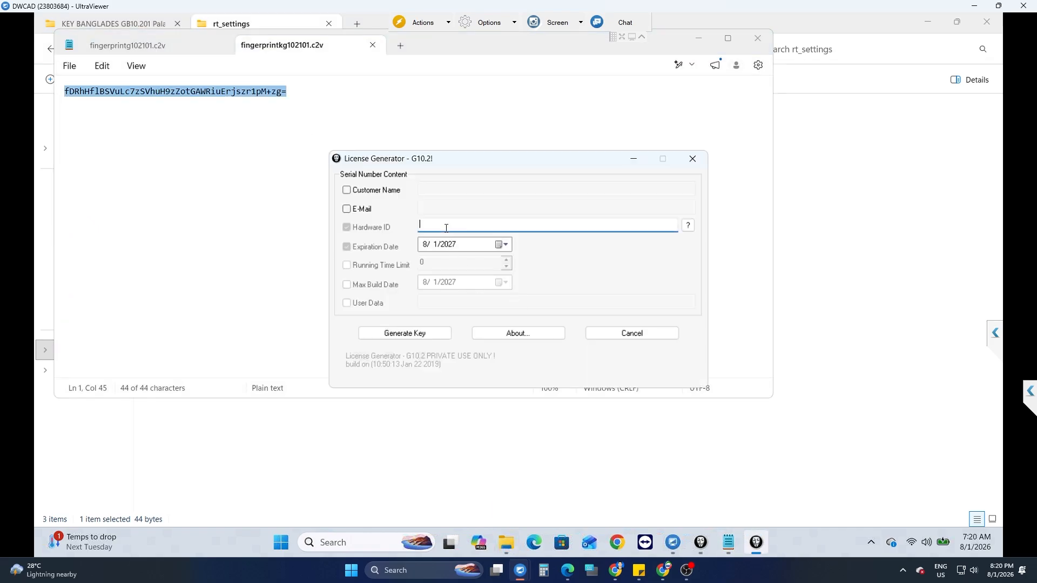
{"action": "key", "text": "ctrl+v"}
{"action": "left_click", "coordinate": [449, 244]}
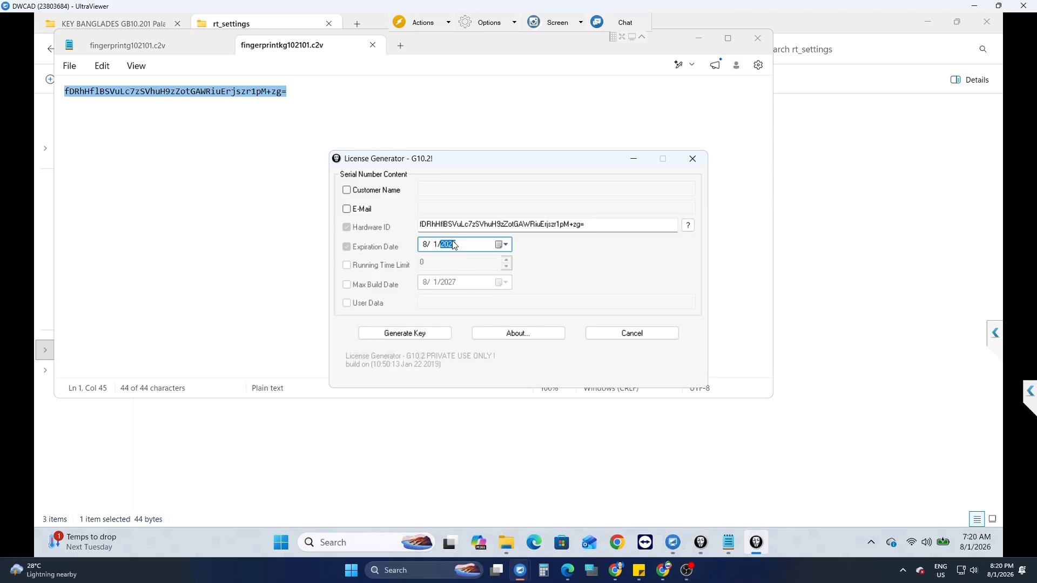
{"action": "left_click", "coordinate": [401, 337]}
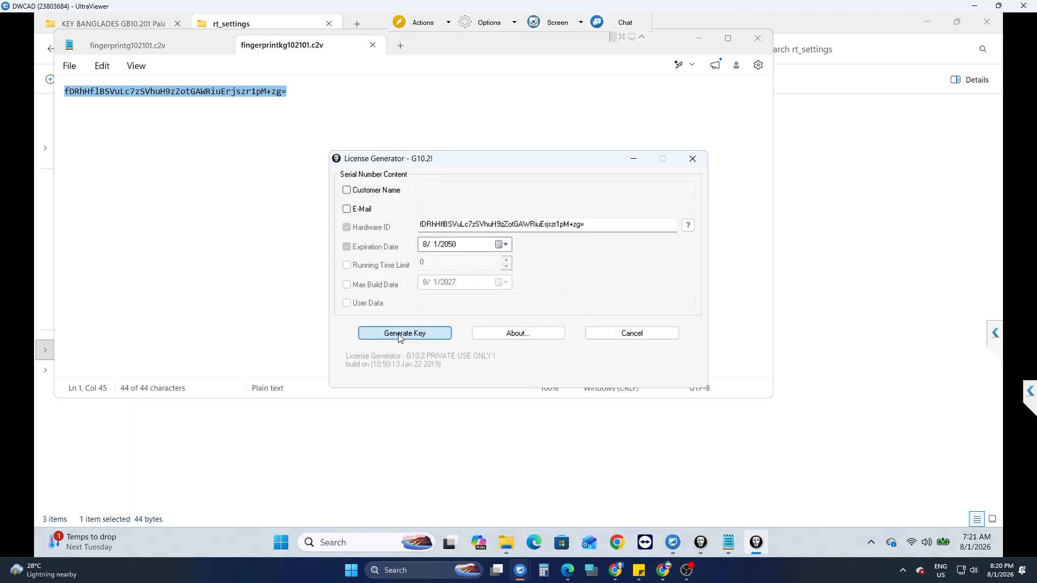
Copy licenseg102101.v2c from the KEY BANGLADES folder into the rt_settings folder.
{"action": "left_click", "coordinate": [127, 23]}
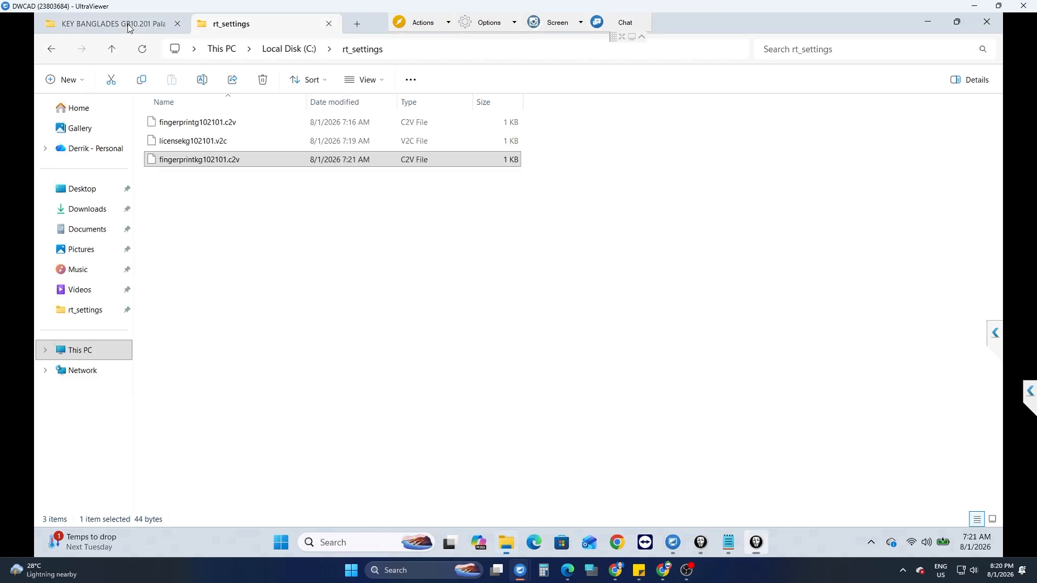
{"action": "left_click", "coordinate": [189, 138]}
{"action": "key", "text": "ctrl+c"}
{"action": "left_click", "coordinate": [233, 24]}
{"action": "key", "text": "ctrl+v"}
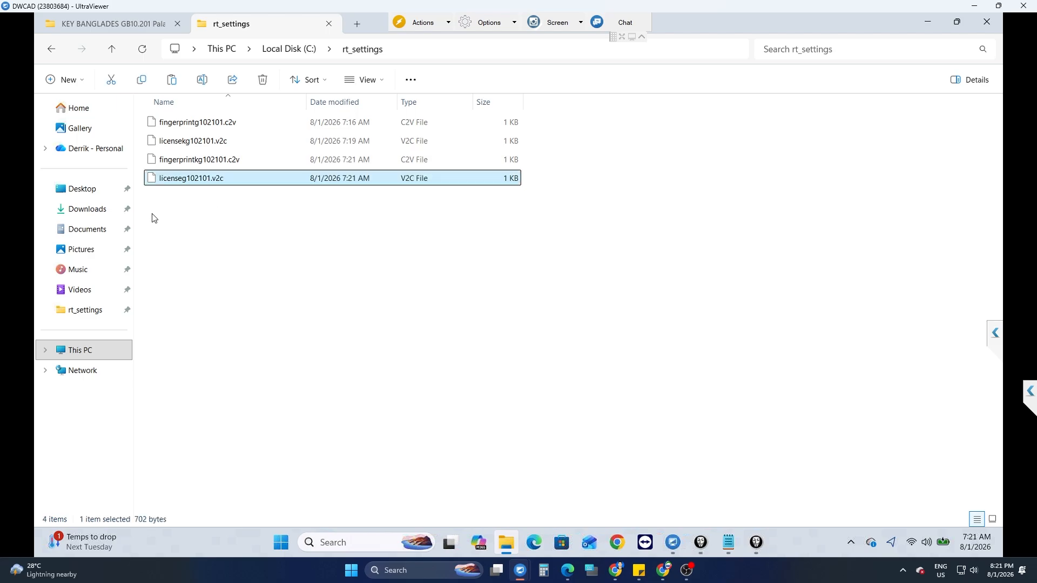
Extract Hosts.rar from the cadptn-Gerber 10.2 download folder into its own folder with WinRAR.
{"action": "left_click", "coordinate": [86, 213]}
{"action": "double_click", "coordinate": [199, 276]}
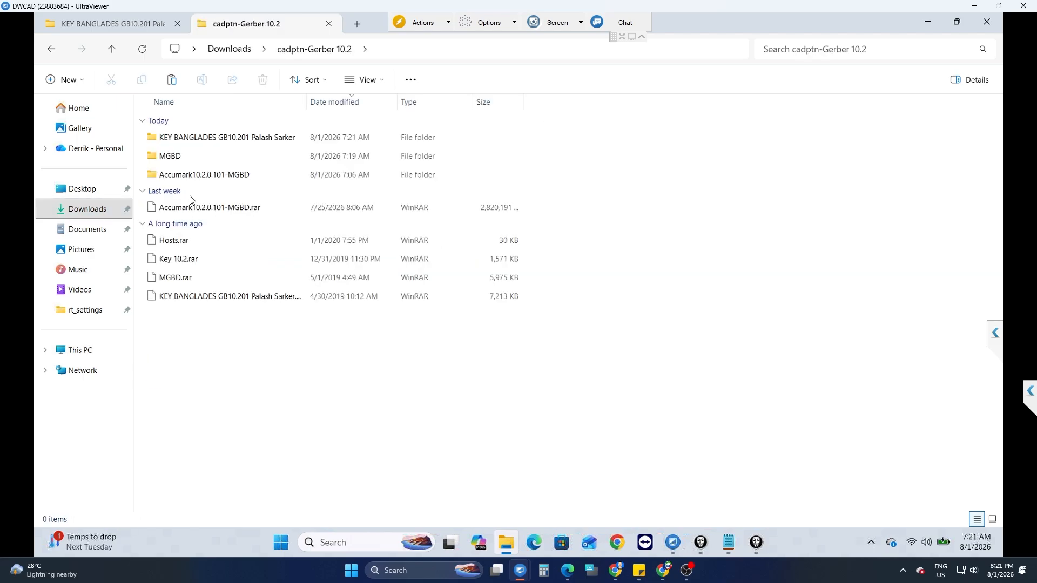
{"action": "left_click", "coordinate": [186, 239]}
{"action": "right_click", "coordinate": [181, 241]}
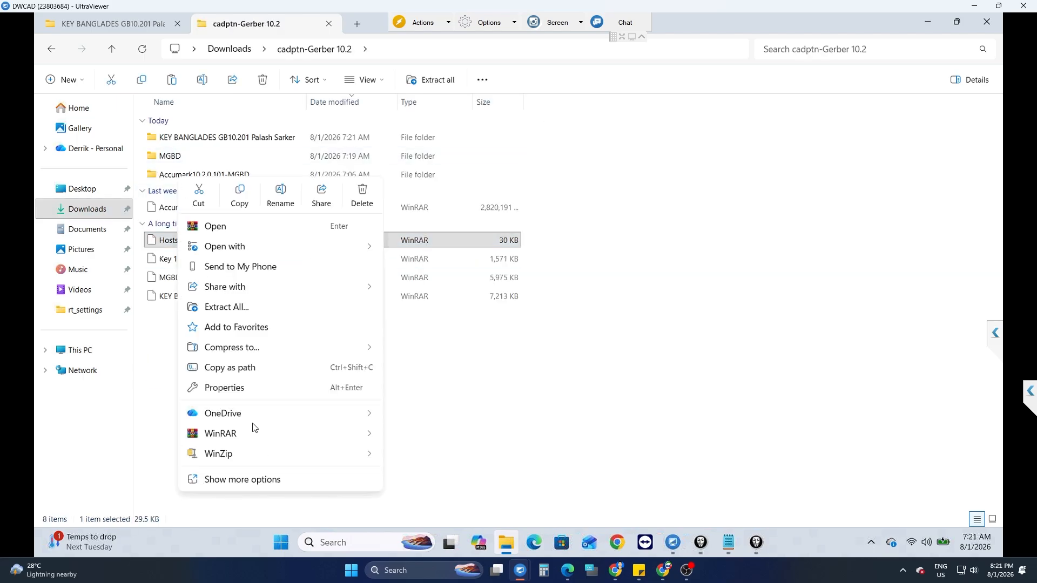
{"action": "mouse_move", "coordinate": [367, 439]}
{"action": "left_click", "coordinate": [438, 456]}
{"action": "left_click", "coordinate": [553, 420]}
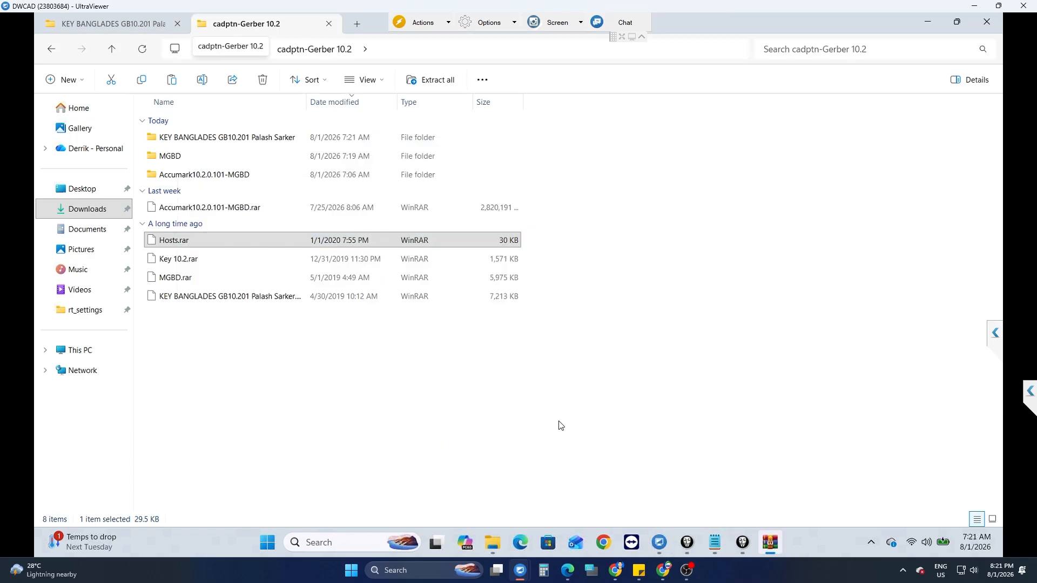
Run the Hosts application from the extracted Hosts folder as administrator.
{"action": "double_click", "coordinate": [168, 137]}
{"action": "right_click", "coordinate": [173, 139]}
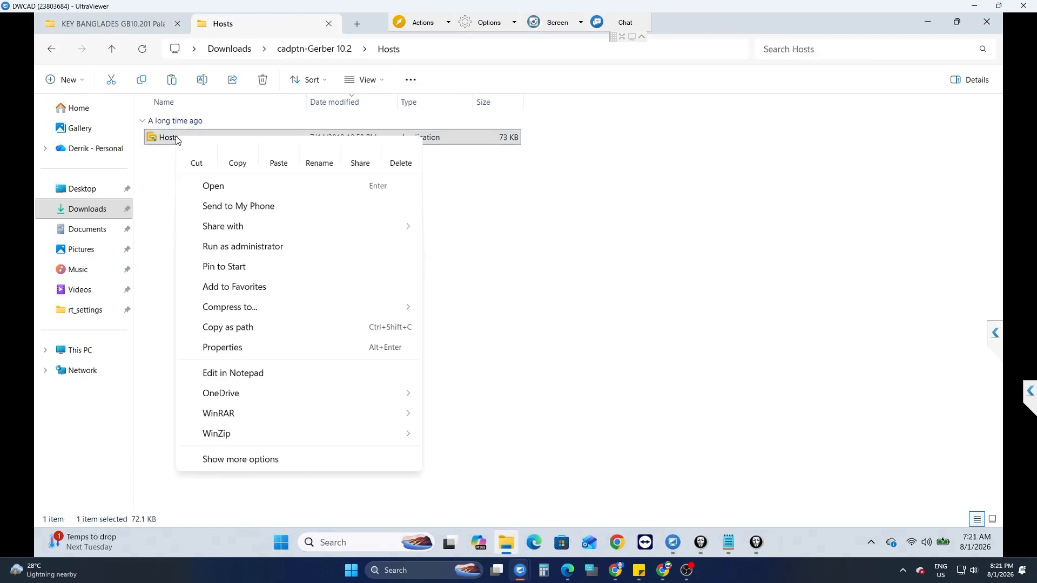
{"action": "left_click", "coordinate": [231, 246]}
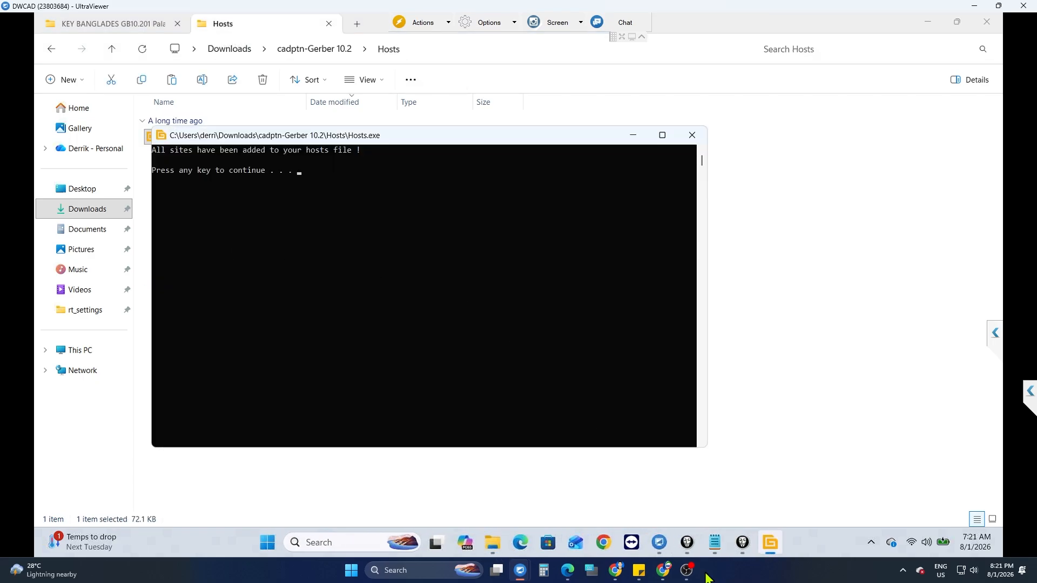
Close both license generators, Notepad and the Hosts console, and return to the cadptn-Gerber 10.2 folder.
{"action": "left_click", "coordinate": [744, 544]}
{"action": "left_click", "coordinate": [694, 159]}
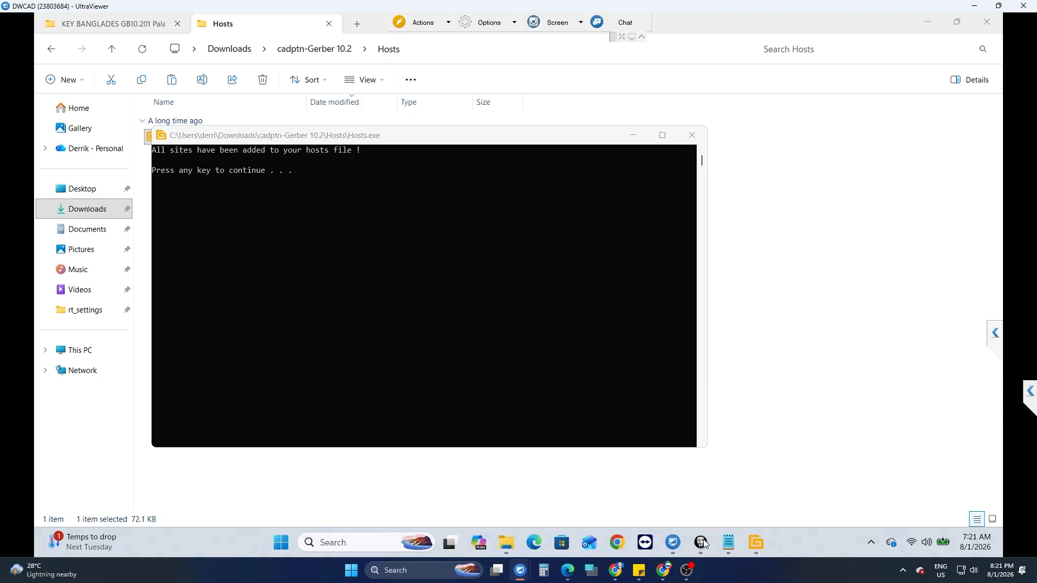
{"action": "left_click", "coordinate": [692, 159]}
{"action": "left_click", "coordinate": [719, 547]}
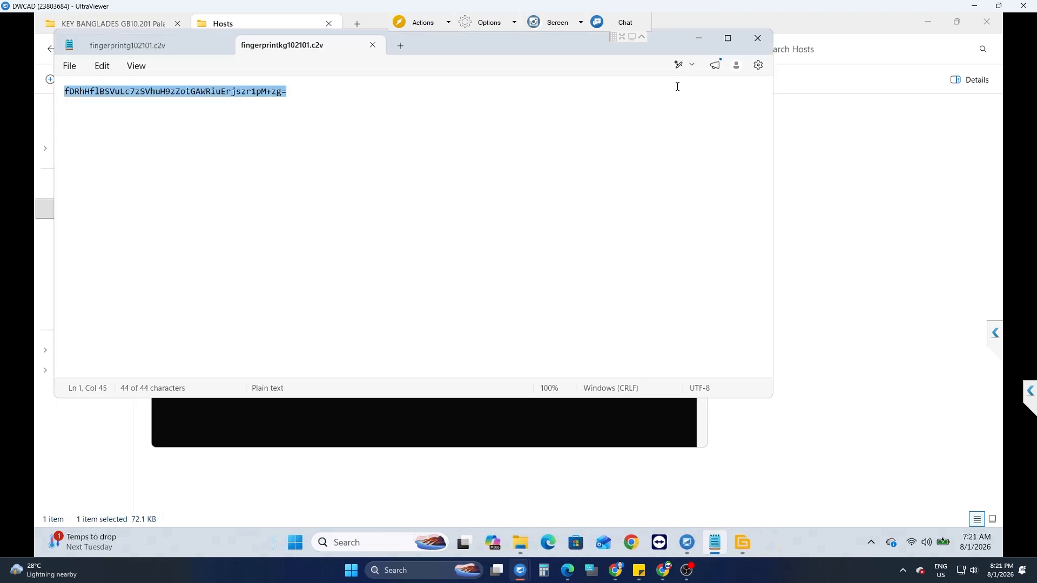
{"action": "left_click", "coordinate": [756, 38]}
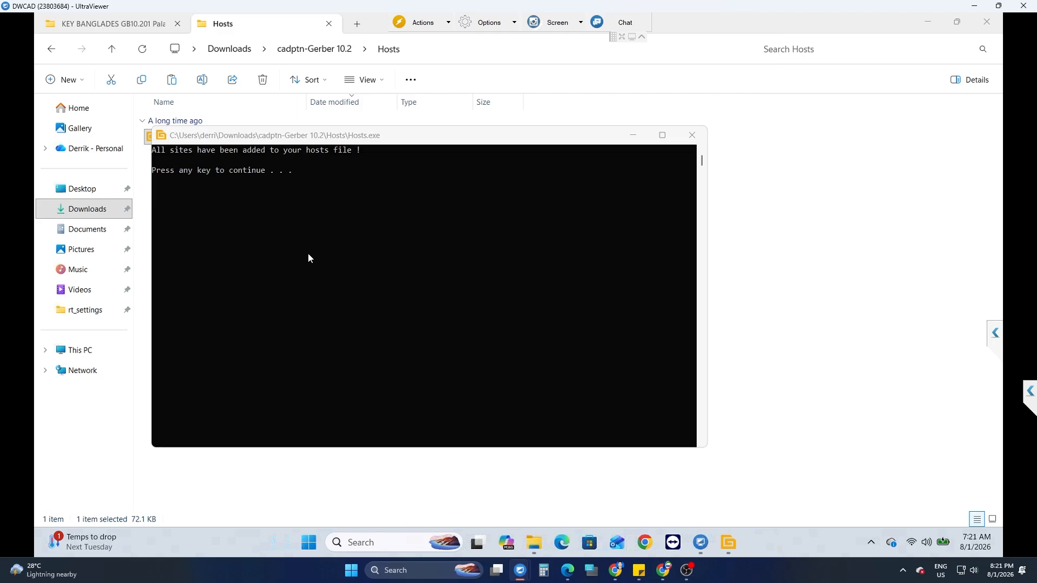
{"action": "key", "text": "Return"}
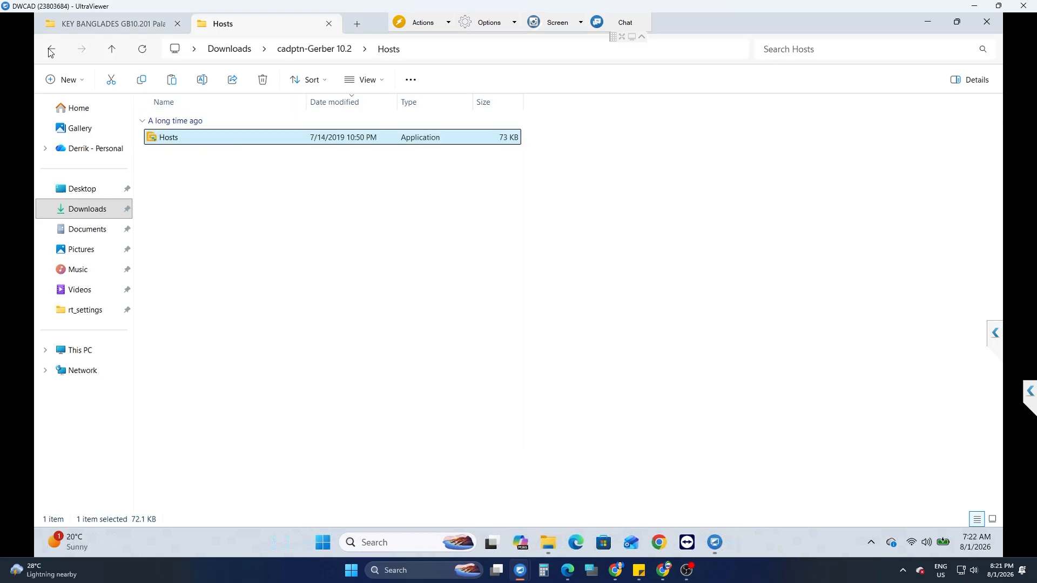
{"action": "left_click", "coordinate": [50, 50]}
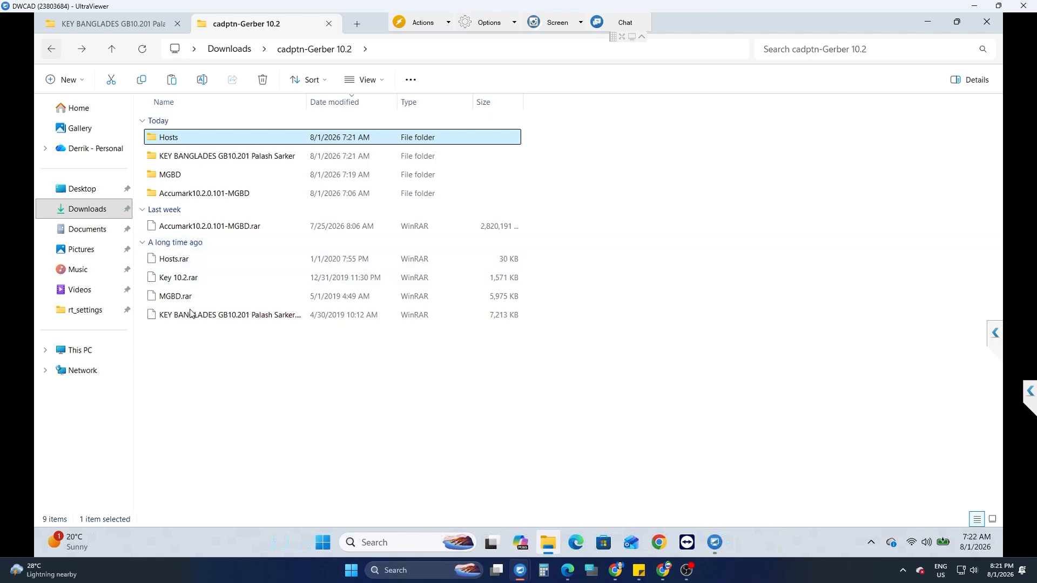
Extract Key 10.2.rar from the cadptn-Gerber 10.2 folder into its own folder with WinRAR.
{"action": "right_click", "coordinate": [186, 282]}
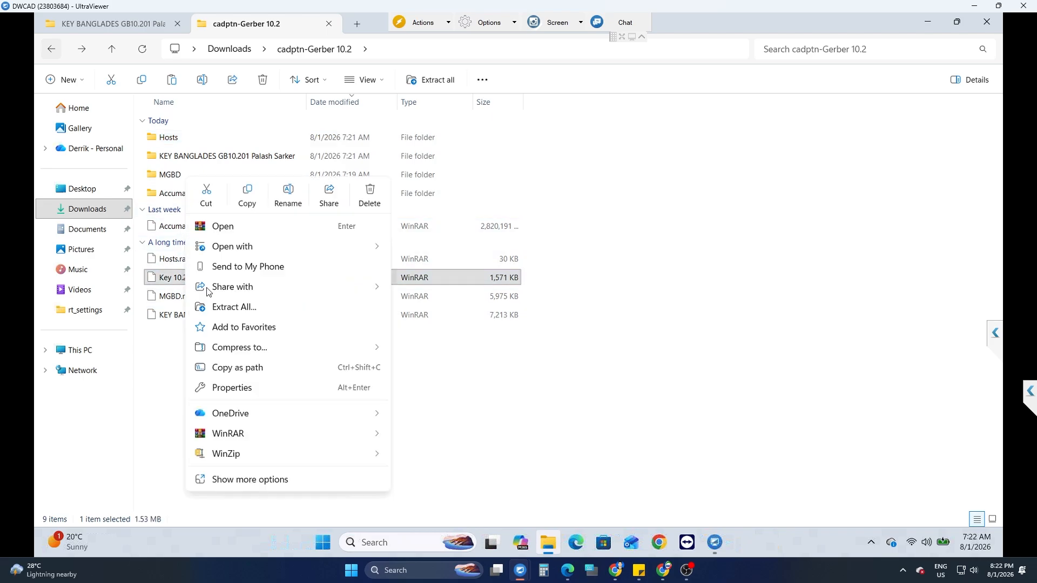
{"action": "mouse_move", "coordinate": [266, 437]}
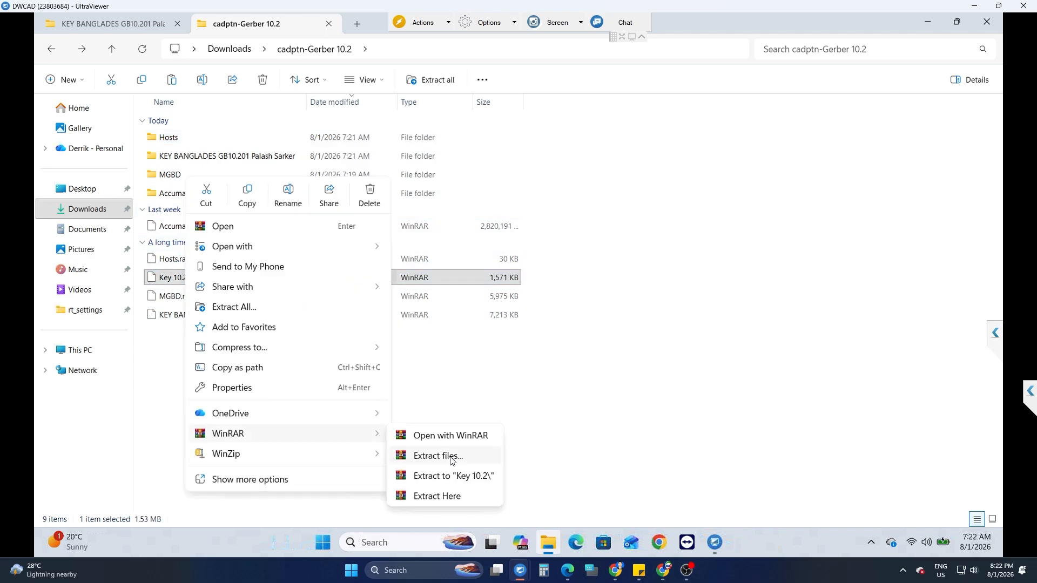
{"action": "left_click", "coordinate": [438, 457]}
{"action": "left_click", "coordinate": [551, 417]}
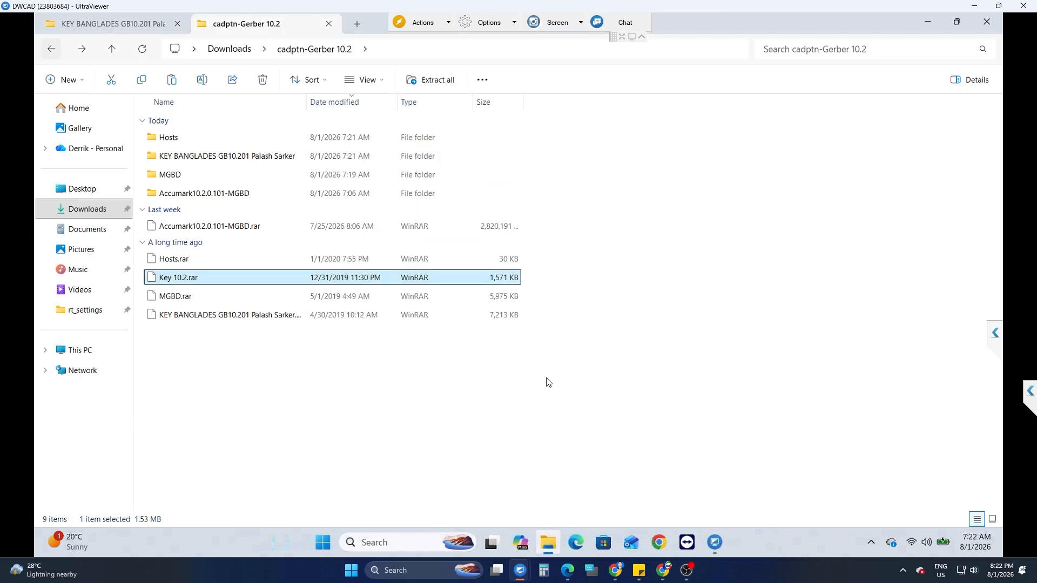
Run _install from the inner Key 10.2 folder as administrator and install the vip lab System devices driver.
{"action": "double_click", "coordinate": [173, 138]}
{"action": "double_click", "coordinate": [173, 140]}
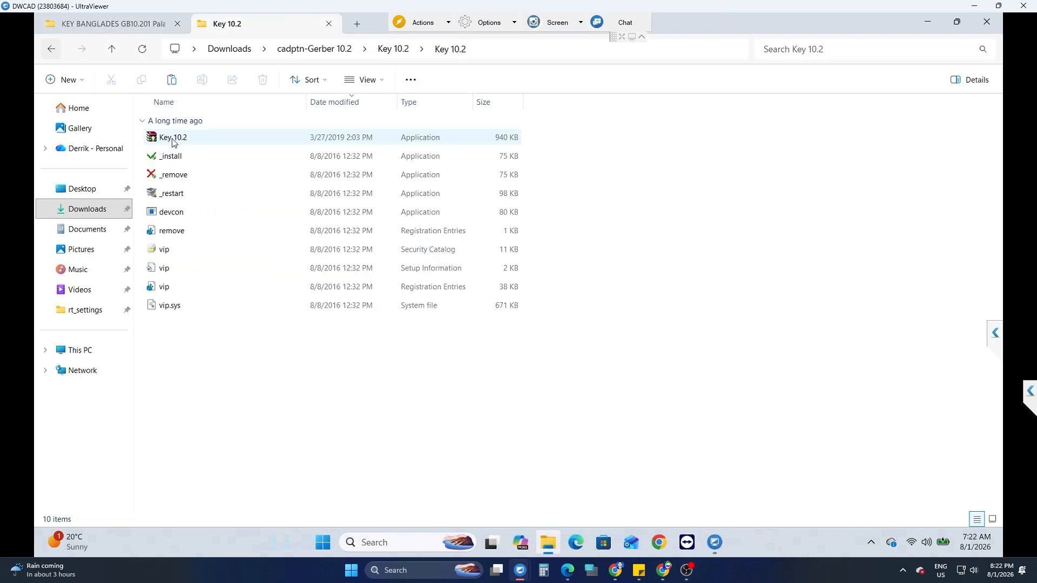
{"action": "left_click", "coordinate": [176, 157]}
{"action": "right_click", "coordinate": [176, 157]}
{"action": "left_click", "coordinate": [227, 265]}
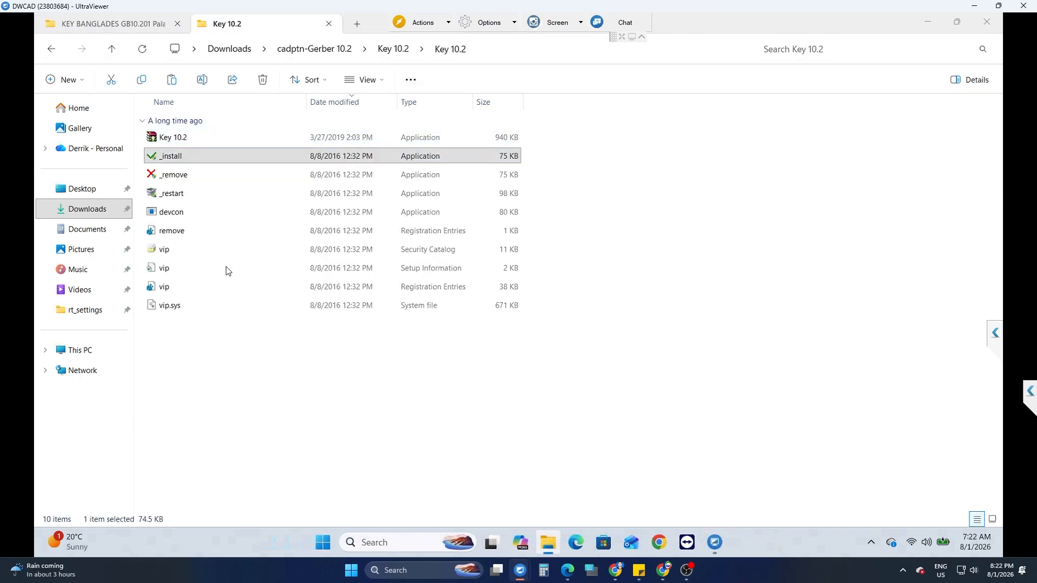
{"action": "left_click", "coordinate": [562, 391]}
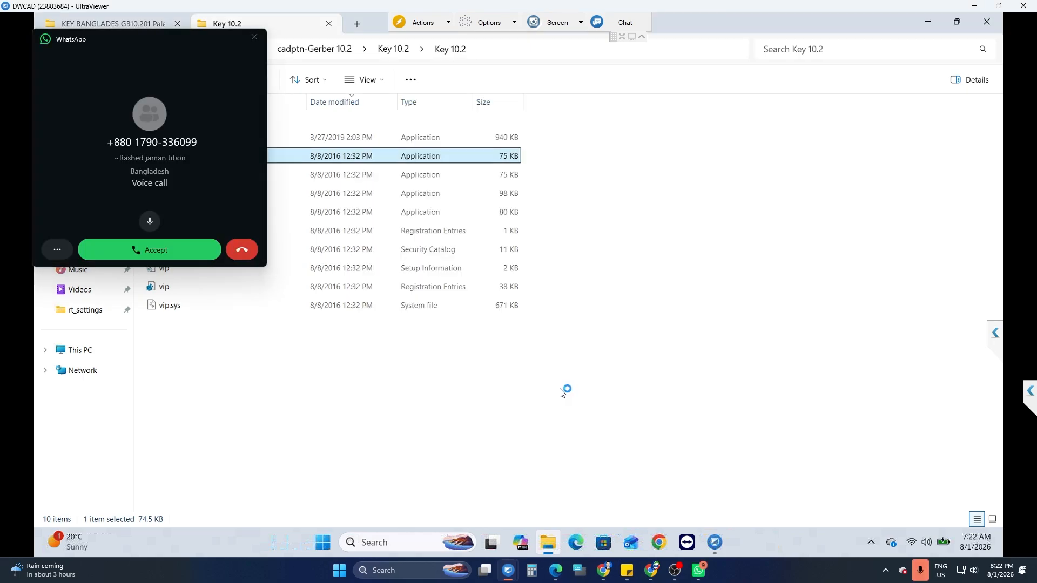
{"action": "left_click", "coordinate": [254, 38]}
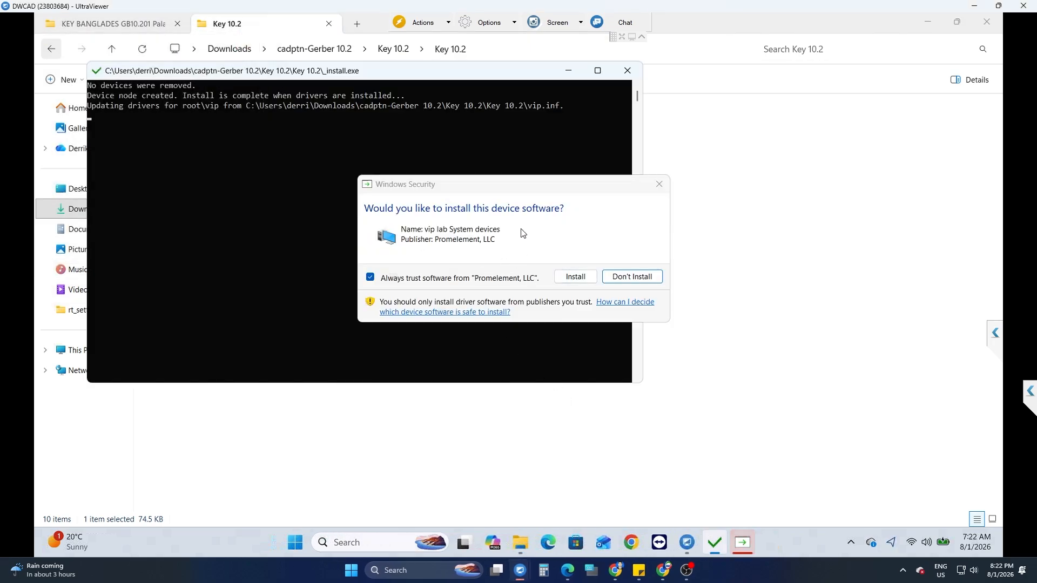
{"action": "left_click", "coordinate": [576, 277]}
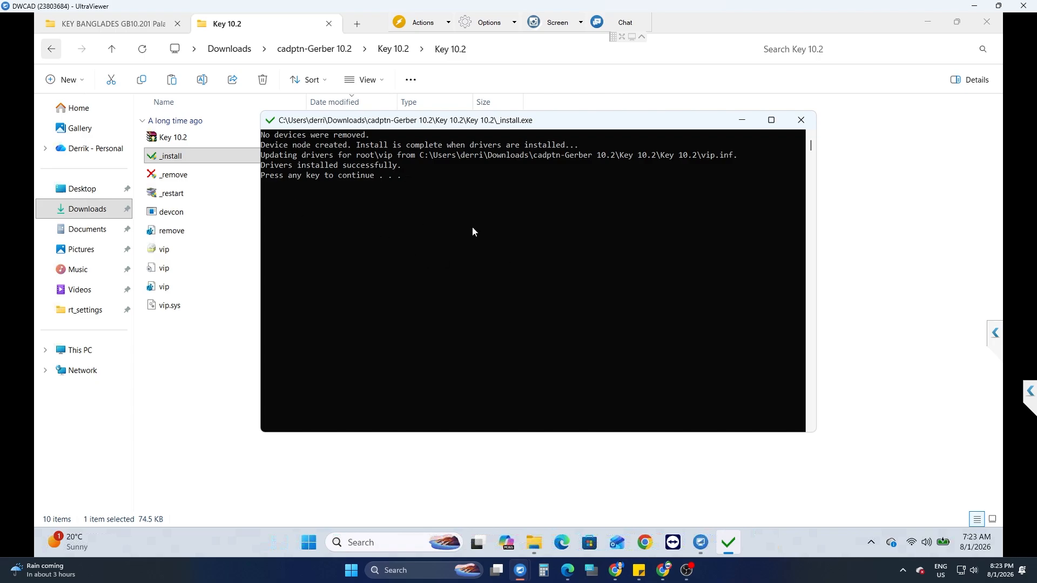
Dismiss the driver installation console and close the File Explorer window.
{"action": "left_click", "coordinate": [497, 267]}
{"action": "key", "text": "Return"}
{"action": "left_click", "coordinate": [497, 267]}
{"action": "key", "text": "Return"}
{"action": "left_click", "coordinate": [495, 265]}
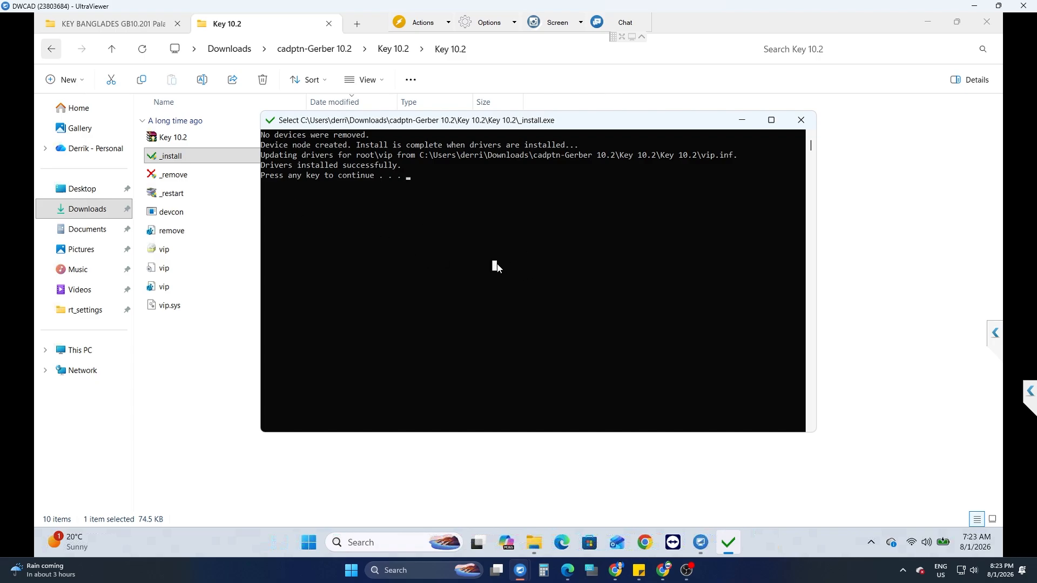
{"action": "key", "text": "Return"}
{"action": "left_click", "coordinate": [498, 264]}
{"action": "key", "text": "Return"}
{"action": "left_click", "coordinate": [500, 276]}
{"action": "key", "text": "Return"}
{"action": "left_click", "coordinate": [500, 275]}
{"action": "key", "text": "Return"}
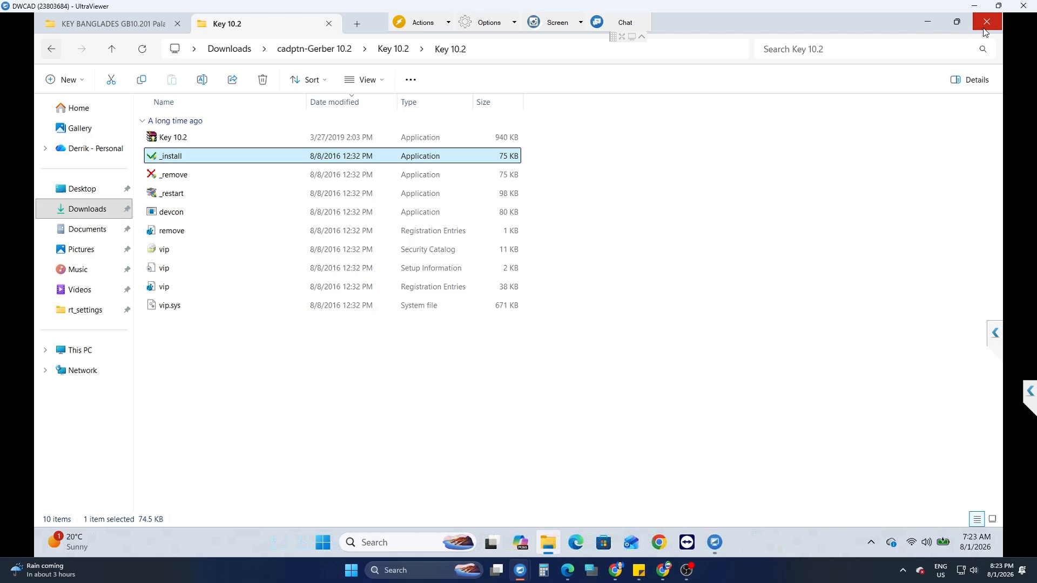
{"action": "left_click", "coordinate": [988, 22]}
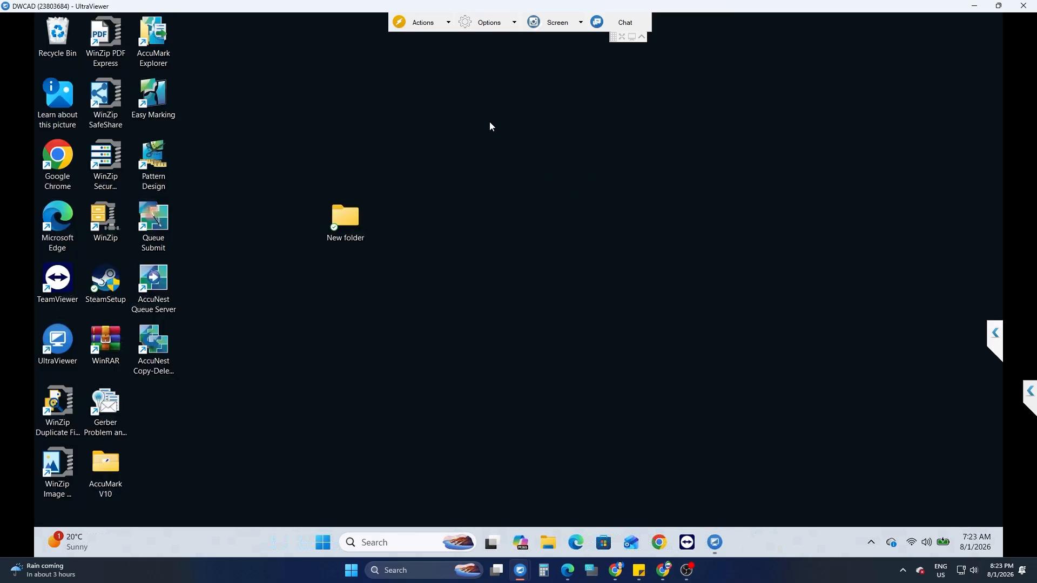
{"action": "right_click", "coordinate": [489, 125]}
{"action": "left_click", "coordinate": [542, 180]}
{"action": "right_click", "coordinate": [527, 129]}
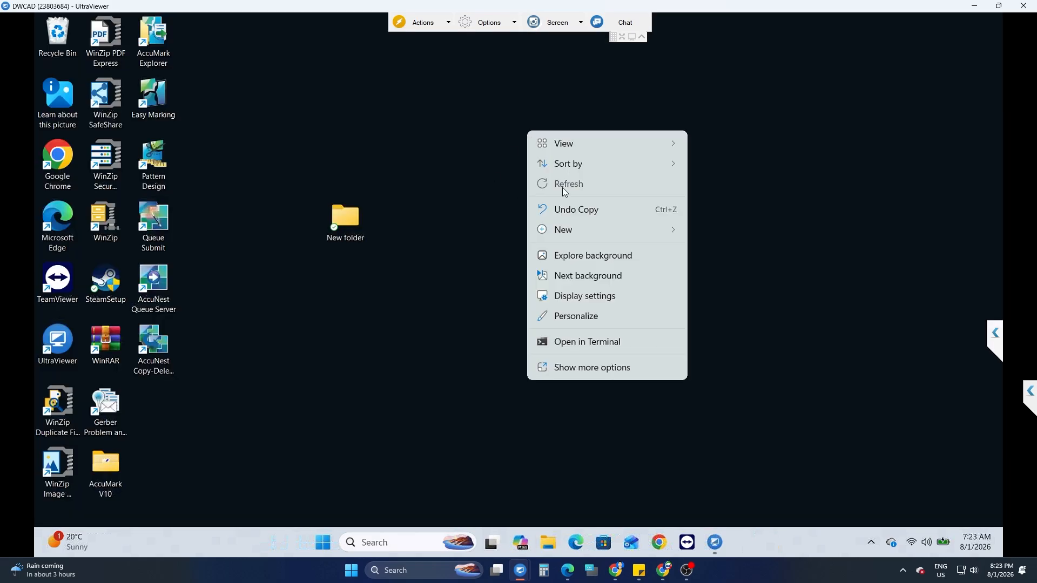
{"action": "left_click", "coordinate": [563, 187]}
{"action": "right_click", "coordinate": [431, 115]}
{"action": "left_click", "coordinate": [484, 171]}
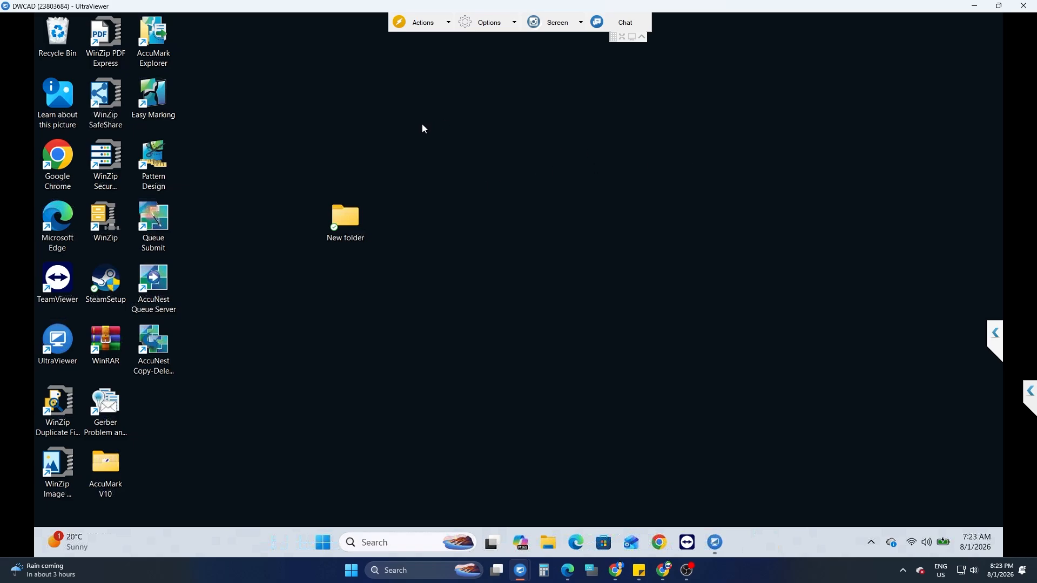
{"action": "right_click", "coordinate": [436, 121]}
{"action": "left_click", "coordinate": [486, 173]}
{"action": "right_click", "coordinate": [620, 150]}
{"action": "left_click", "coordinate": [675, 200]}
{"action": "right_click", "coordinate": [427, 120]}
{"action": "left_click", "coordinate": [475, 176]}
{"action": "right_click", "coordinate": [511, 123]}
{"action": "left_click", "coordinate": [563, 177]}
{"action": "right_click", "coordinate": [528, 157]}
{"action": "left_click", "coordinate": [588, 208]}
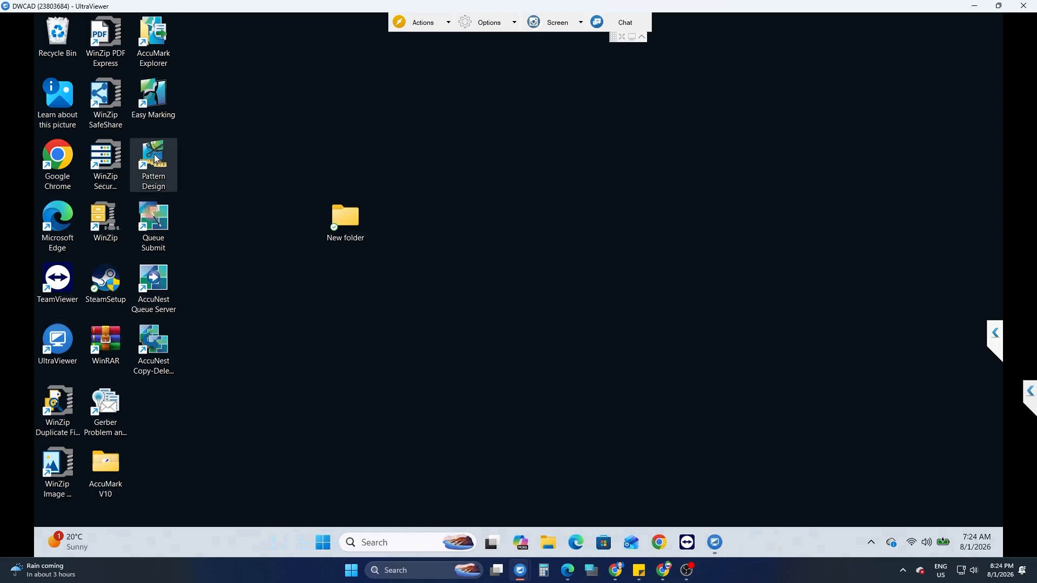
Launch Pattern Design from the desktop and move its window aside to uncover New folder.
{"action": "double_click", "coordinate": [155, 160]}
{"action": "right_click", "coordinate": [315, 53]}
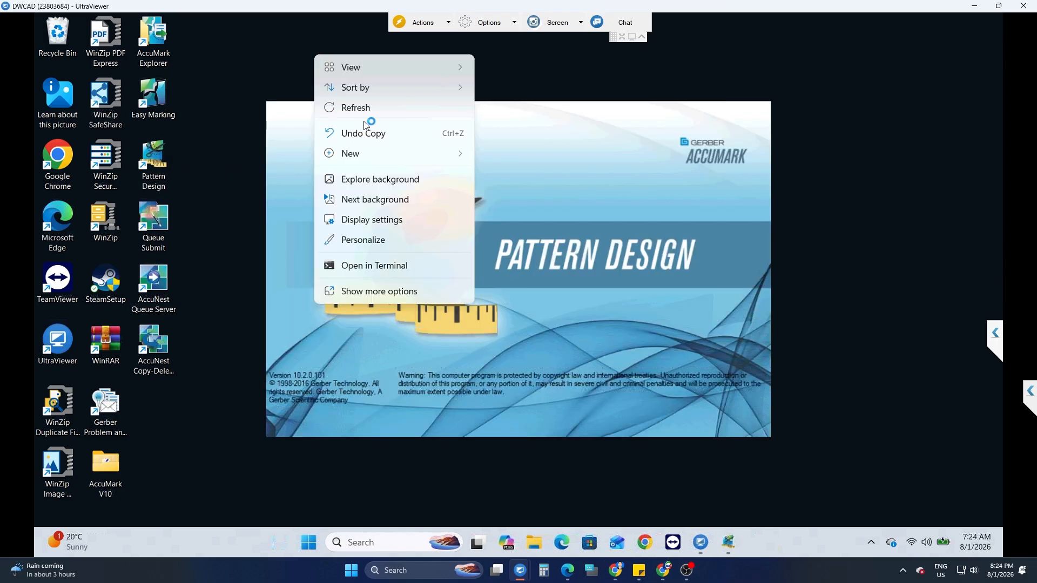
{"action": "left_click", "coordinate": [366, 116]}
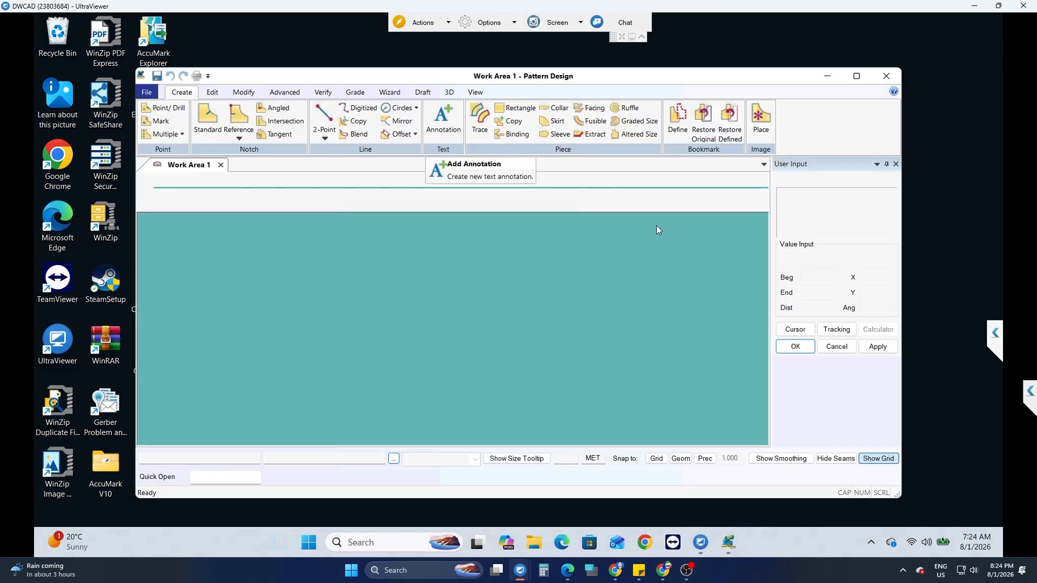
{"action": "left_click_drag", "start_coordinate": [645, 80], "coordinate": [712, 83]}
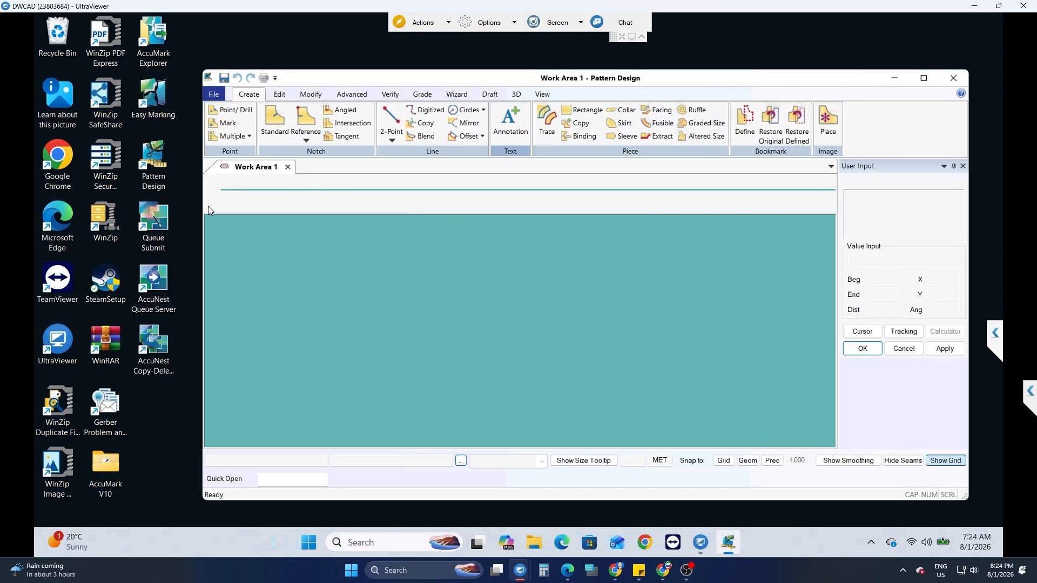
{"action": "right_click", "coordinate": [296, 49]}
{"action": "left_click", "coordinate": [345, 101]}
{"action": "left_click_drag", "start_coordinate": [406, 84], "coordinate": [408, 81]}
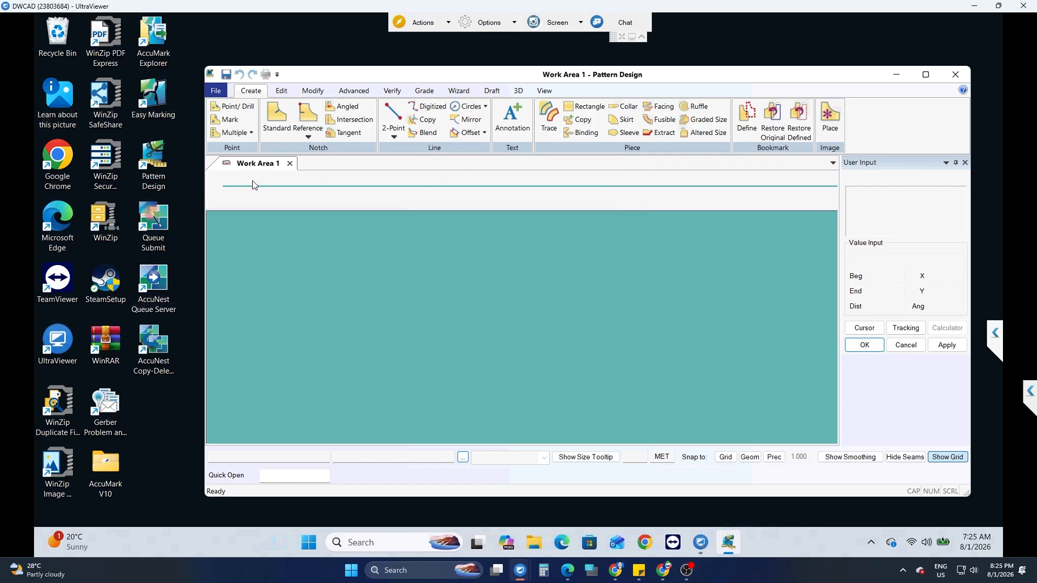
{"action": "left_click_drag", "start_coordinate": [500, 76], "coordinate": [542, 49]}
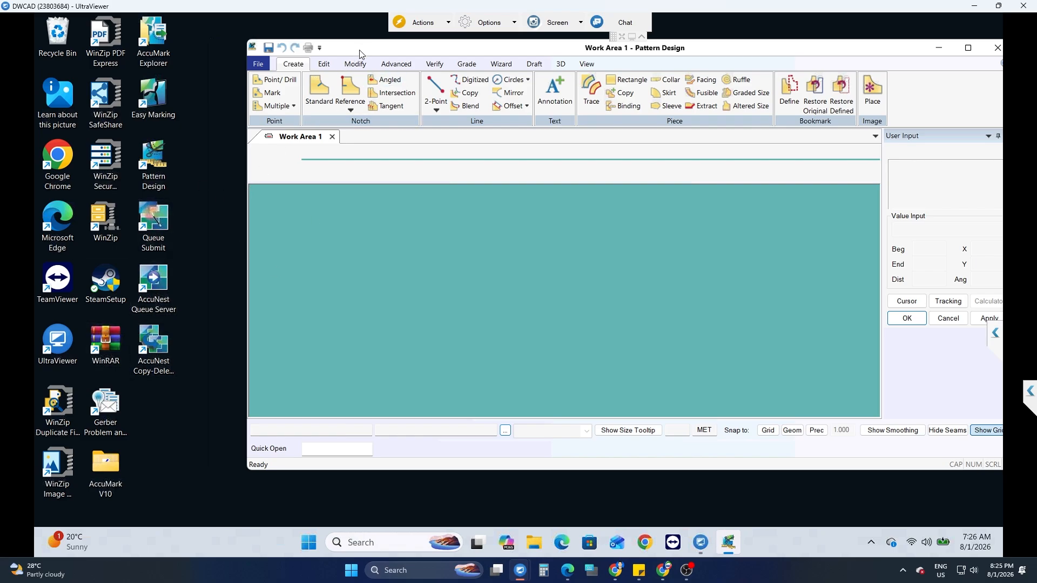
{"action": "left_click_drag", "start_coordinate": [359, 52], "coordinate": [439, 66]}
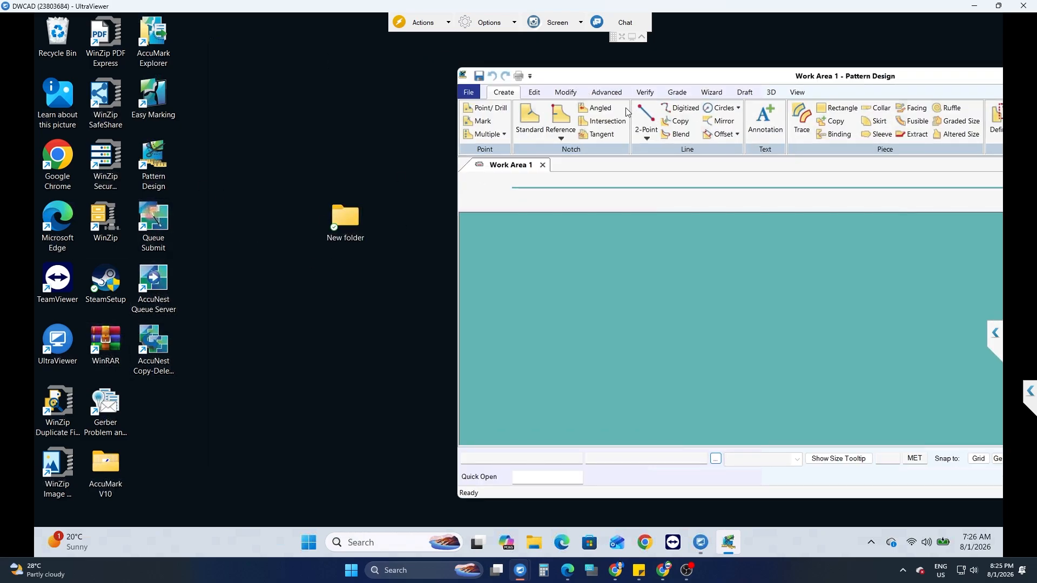
Delete the cadptn-Gerber 10.2, Key Unknown (H0084)_20H2, HASPU_20H2 (1) and xyz4568-sordum folders from Downloads.
{"action": "double_click", "coordinate": [349, 216]}
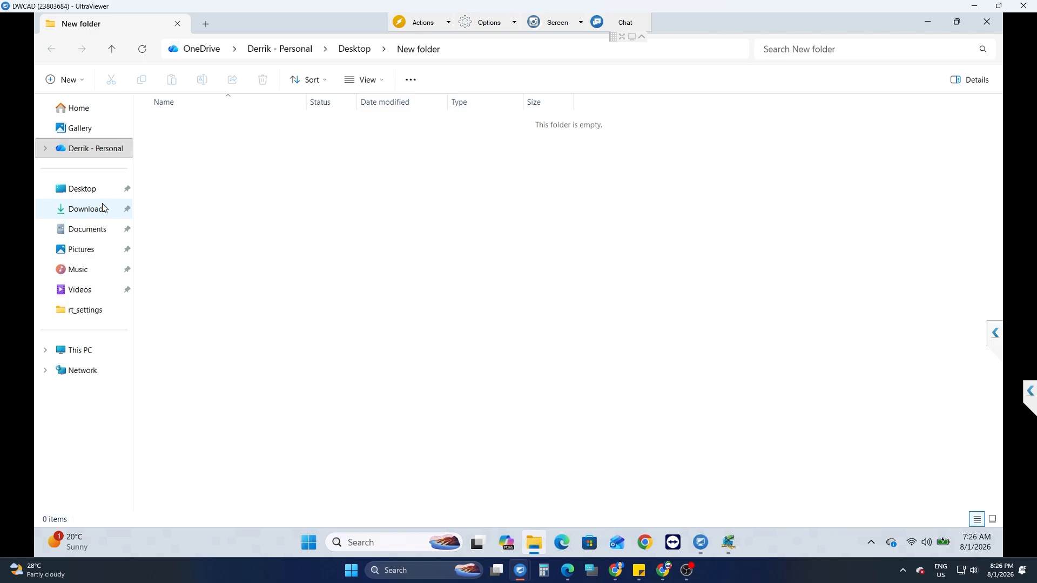
{"action": "left_click", "coordinate": [89, 209]}
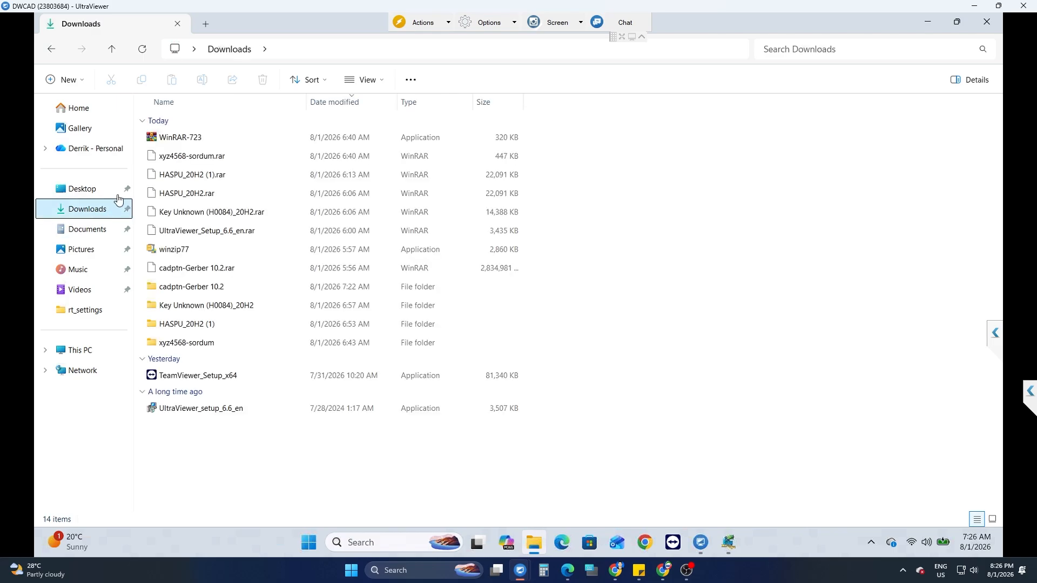
{"action": "left_click", "coordinate": [194, 342]}
{"action": "left_click", "coordinate": [193, 292], "text": "shift"}
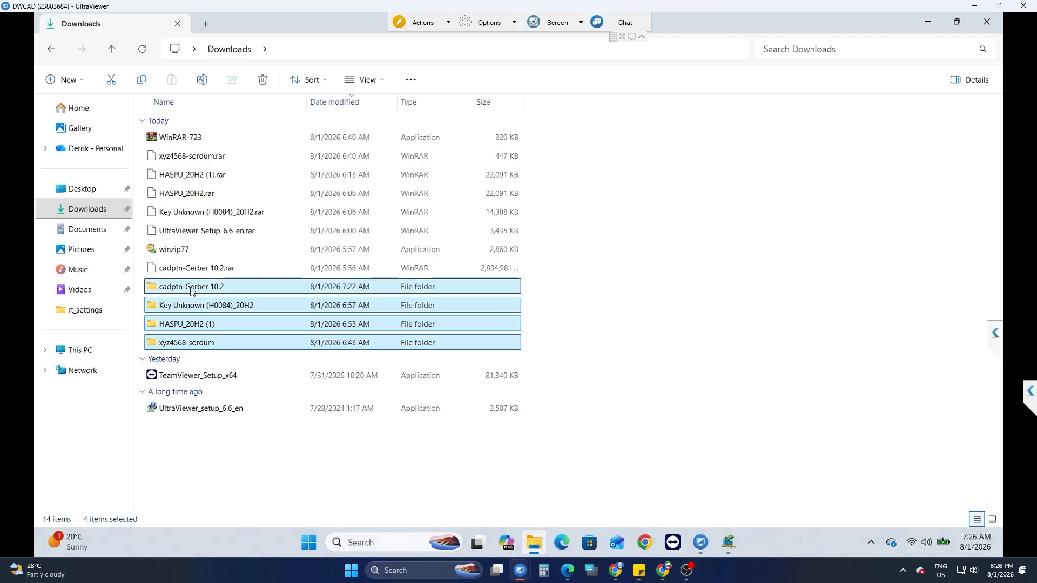
{"action": "key", "text": "Delete"}
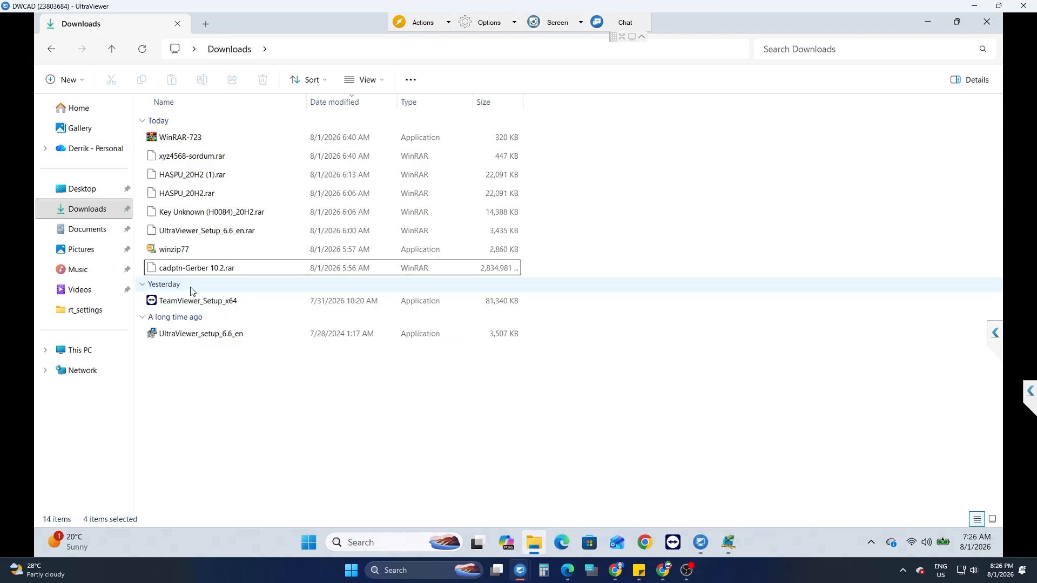
Delete both HASPU_20H2 archives, Key Unknown (H0084)_20H2.rar and xyz4568-sordum.rar from Downloads, and close the folder window.
{"action": "left_click", "coordinate": [199, 234]}
{"action": "left_click", "coordinate": [199, 269]}
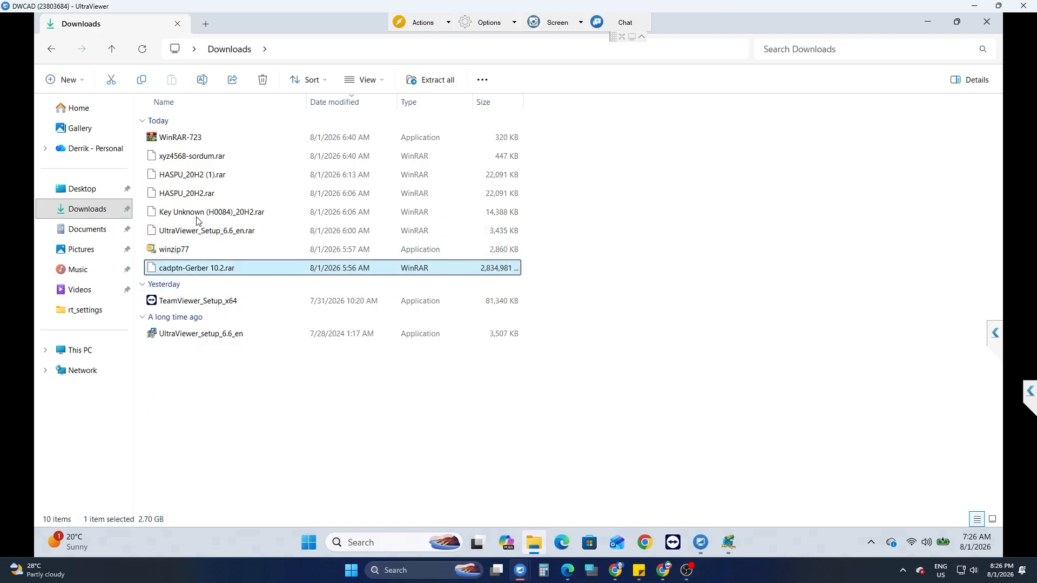
{"action": "left_click", "coordinate": [199, 214]}
{"action": "left_click", "coordinate": [198, 175], "text": "shift"}
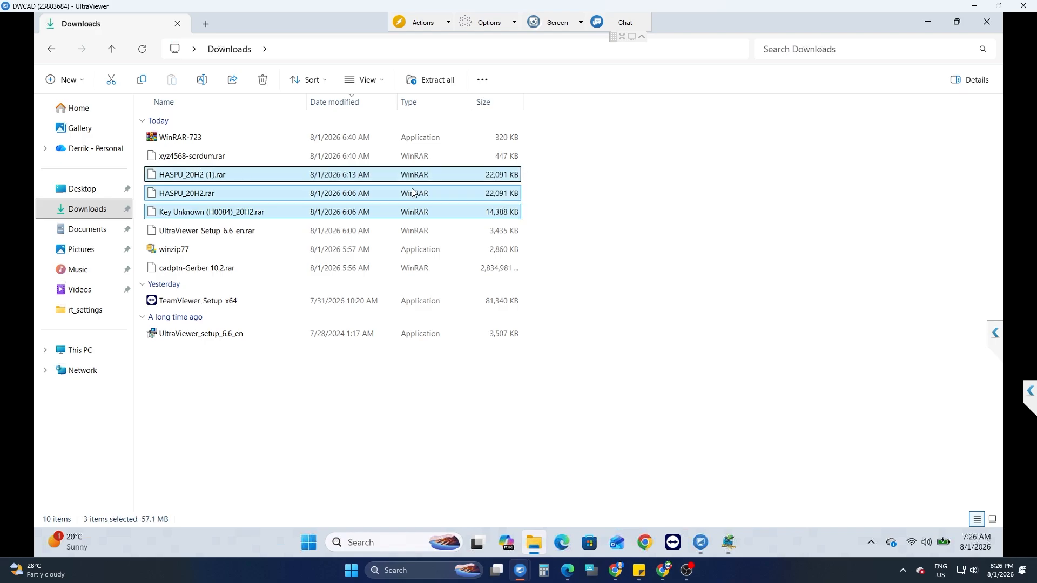
{"action": "key", "text": "Delete"}
{"action": "left_click", "coordinate": [192, 156]}
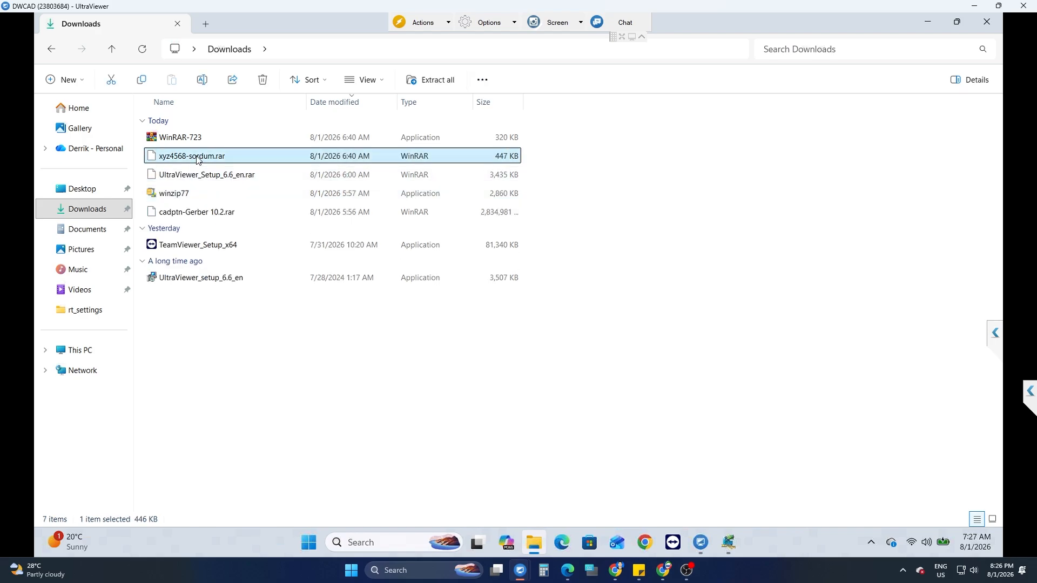
{"action": "key", "text": "Delete"}
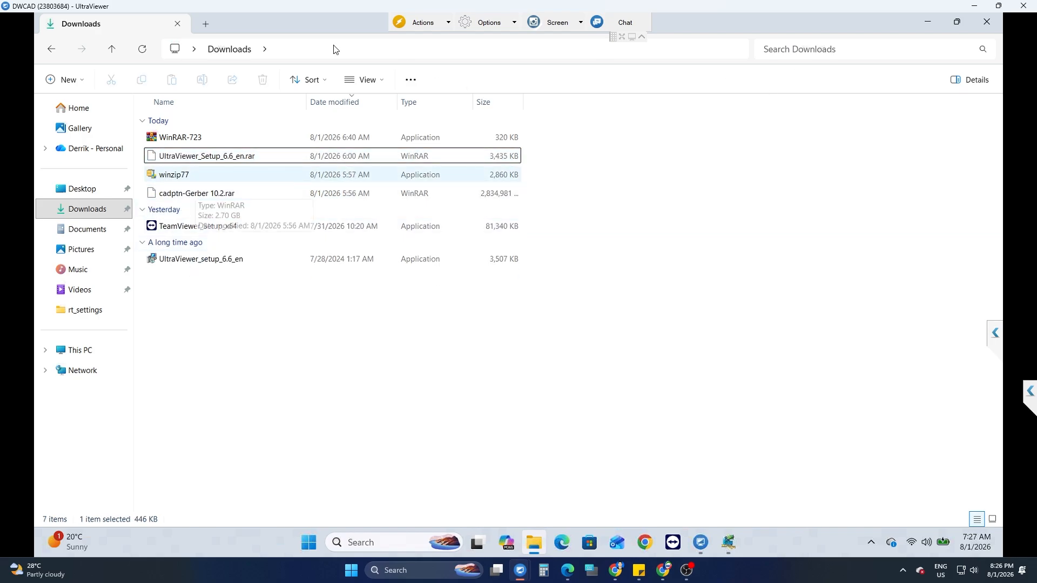
{"action": "left_click", "coordinate": [177, 24]}
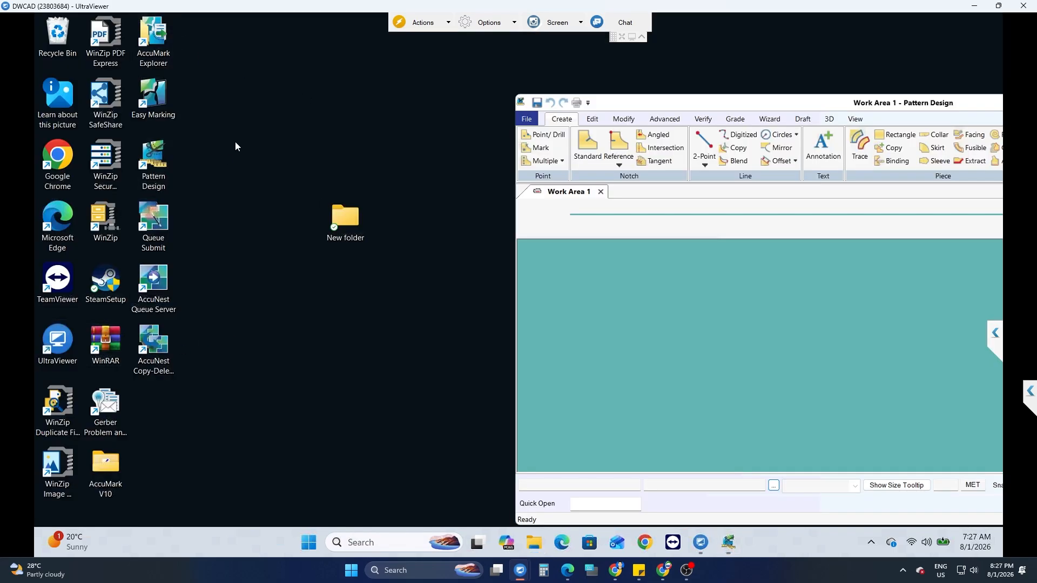
Empty the Recycle Bin permanently and refresh the desktop.
{"action": "right_click", "coordinate": [58, 32]}
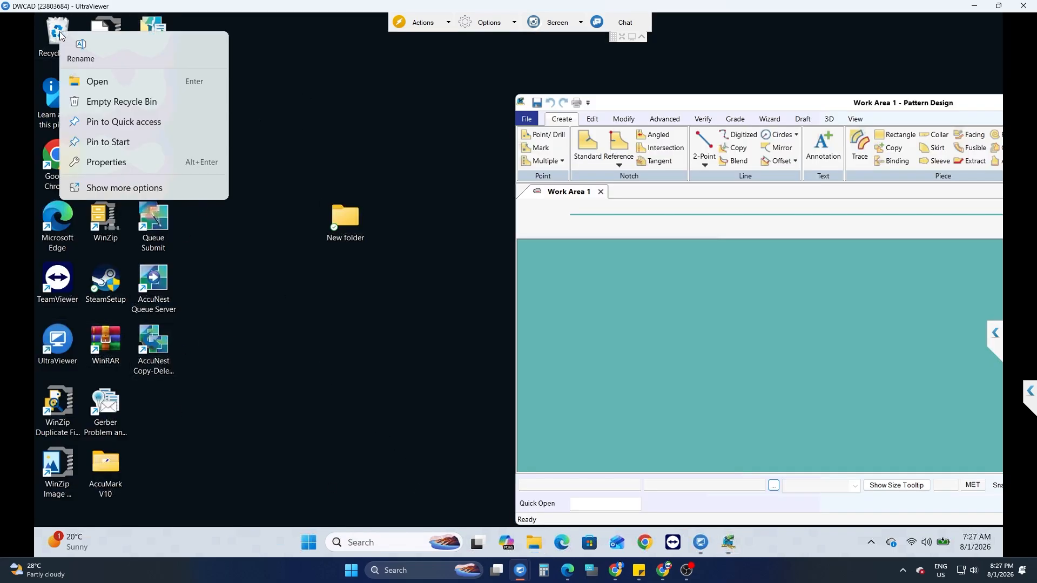
{"action": "left_click", "coordinate": [135, 101]}
{"action": "left_click", "coordinate": [567, 288]}
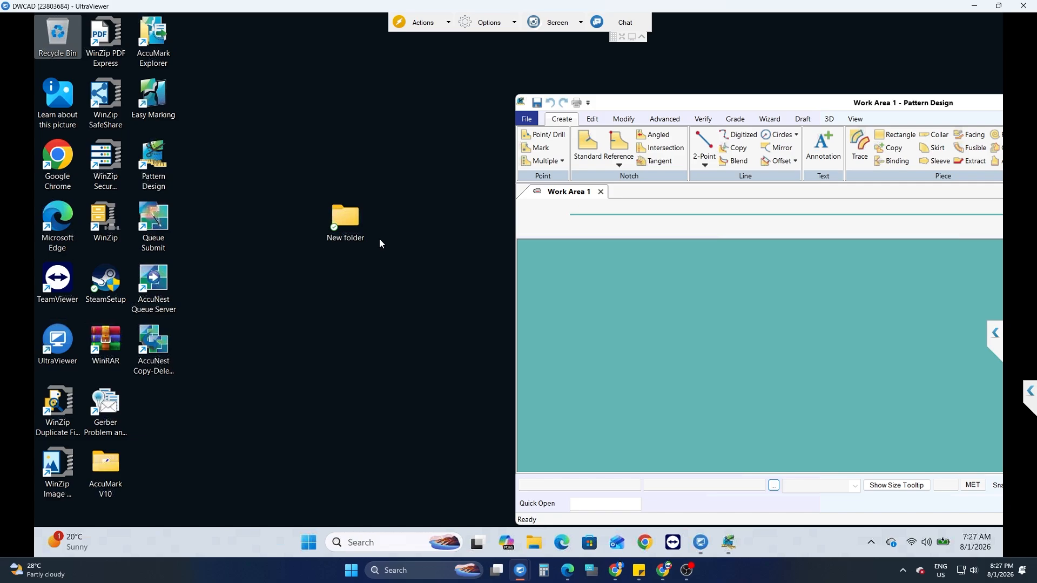
{"action": "right_click", "coordinate": [294, 82]}
{"action": "left_click", "coordinate": [348, 136]}
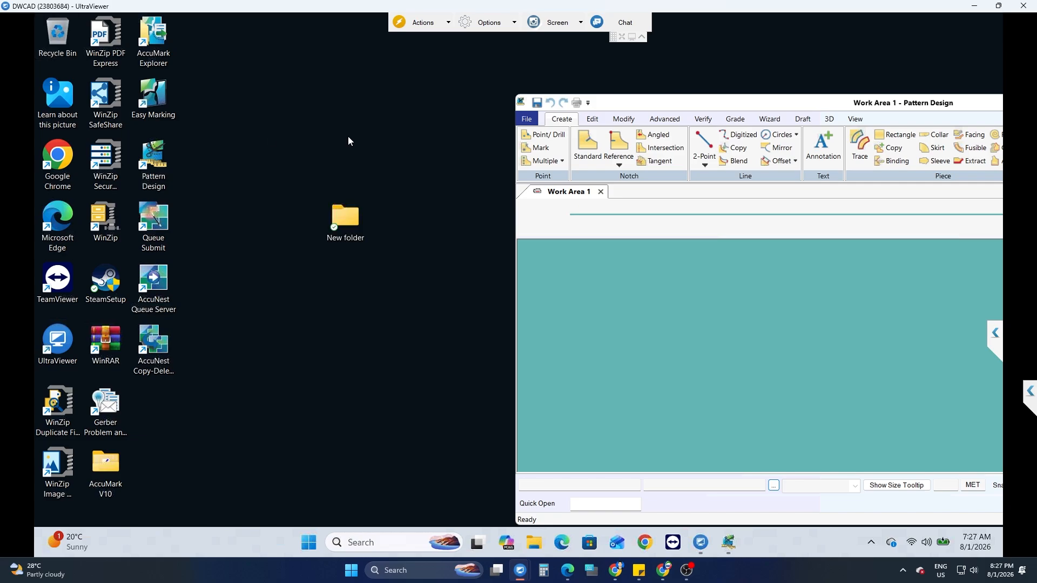
Check New folder, Downloads and the local C: drive for remaining files and close the folder window.
{"action": "double_click", "coordinate": [342, 214]}
{"action": "left_click", "coordinate": [87, 215]}
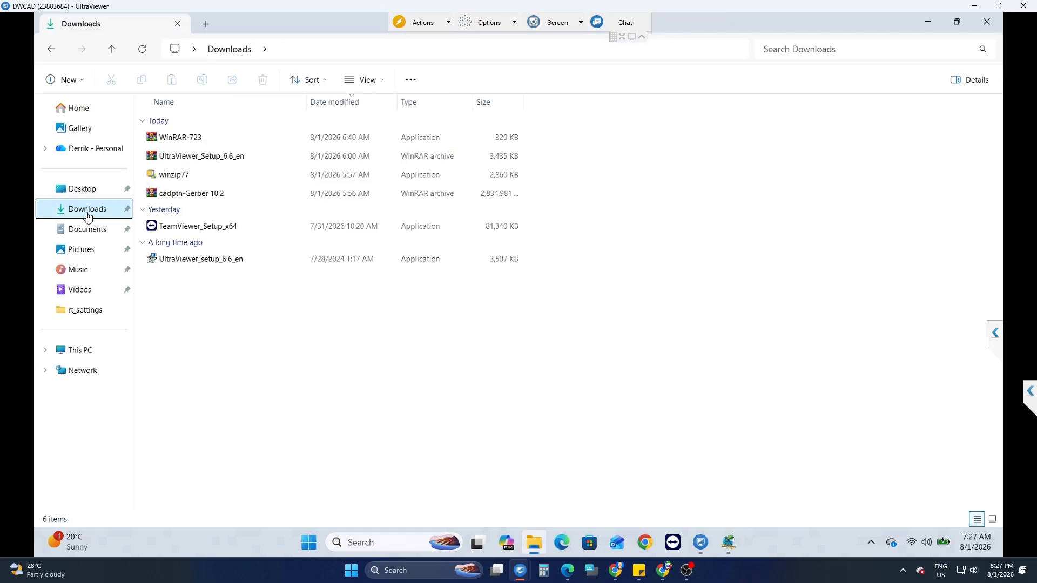
{"action": "left_click", "coordinate": [192, 199]}
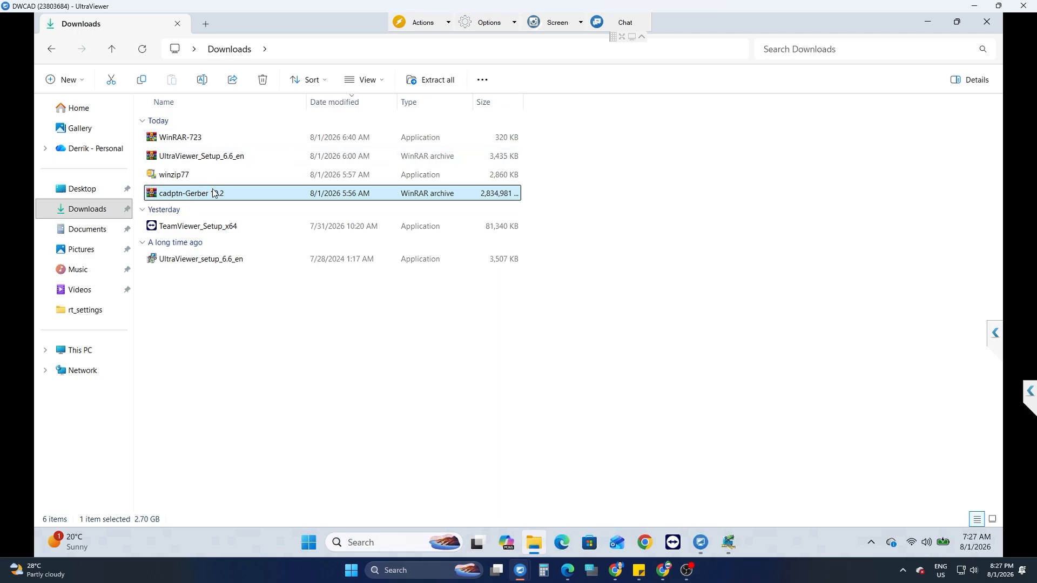
{"action": "left_click", "coordinate": [83, 189]}
{"action": "left_click", "coordinate": [81, 350]}
{"action": "double_click", "coordinate": [215, 134]}
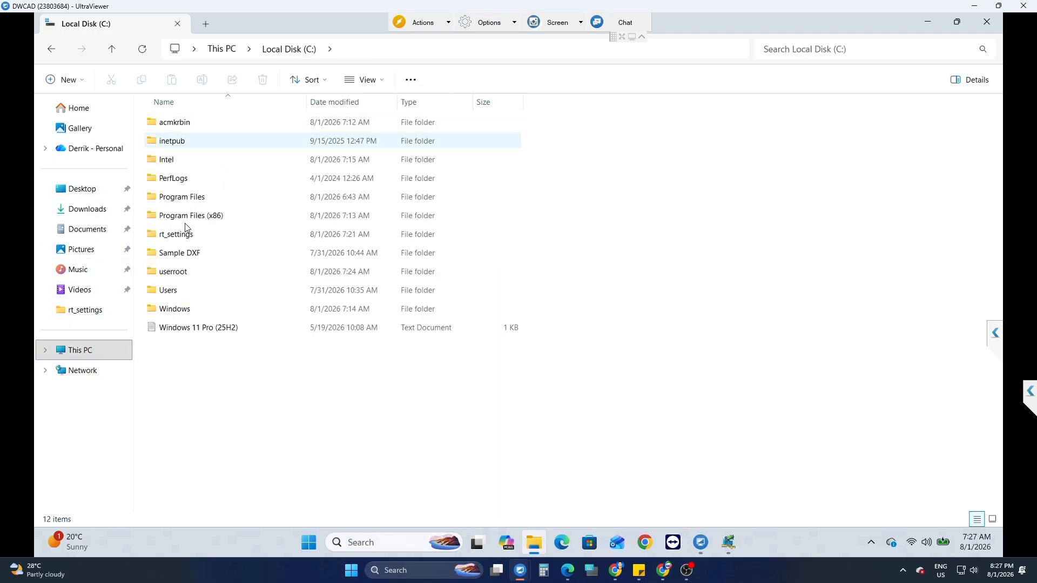
{"action": "left_click", "coordinate": [176, 273]}
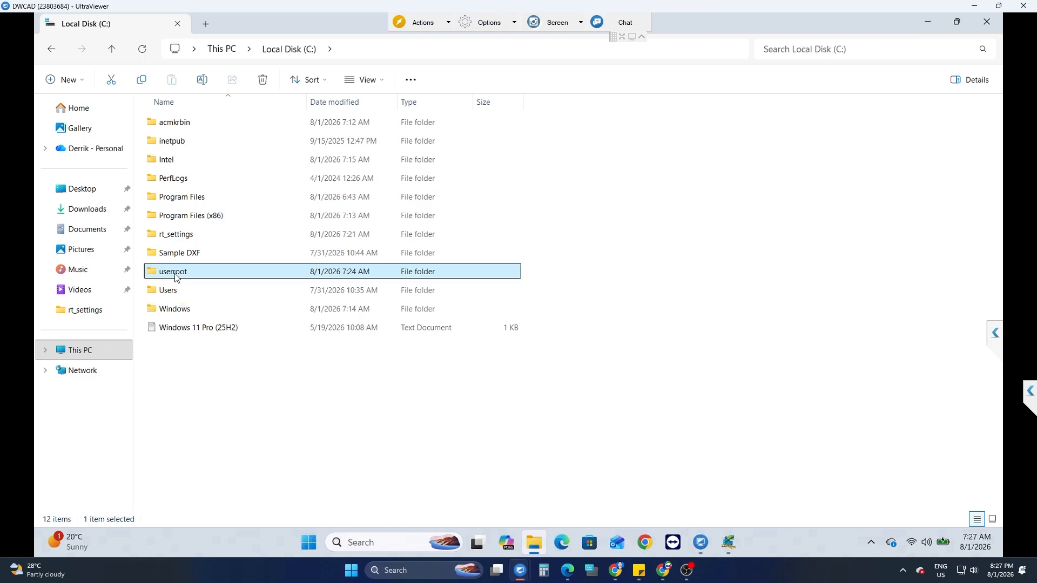
{"action": "left_click", "coordinate": [81, 350]}
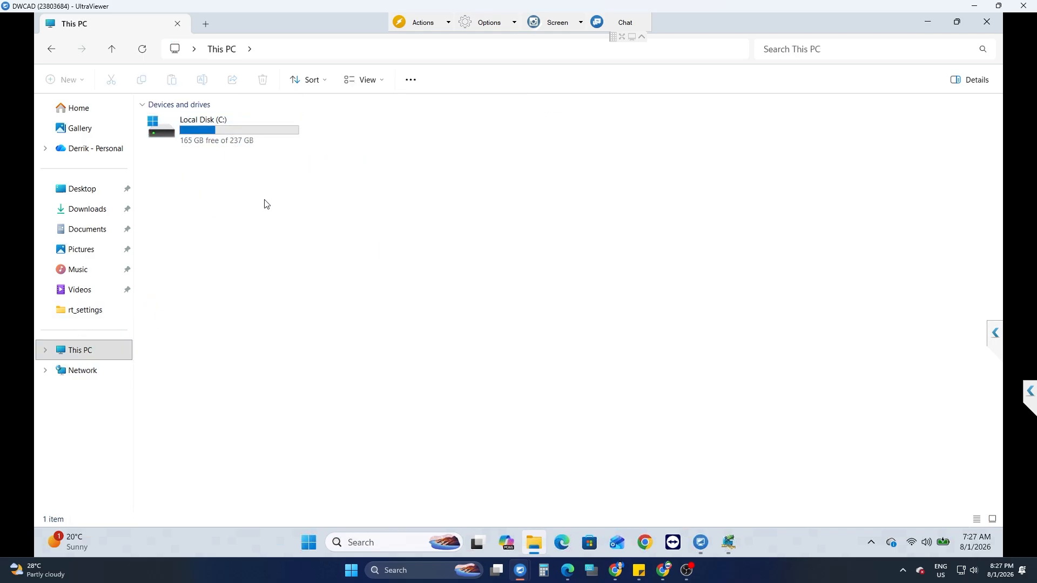
{"action": "left_click", "coordinate": [993, 22]}
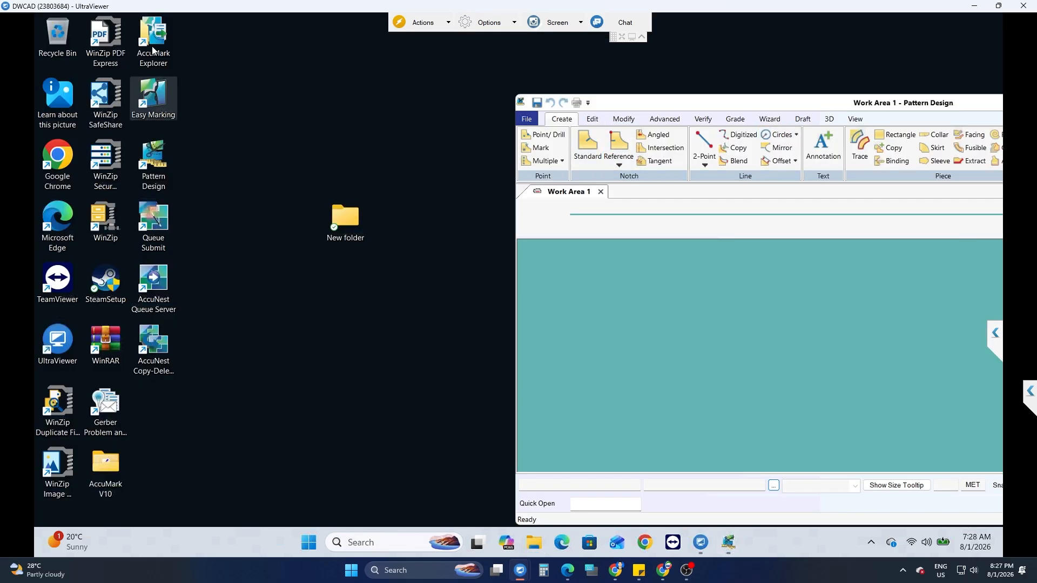
Refresh the desktop, open AccuMark Explorer on the C: drive and start Pattern Design from it.
{"action": "right_click", "coordinate": [264, 79]}
{"action": "left_click", "coordinate": [334, 145]}
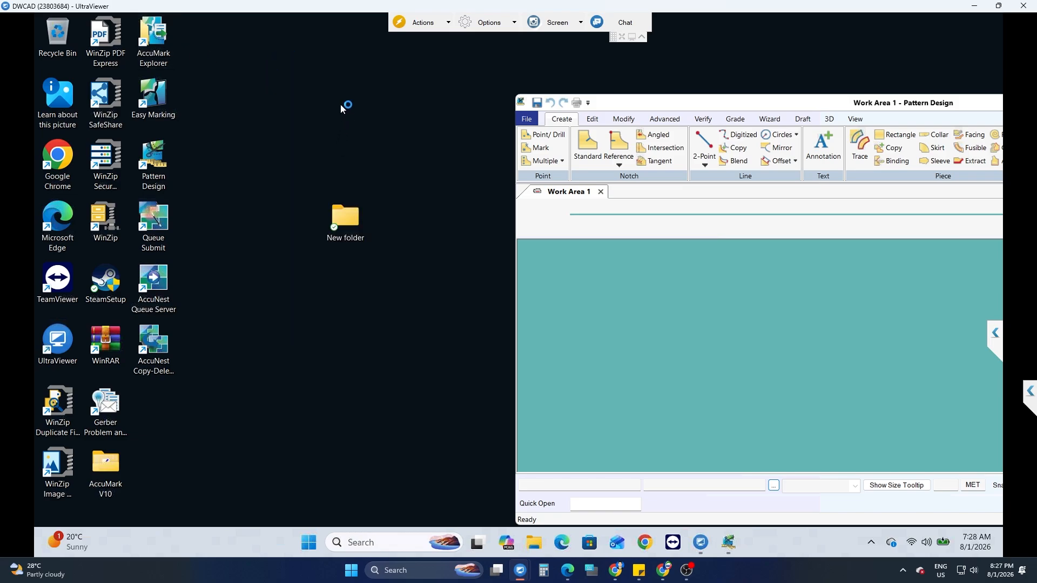
{"action": "right_click", "coordinate": [333, 72]}
{"action": "left_click", "coordinate": [377, 164]}
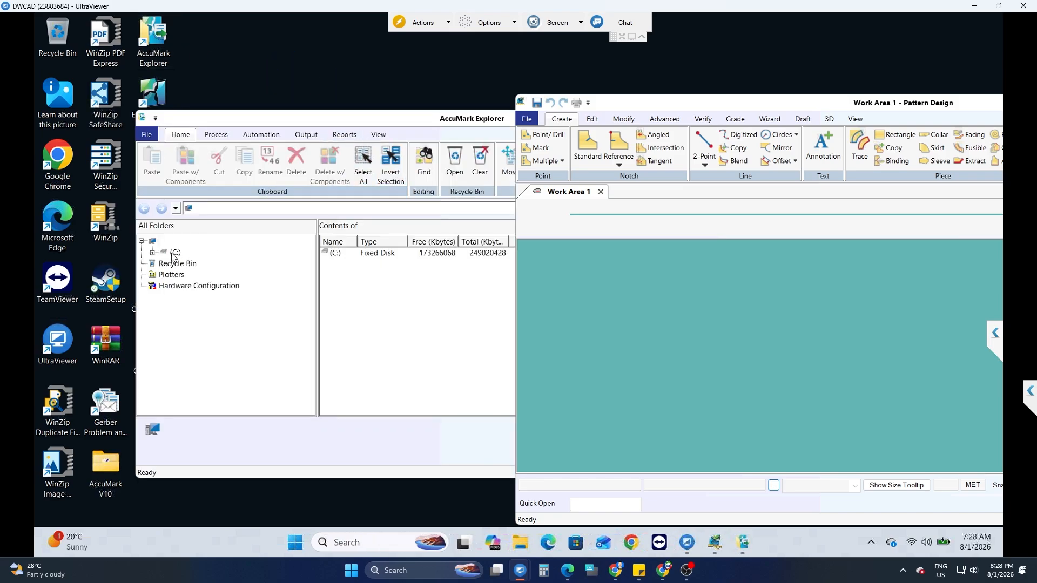
{"action": "left_click", "coordinate": [216, 135]}
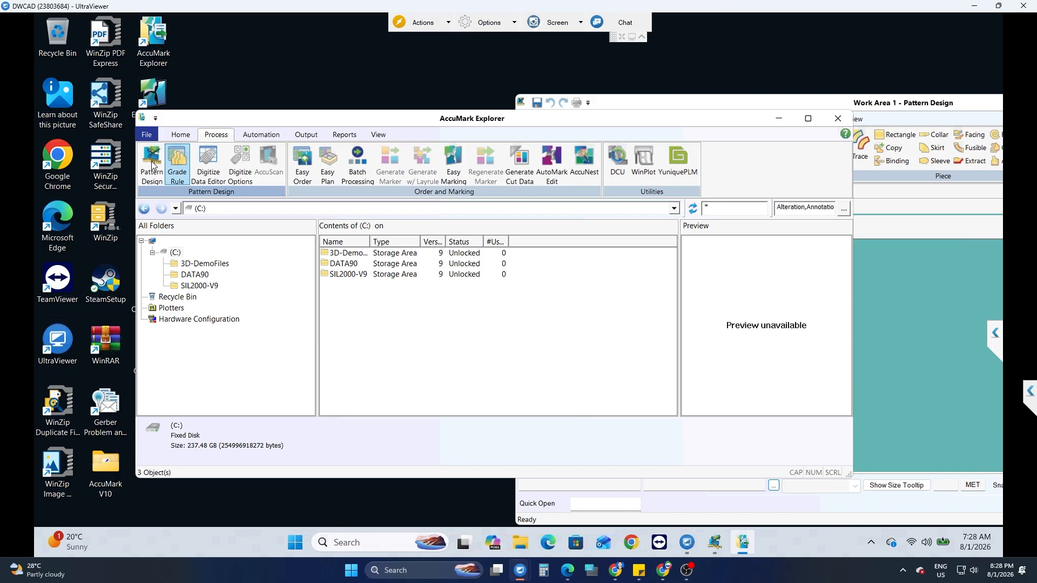
{"action": "left_click", "coordinate": [152, 162]}
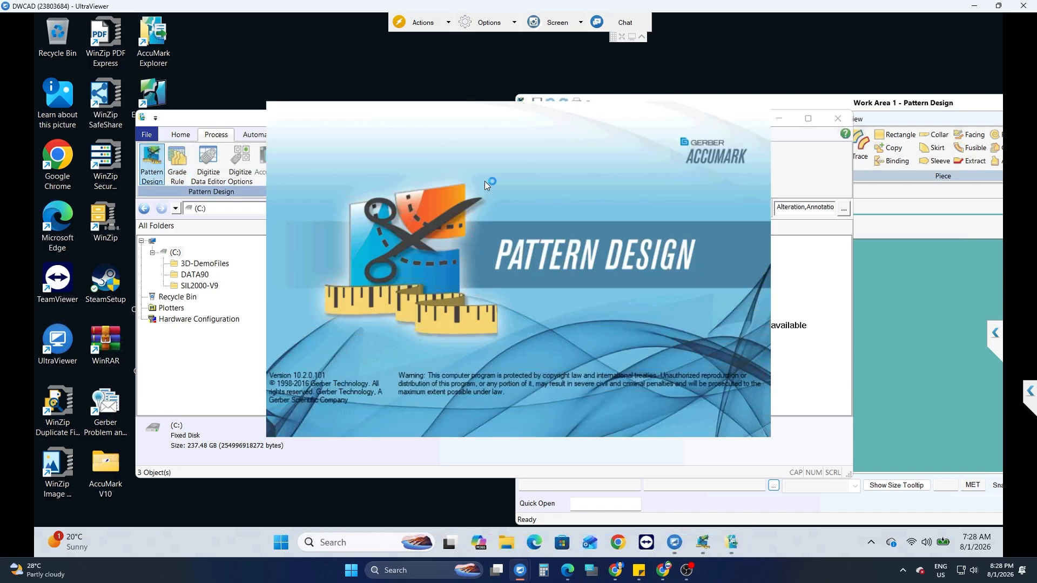
Move AccuMark Explorer aside, refresh the desktop, and close both the newly launched Pattern Design window and AccuMark Explorer.
{"action": "right_click", "coordinate": [284, 43]}
{"action": "left_click", "coordinate": [336, 142]}
{"action": "left_click_drag", "start_coordinate": [226, 120], "coordinate": [294, 121]}
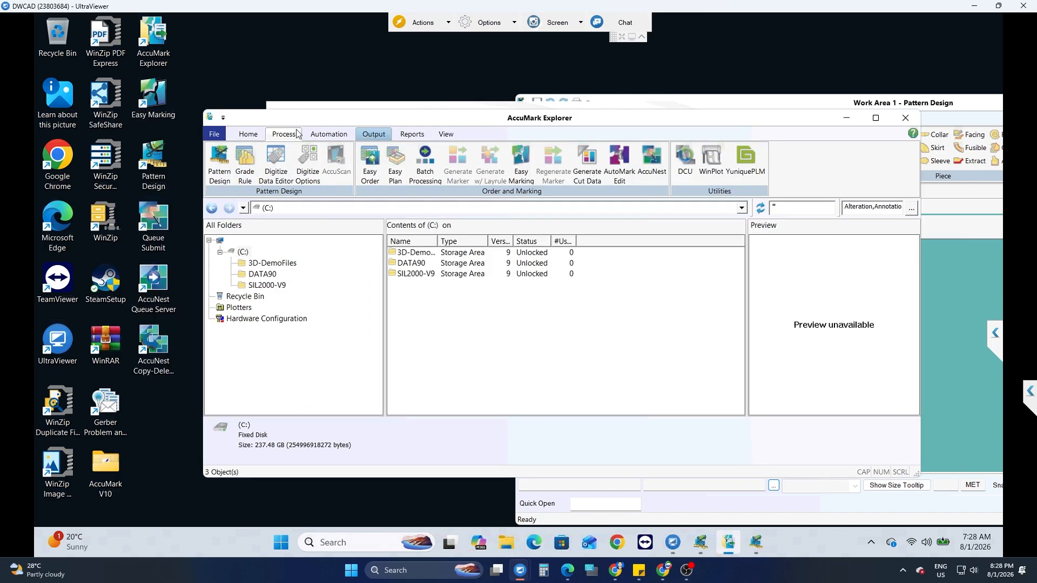
{"action": "right_click", "coordinate": [278, 54]}
{"action": "left_click", "coordinate": [328, 139]}
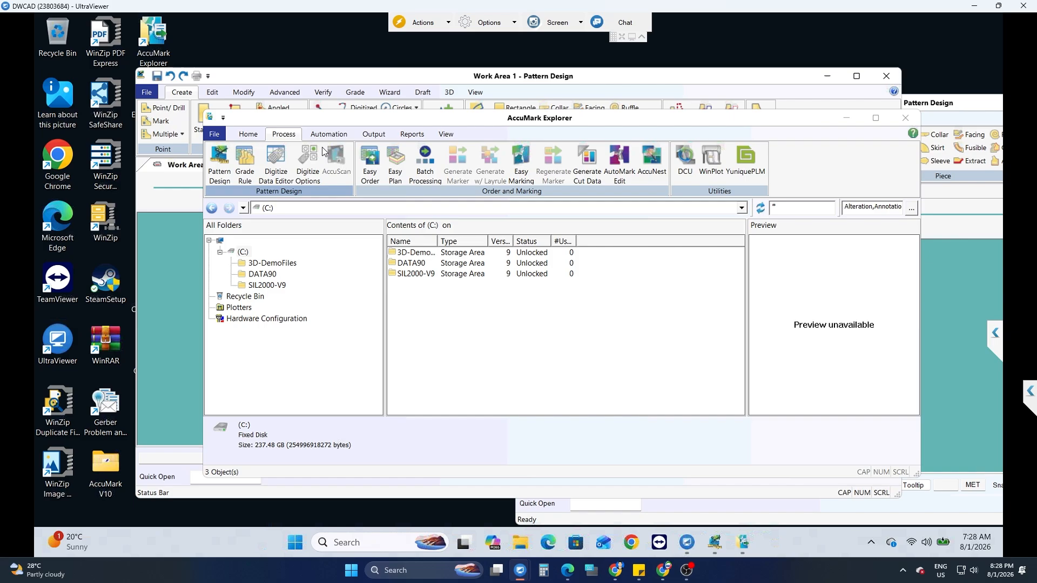
{"action": "left_click", "coordinate": [886, 76]}
{"action": "left_click", "coordinate": [905, 118]}
Bring the remaining Pattern Design window fully into view and maximize it.
{"action": "left_click_drag", "start_coordinate": [759, 102], "coordinate": [671, 98]}
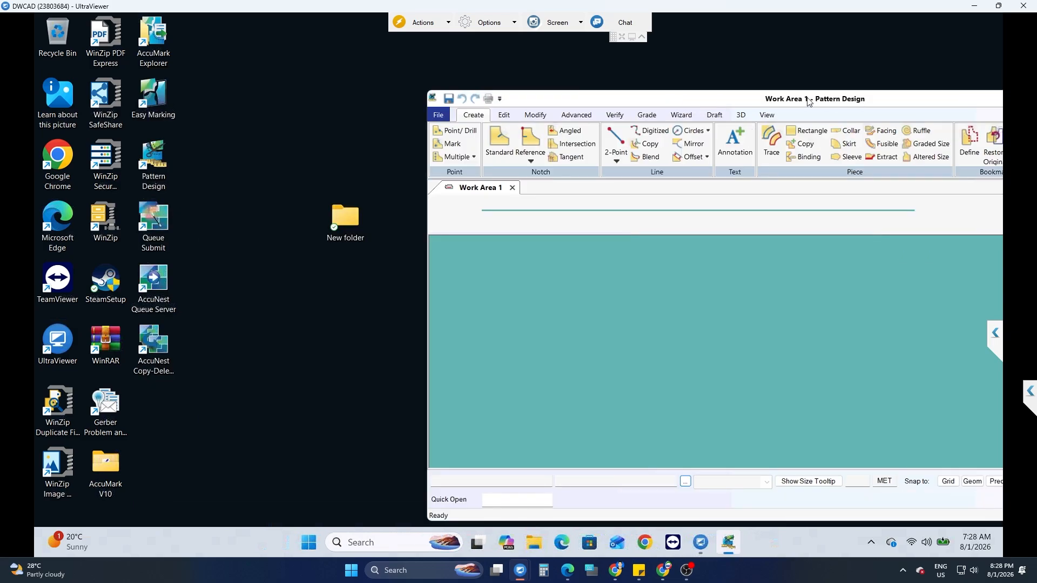
{"action": "left_click_drag", "start_coordinate": [809, 99], "coordinate": [632, 99]}
{"action": "left_click", "coordinate": [972, 99]}
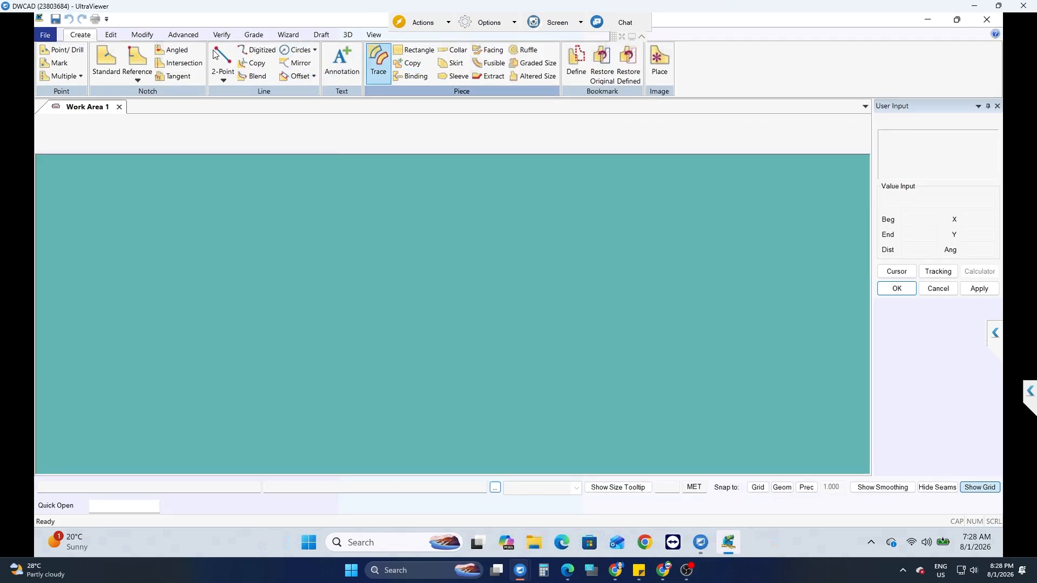
Draw a rectangular piece near the middle of Work Area 1 and end the Rectangle command.
{"action": "left_click", "coordinate": [373, 35]}
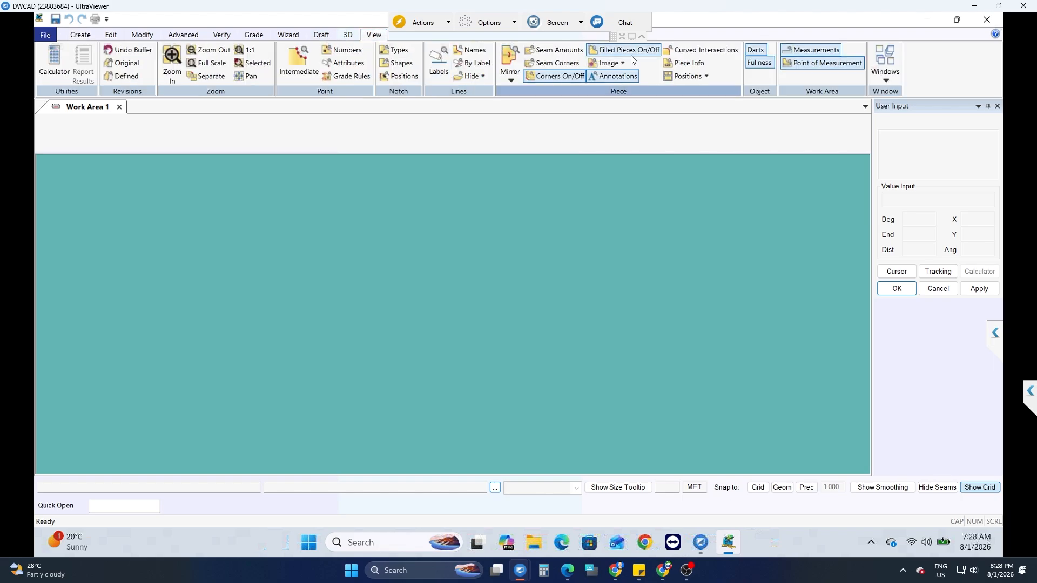
{"action": "left_click", "coordinate": [80, 35]}
{"action": "left_click", "coordinate": [414, 50]}
{"action": "left_click", "coordinate": [379, 243]}
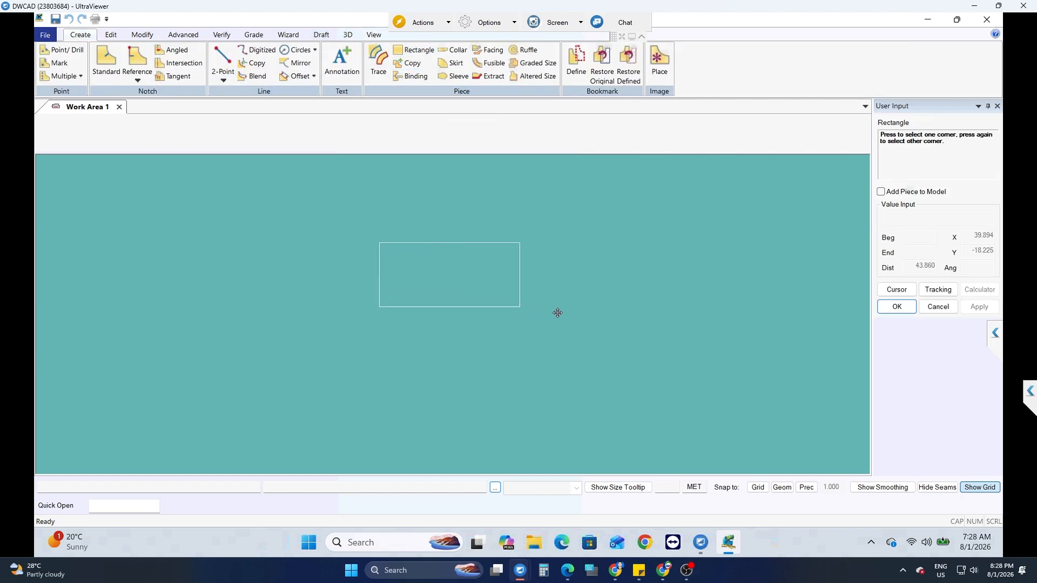
{"action": "left_click", "coordinate": [558, 315]}
{"action": "right_click", "coordinate": [382, 229]}
{"action": "left_click", "coordinate": [382, 232]}
{"action": "right_click", "coordinate": [427, 207]}
{"action": "left_click", "coordinate": [426, 208]}
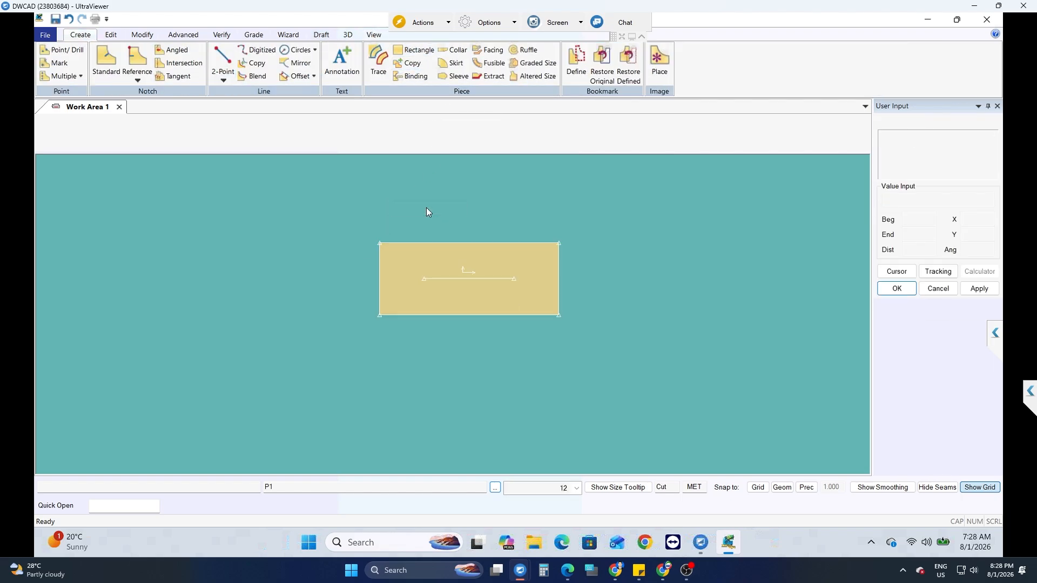
Turn off the filled display of pieces, start and leave the Save command, and minimize Pattern Design.
{"action": "left_click", "coordinate": [374, 34]}
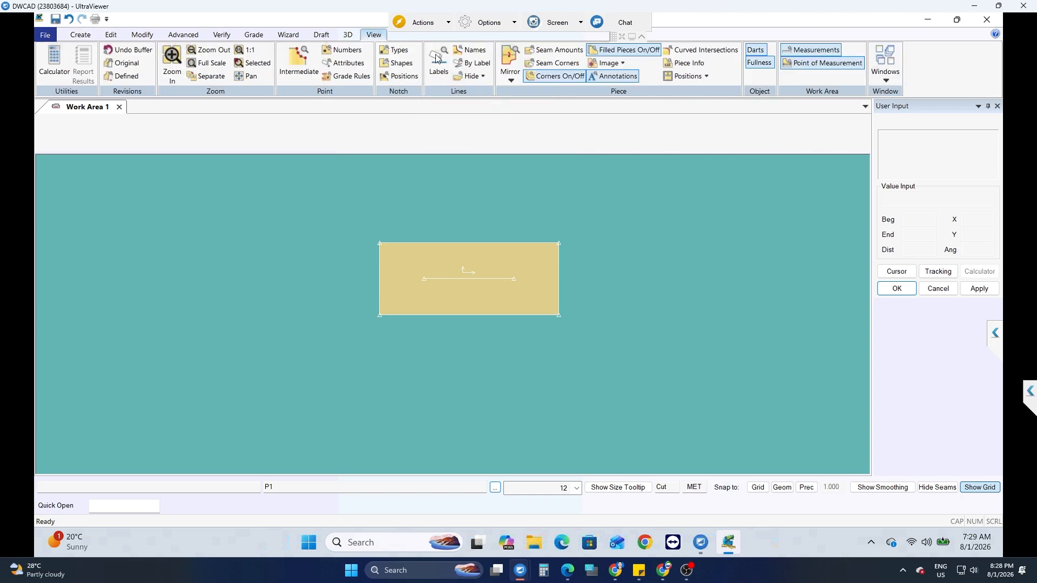
{"action": "left_click", "coordinate": [622, 50]}
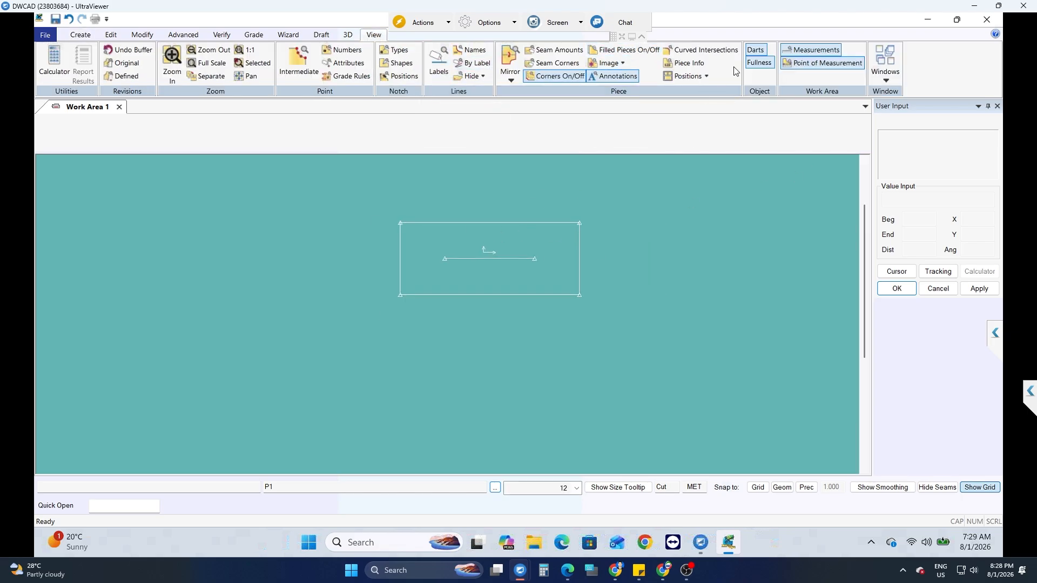
{"action": "left_click", "coordinate": [56, 19]}
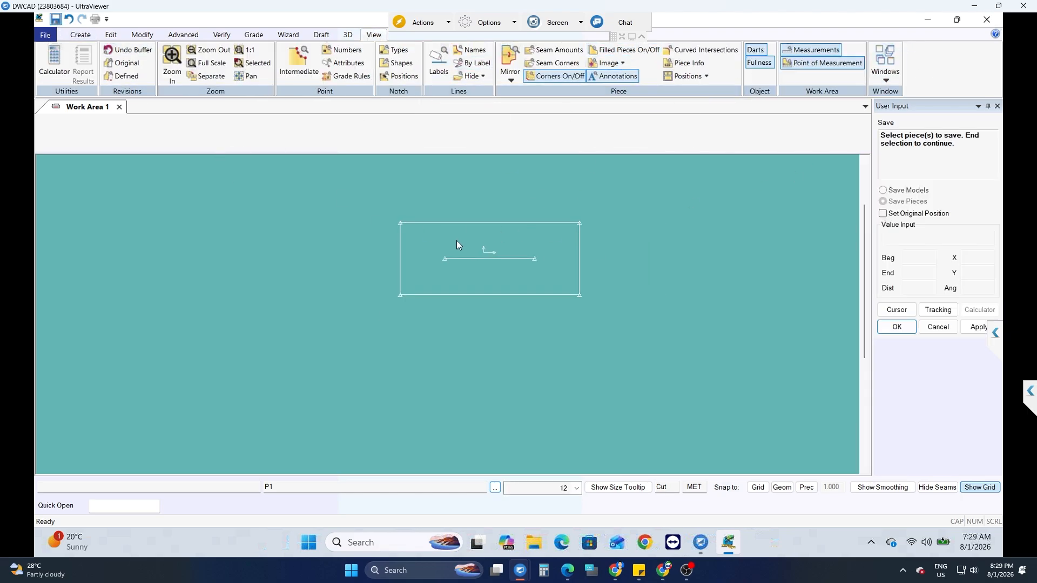
{"action": "right_click", "coordinate": [611, 203]}
{"action": "left_click", "coordinate": [611, 203]}
{"action": "left_click", "coordinate": [923, 19]}
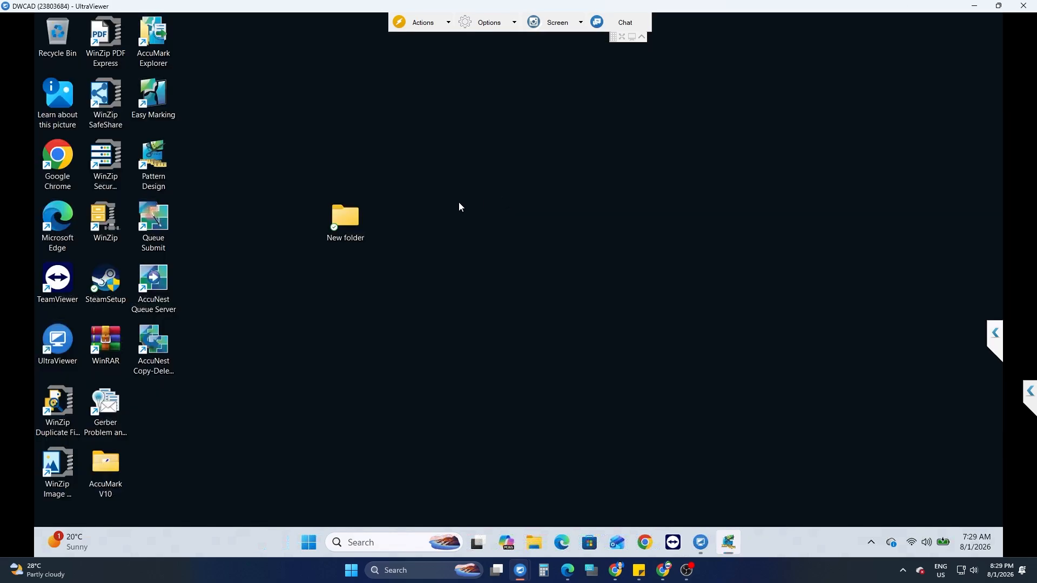
Switch to Google Chrome, search Google for cadptn and open the cadptn.com website.
{"action": "double_click", "coordinate": [64, 158]}
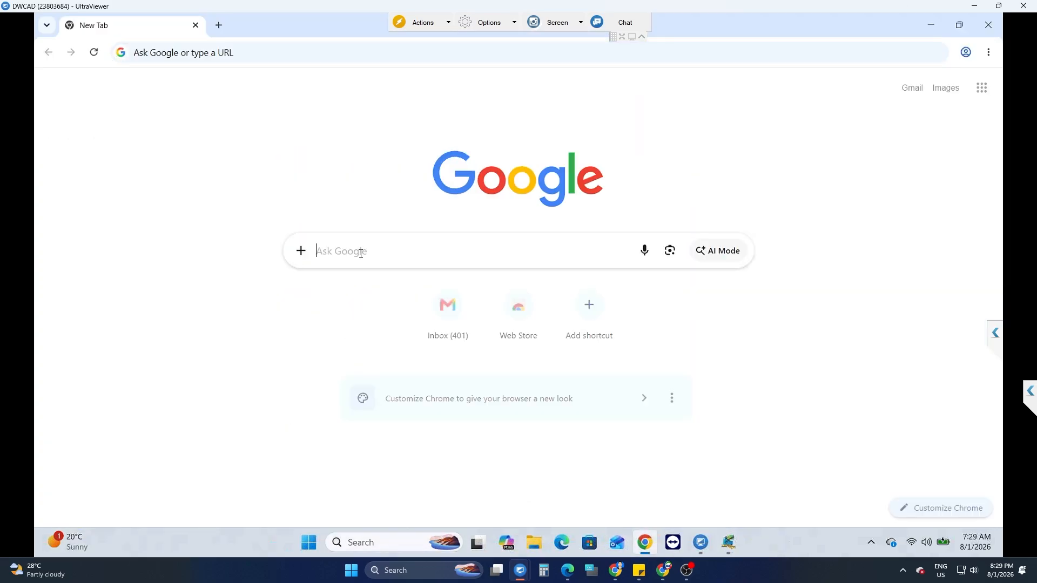
{"action": "left_click", "coordinate": [363, 251]}
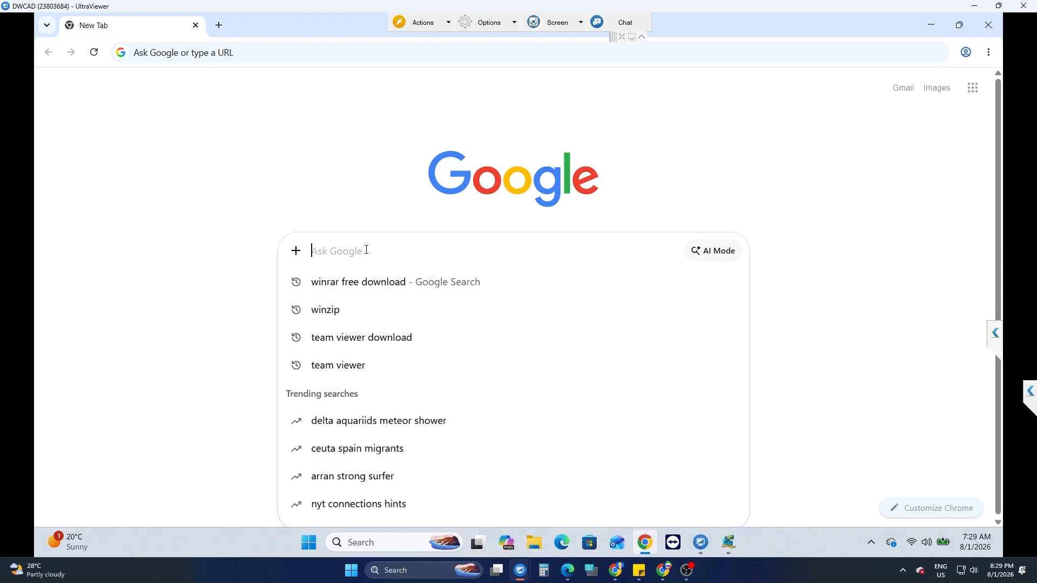
{"action": "type", "text": "cadptn"}
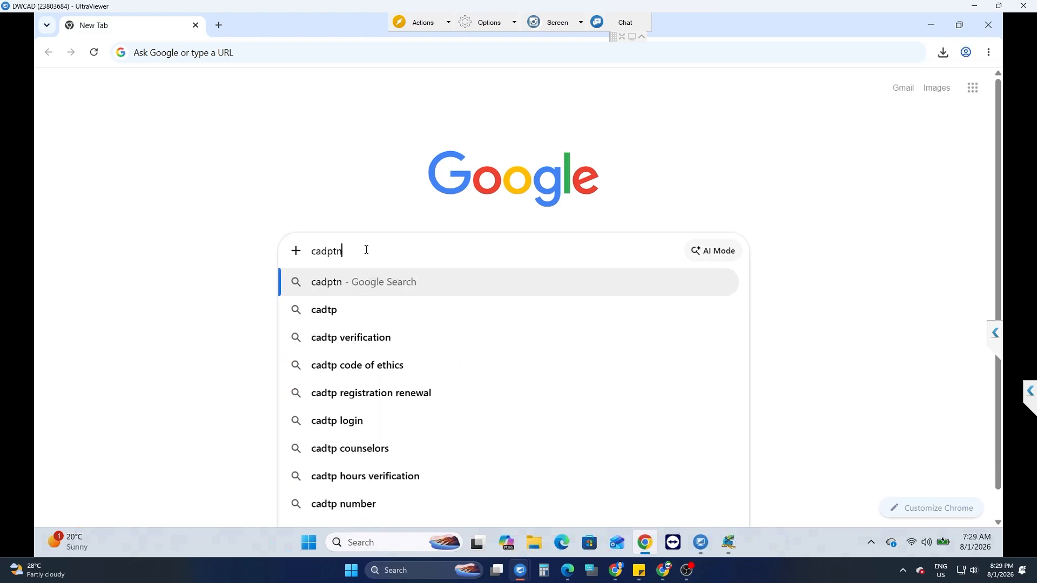
{"action": "key", "text": "Return"}
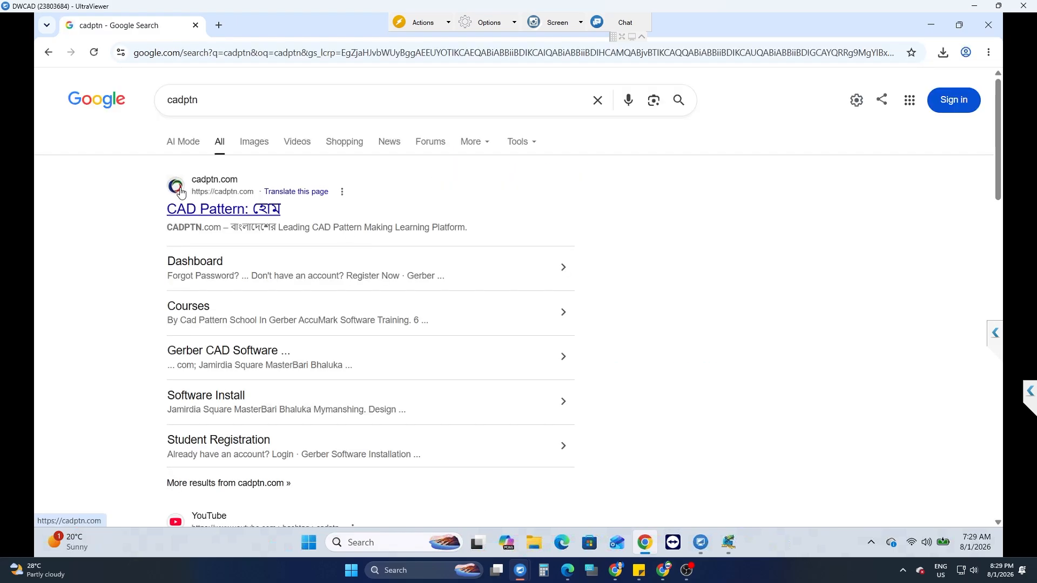
{"action": "left_click", "coordinate": [180, 190]}
Translate the CADPTN site into English and open its student registration form from the course sign-in page.
{"action": "scroll", "coordinate": [676, 128], "scroll_direction": "down", "scroll_amount": 20}
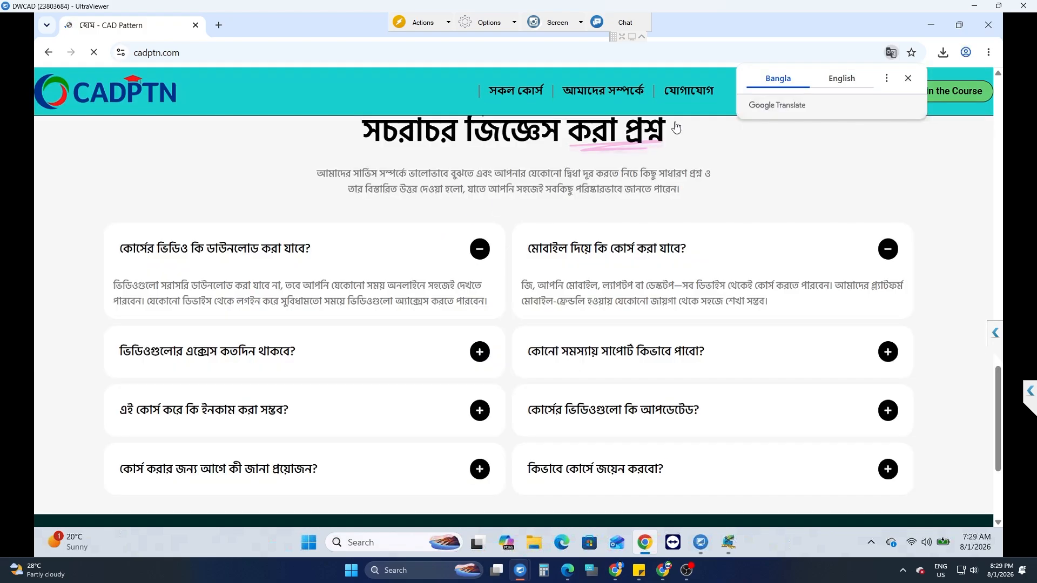
{"action": "left_click", "coordinate": [849, 79]}
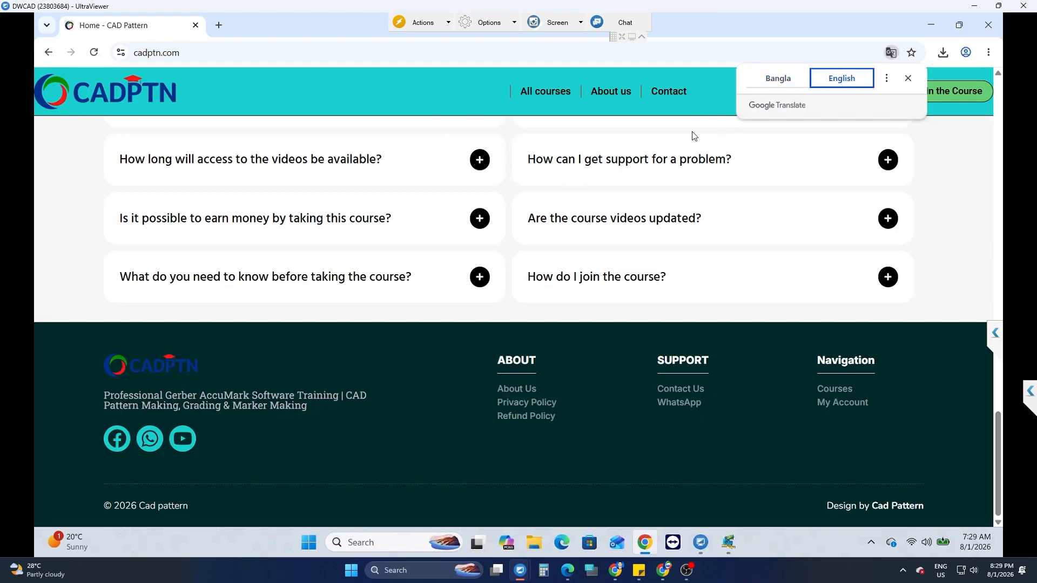
{"action": "scroll", "coordinate": [652, 280], "scroll_direction": "up", "scroll_amount": 20}
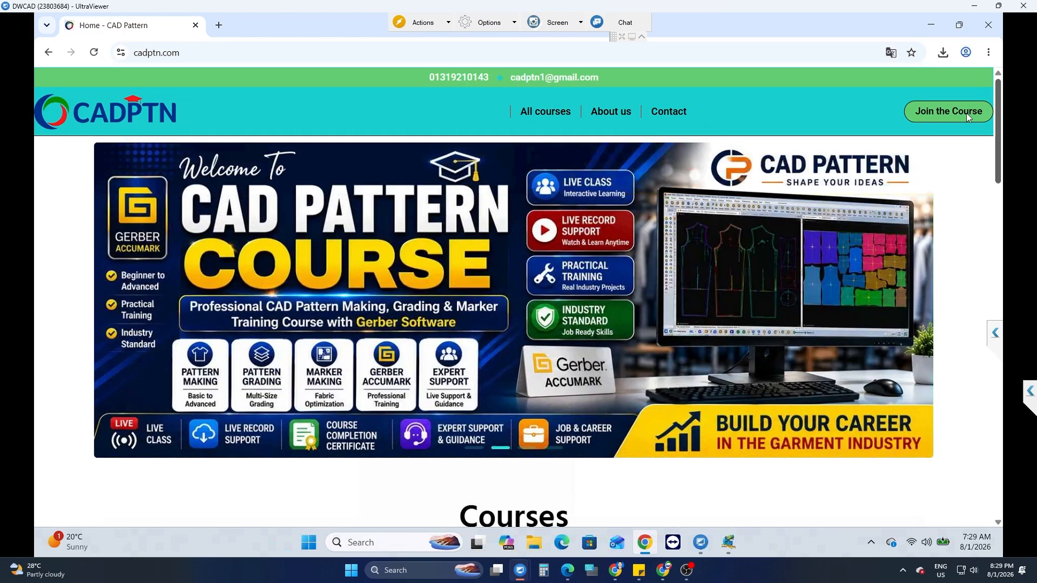
{"action": "left_click", "coordinate": [951, 118]}
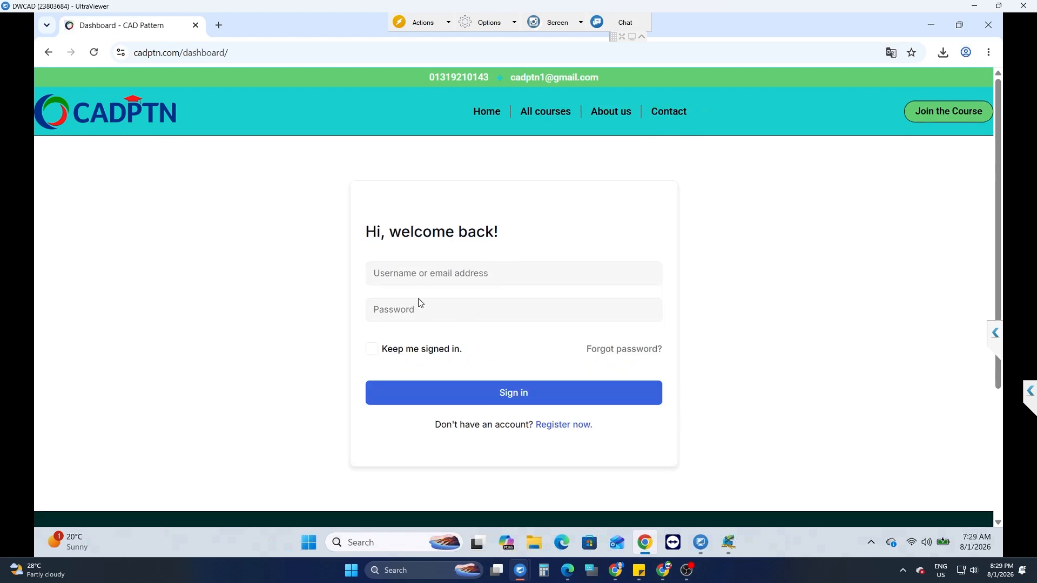
{"action": "left_click", "coordinate": [562, 426]}
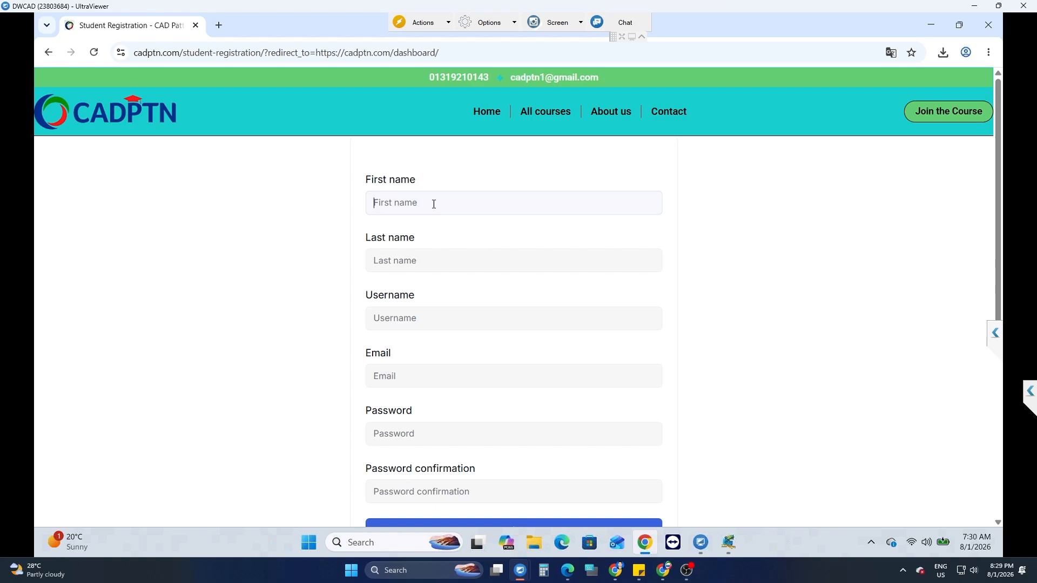
Write the note "pls write you detals" in the first name field of the registration form.
{"action": "left_click", "coordinate": [433, 203]}
{"action": "type", "text": "p"}
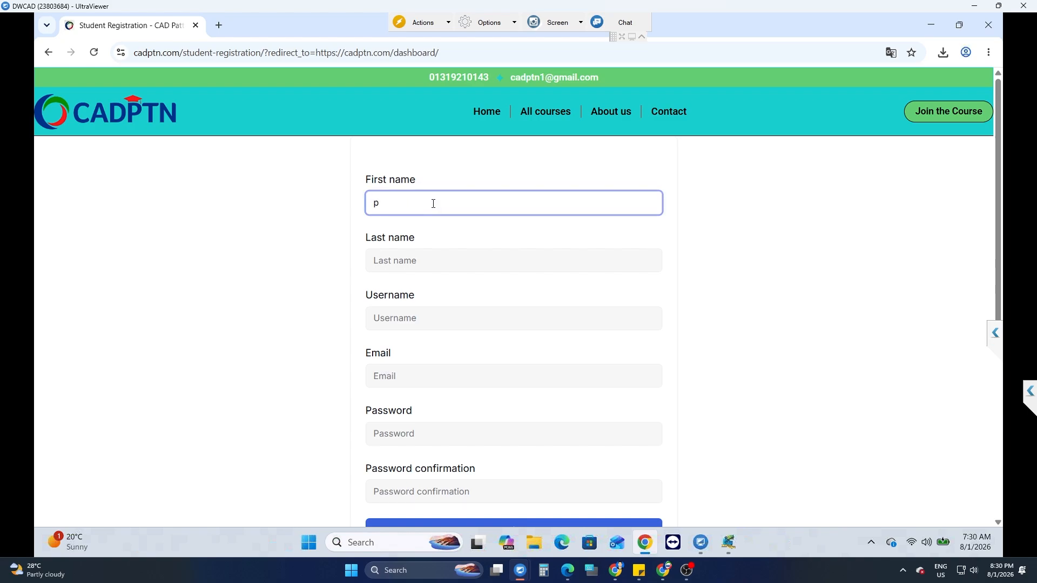
{"action": "type", "text": "ls write you detals"}
{"action": "right_click", "coordinate": [451, 204]}
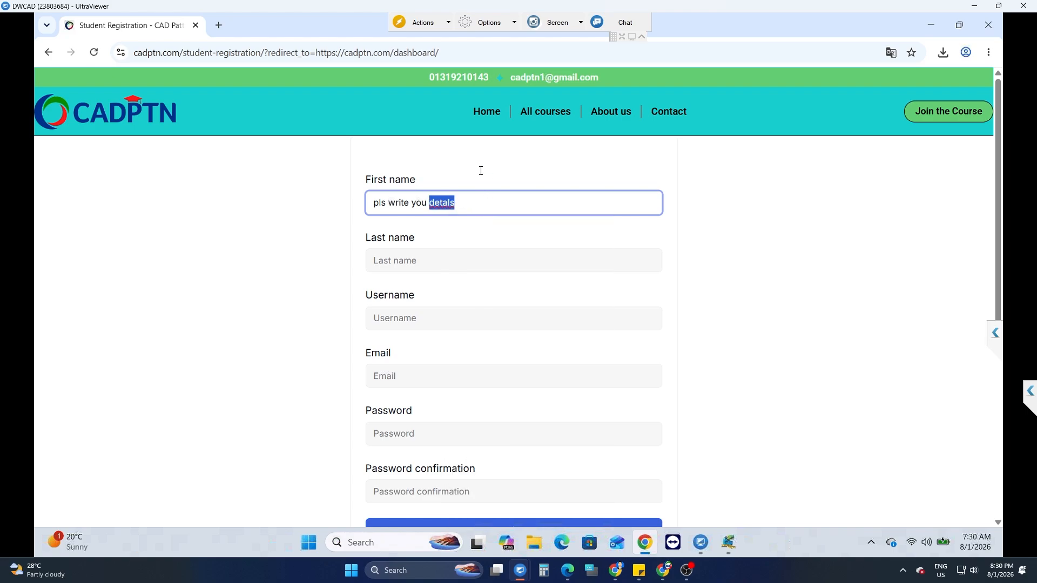
Replace the first name field's text with the student's first name, enter the last name and move on to the username.
{"action": "key", "text": "ctrl+a"}
{"action": "type", "text": "Derr"}
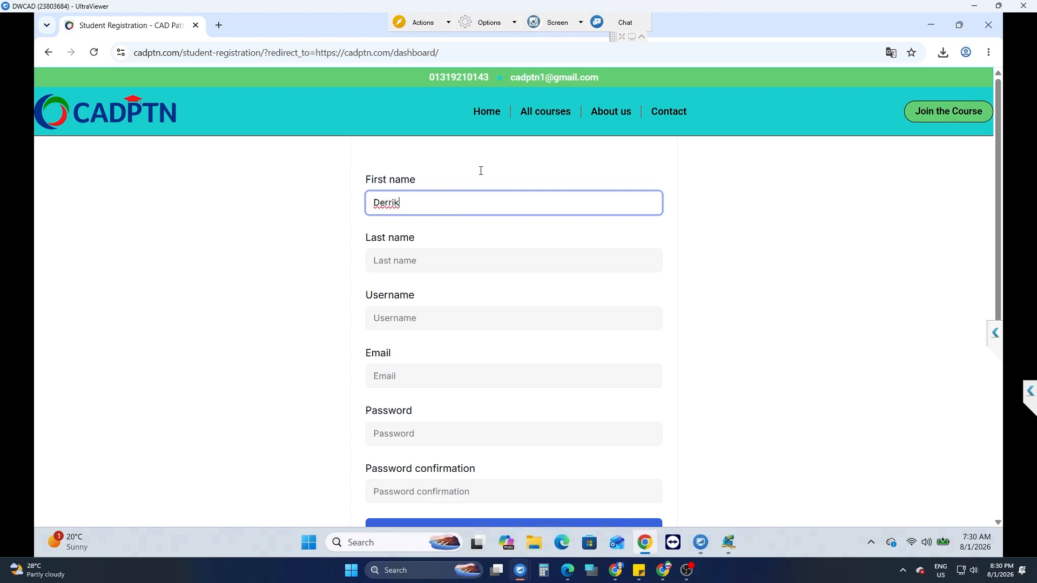
{"action": "key", "text": "Tab"}
{"action": "type", "text": "W"}
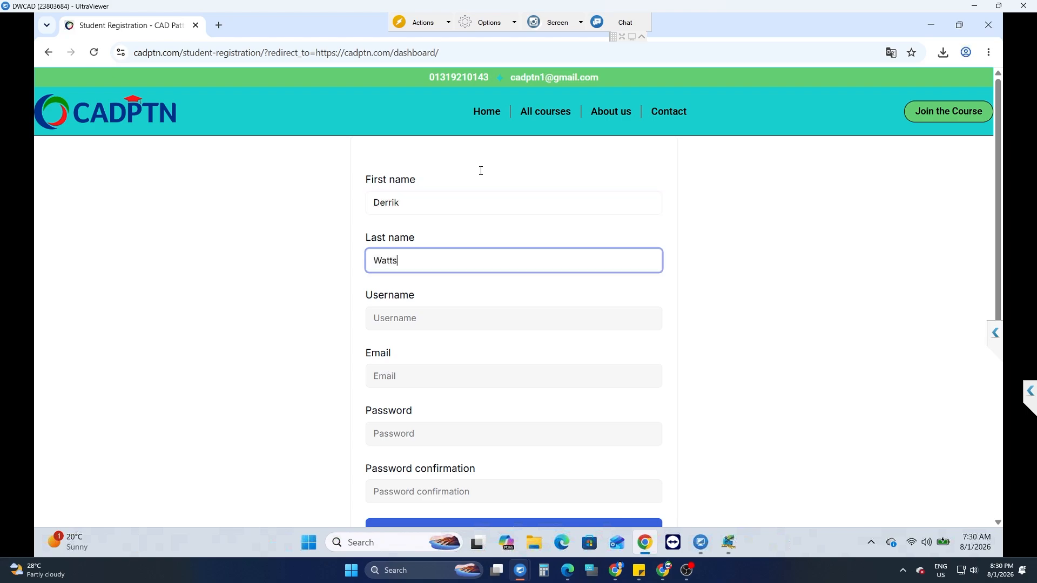
{"action": "key", "text": "Return"}
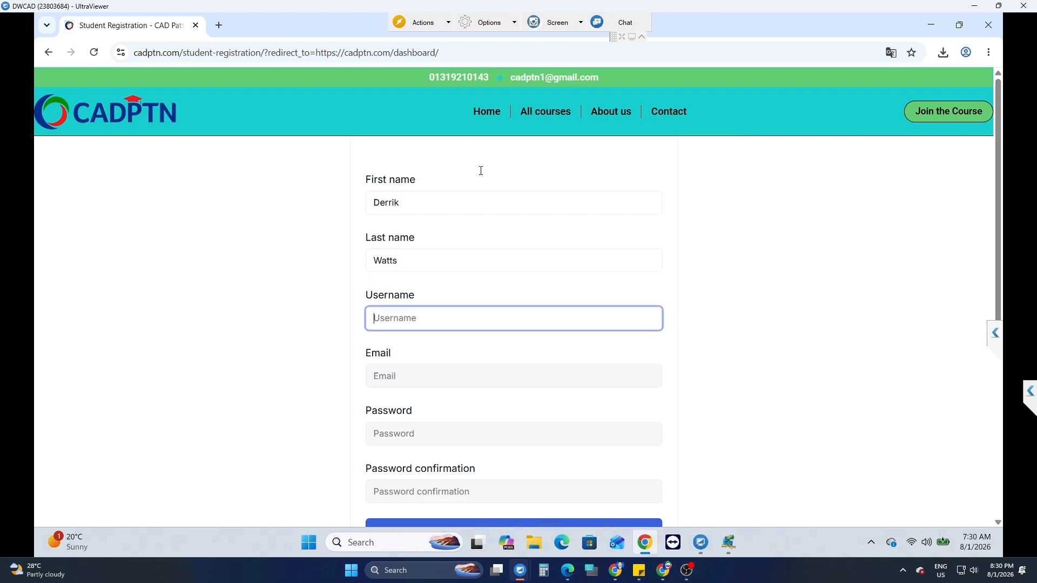
Enter the username, e-mail address and matching account passwords in the registration form, and submit the registration.
{"action": "type", "text": "dwcad"}
{"action": "key", "text": "Tab"}
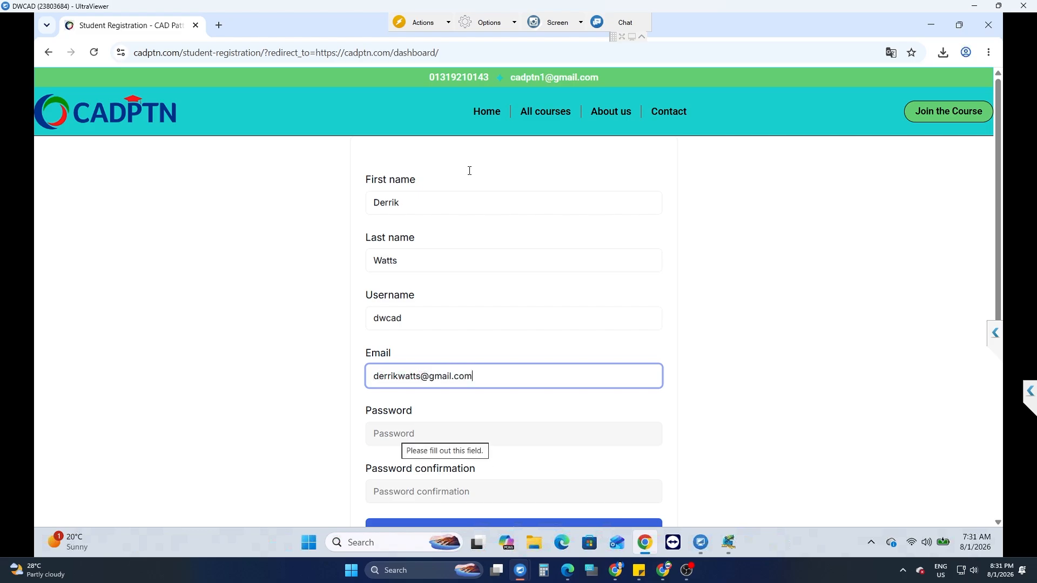
{"action": "key", "text": "Tab"}
{"action": "type", "text": "•"}
{"action": "scroll", "coordinate": [469, 171], "scroll_direction": "down", "scroll_amount": 2}
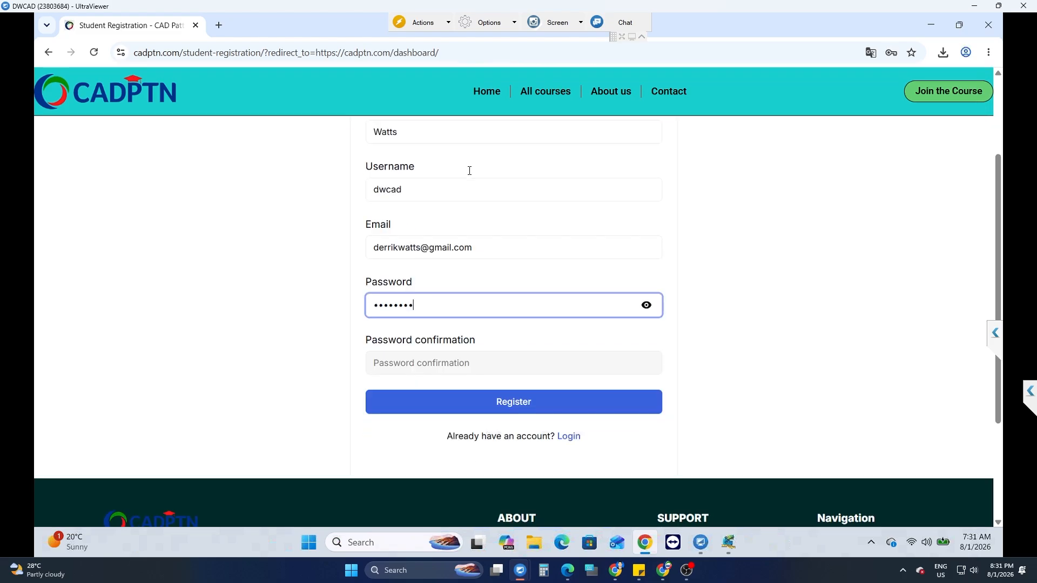
{"action": "key", "text": "Tab"}
{"action": "type", "text": "••"}
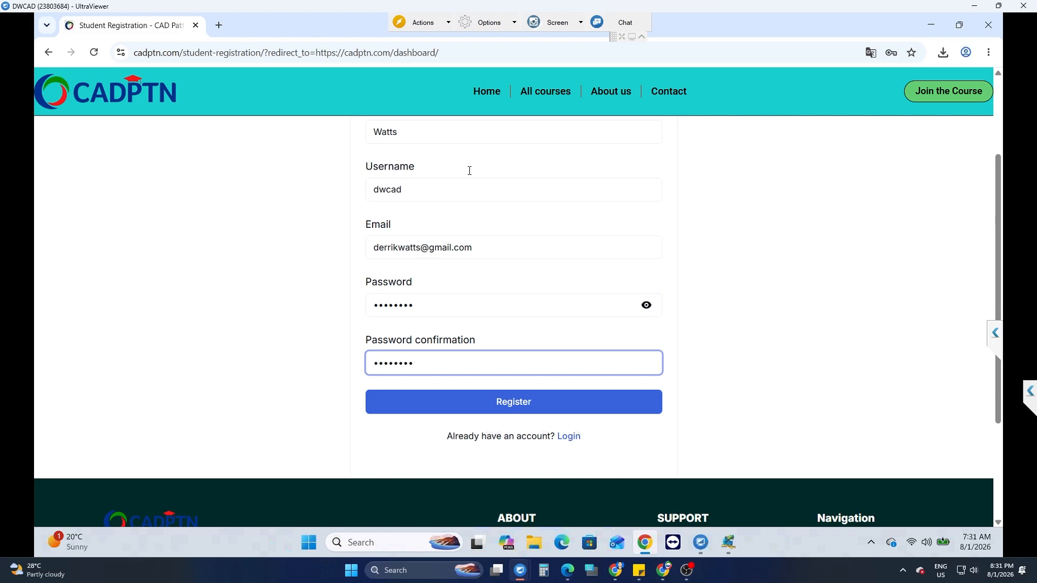
{"action": "key", "text": "Return"}
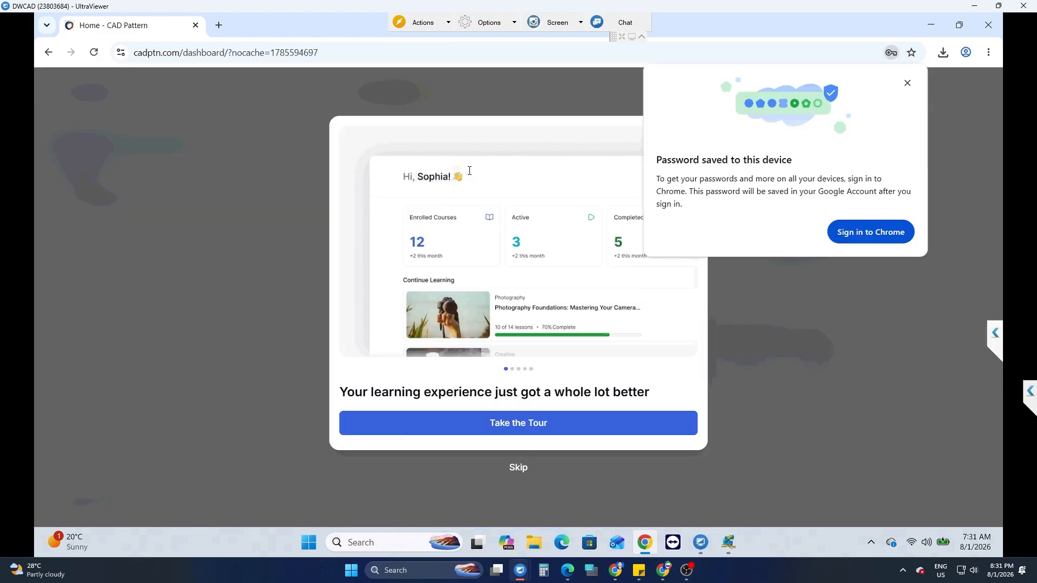
Go through the new dashboard's welcome tour and open the site's course catalogue.
{"action": "left_click", "coordinate": [534, 427]}
{"action": "left_click", "coordinate": [546, 426]}
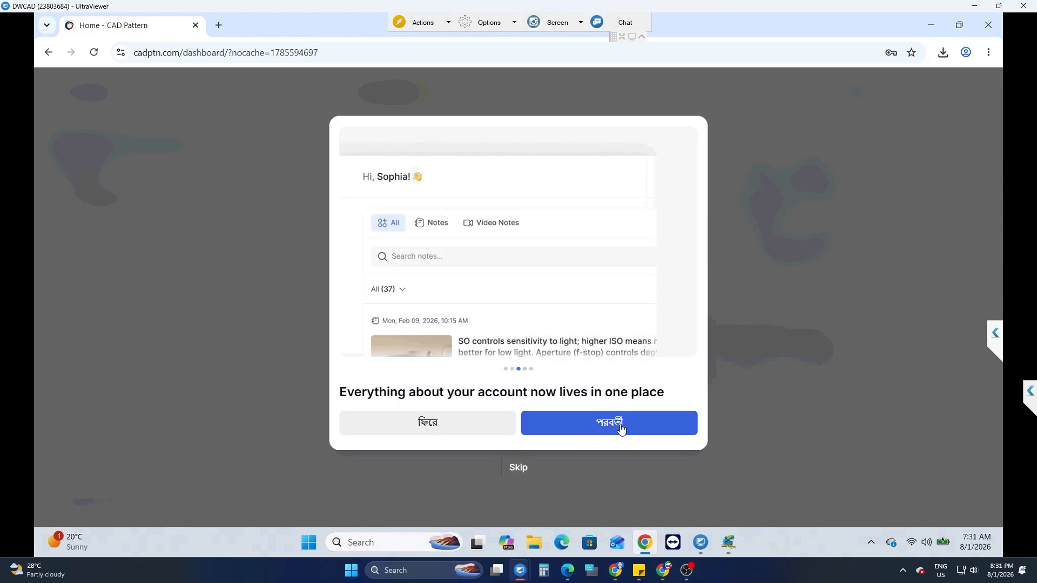
{"action": "left_click", "coordinate": [616, 428]}
{"action": "left_click", "coordinate": [540, 430]}
{"action": "left_click", "coordinate": [382, 266]}
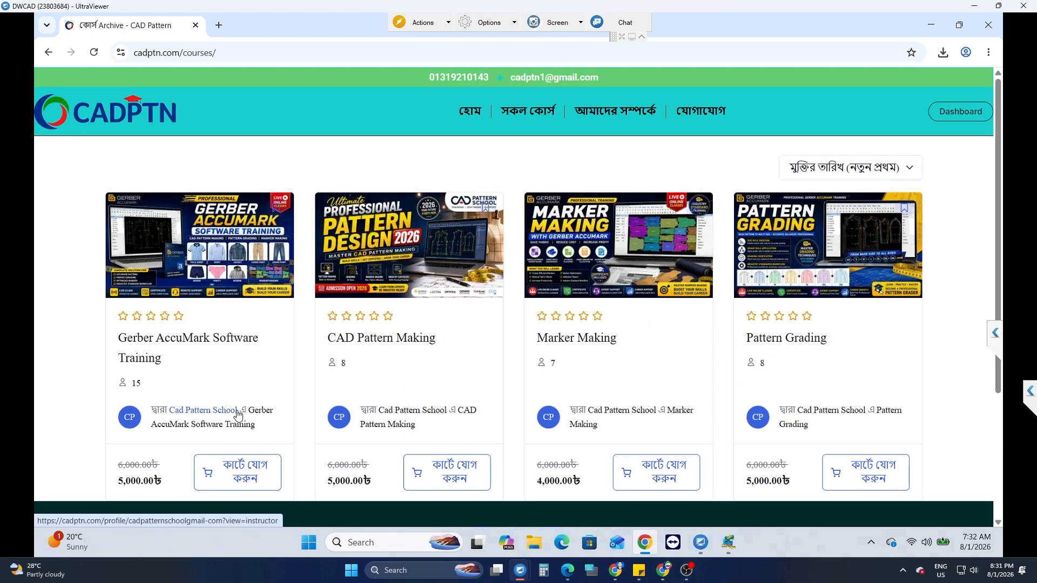
Add Gerber AccuMark Software Training, CAD Pattern Making, Marker Making and Pattern Grading to the cart and proceed to checkout.
{"action": "left_click", "coordinate": [237, 473]}
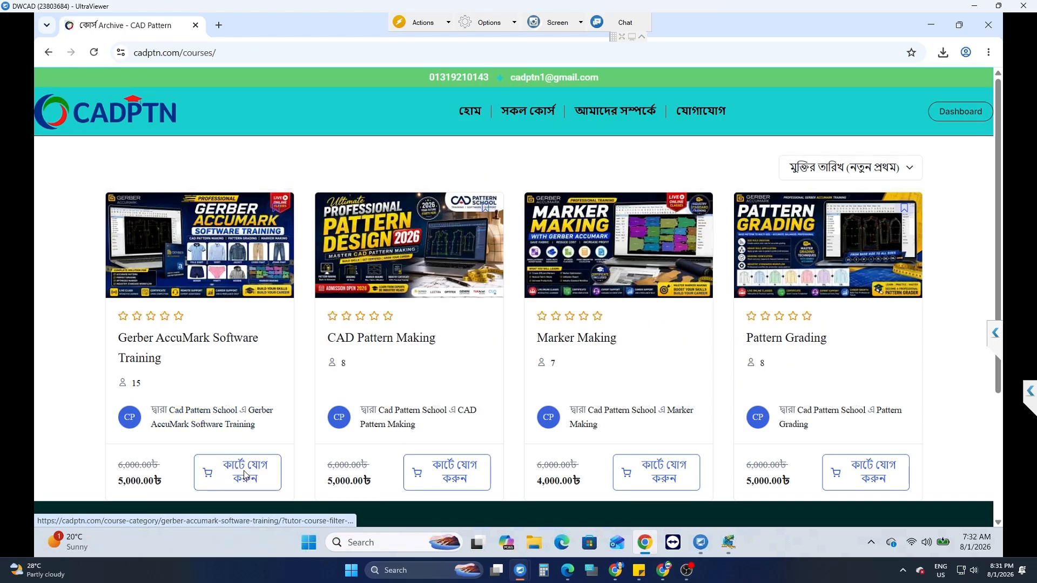
{"action": "left_click", "coordinate": [418, 475]}
{"action": "left_click", "coordinate": [626, 474]}
{"action": "left_click", "coordinate": [842, 473]}
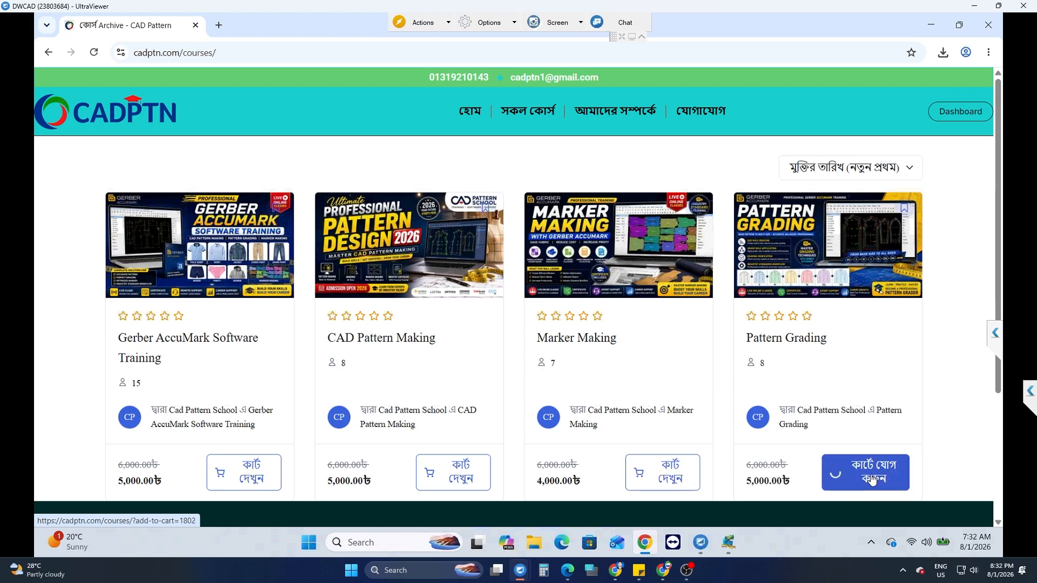
{"action": "left_click", "coordinate": [872, 478]}
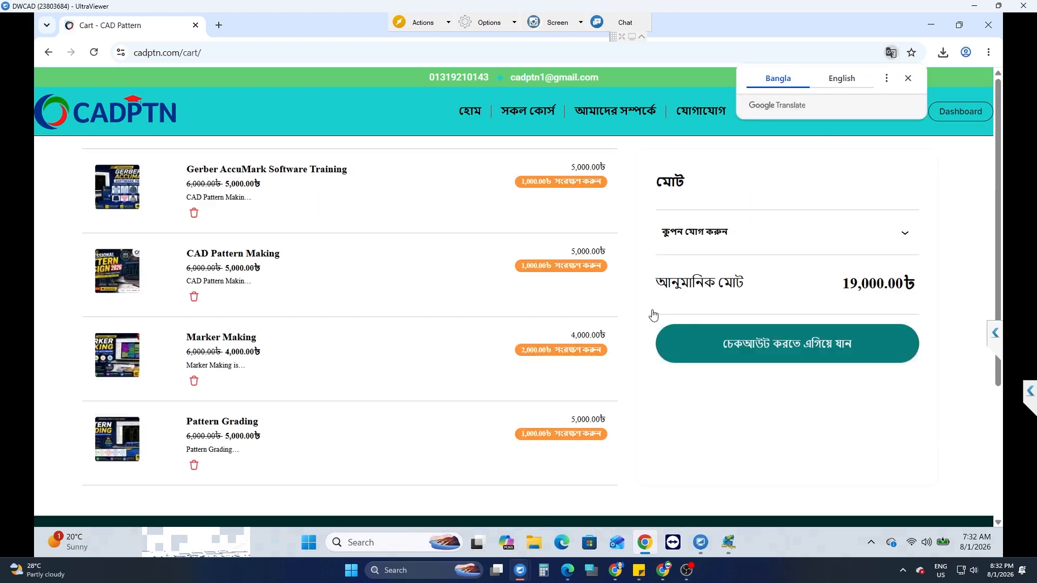
{"action": "left_click", "coordinate": [805, 352]}
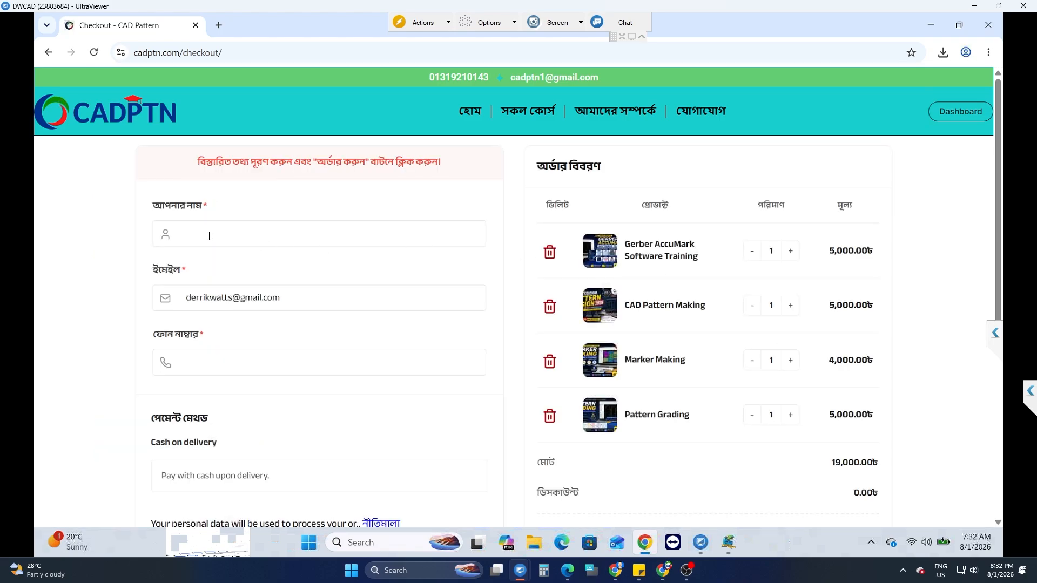
Fill in the customer's name and phone number on the checkout form and place the cash on delivery order.
{"action": "left_click", "coordinate": [189, 231]}
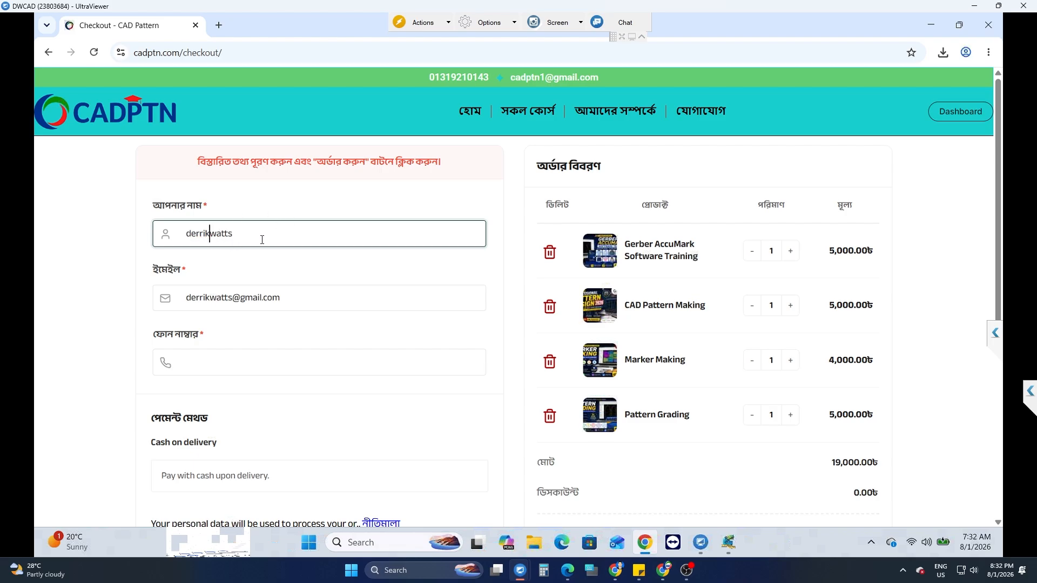
{"action": "left_click", "coordinate": [198, 364]}
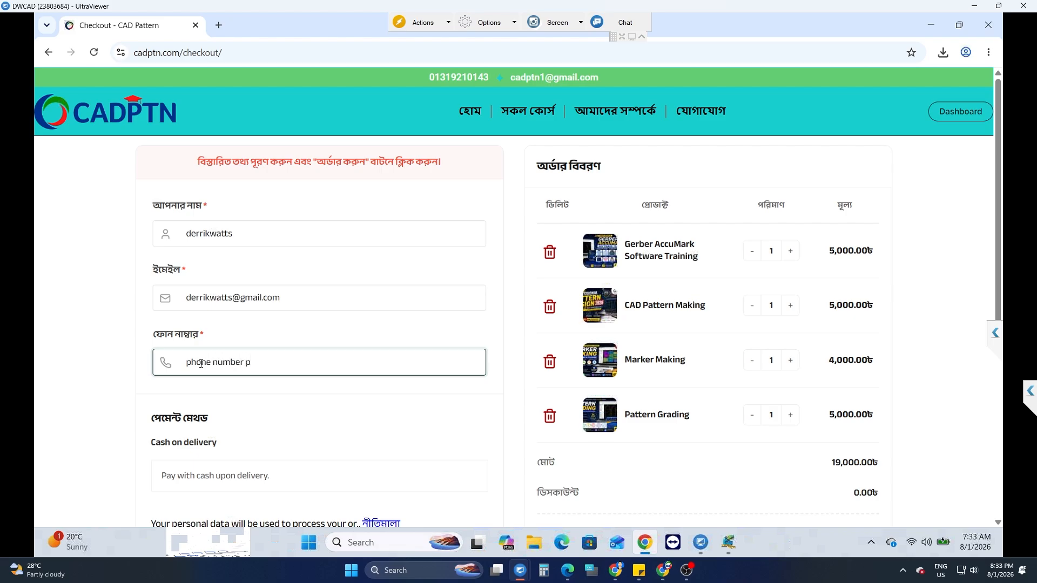
{"action": "key", "text": "ctrl+a"}
{"action": "key", "text": "BackSpace"}
{"action": "scroll", "coordinate": [234, 377], "scroll_direction": "down", "scroll_amount": 5}
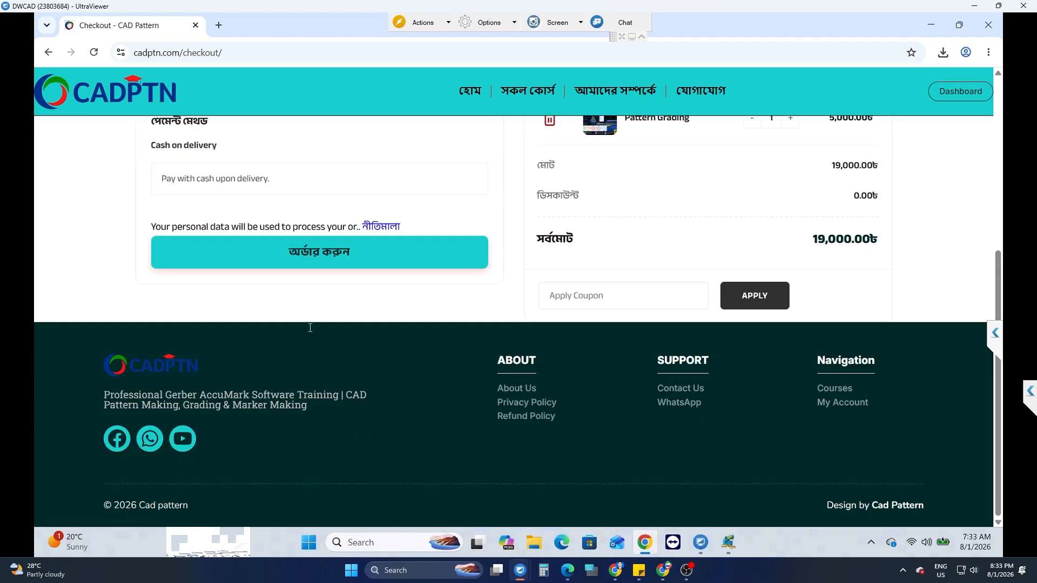
{"action": "left_click", "coordinate": [339, 259]}
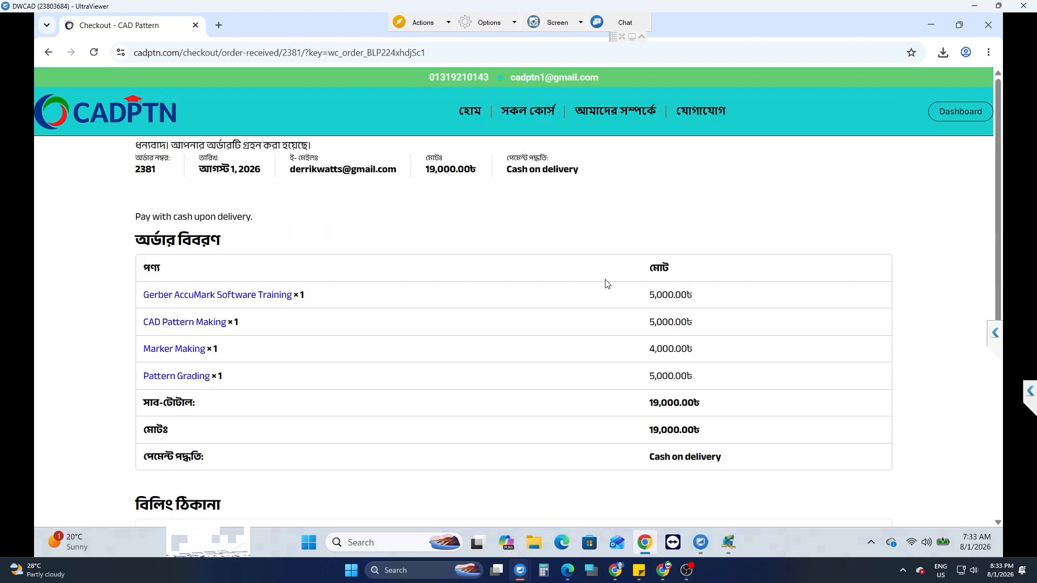
{"action": "scroll", "coordinate": [578, 312], "scroll_direction": "down", "scroll_amount": 7}
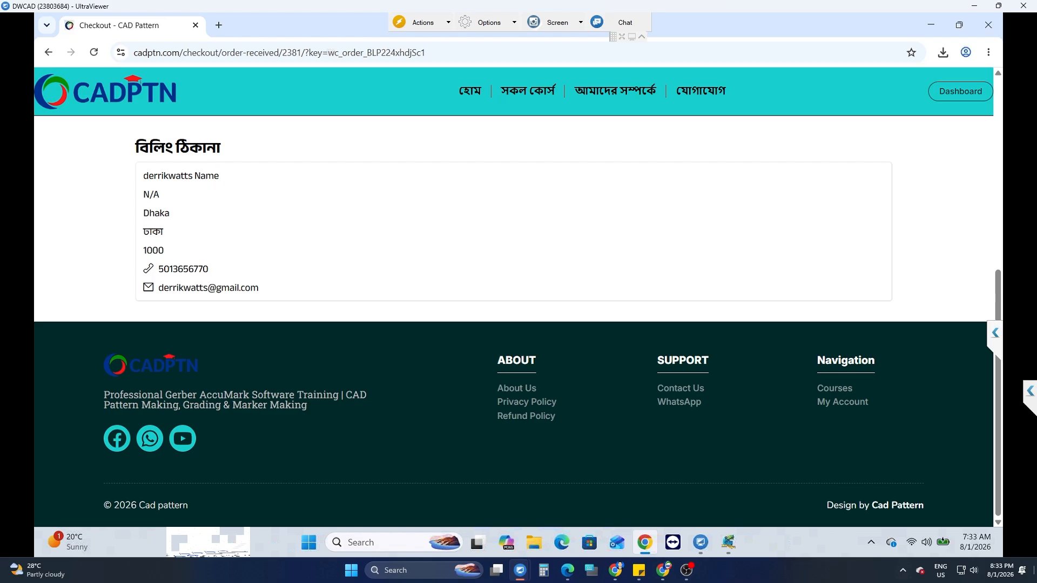
Switch to Google Chrome on the local computer with the Cad Pattern School profile and open cadptn.com in a new tab.
{"action": "key", "text": "super+d"}
{"action": "left_click", "coordinate": [351, 570]}
{"action": "left_click", "coordinate": [277, 412]}
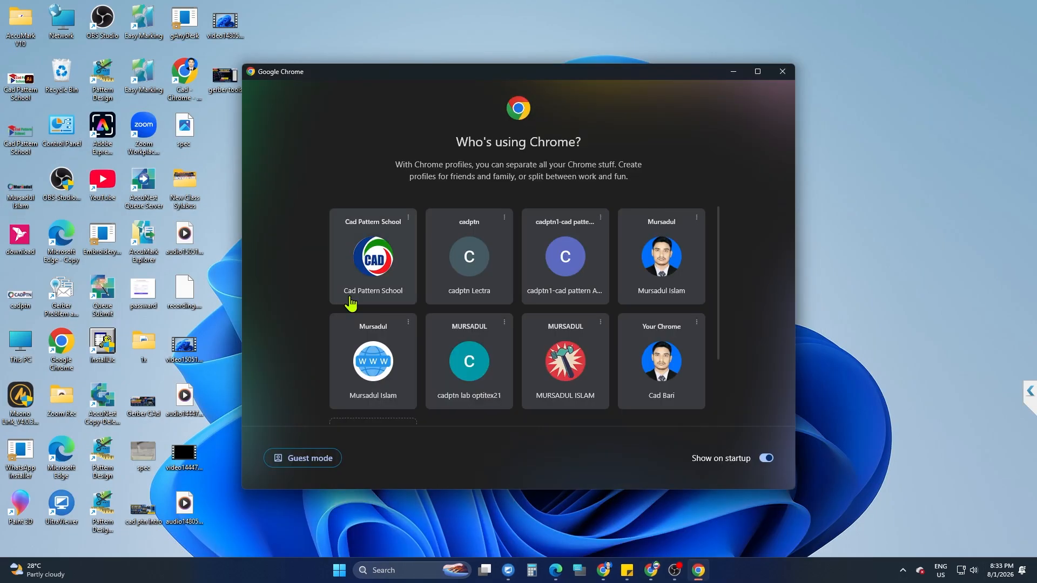
{"action": "left_click", "coordinate": [411, 275]}
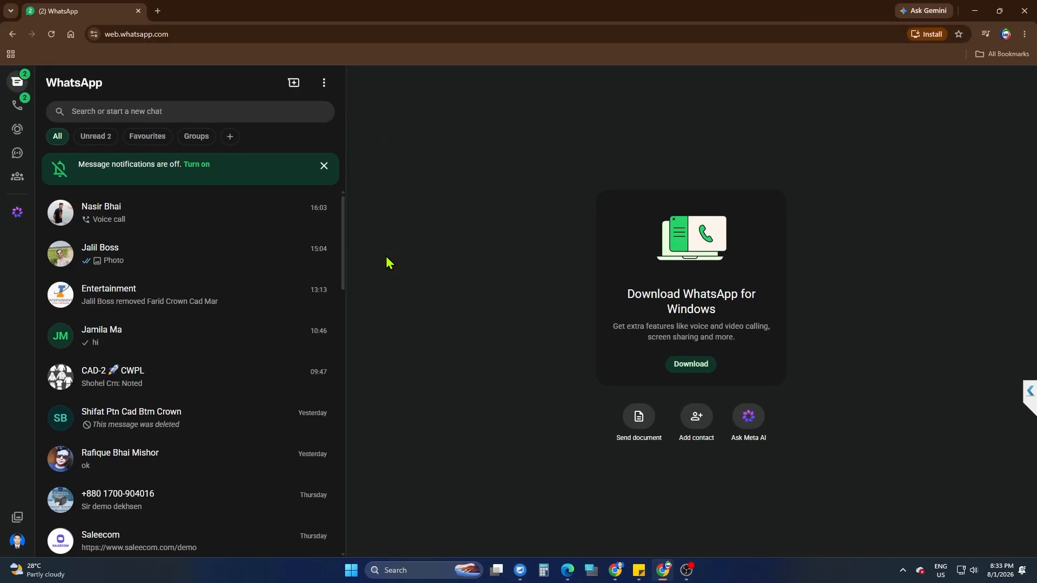
{"action": "key", "text": "ctrl+t"}
{"action": "left_click", "coordinate": [405, 217]}
{"action": "left_click", "coordinate": [382, 270]}
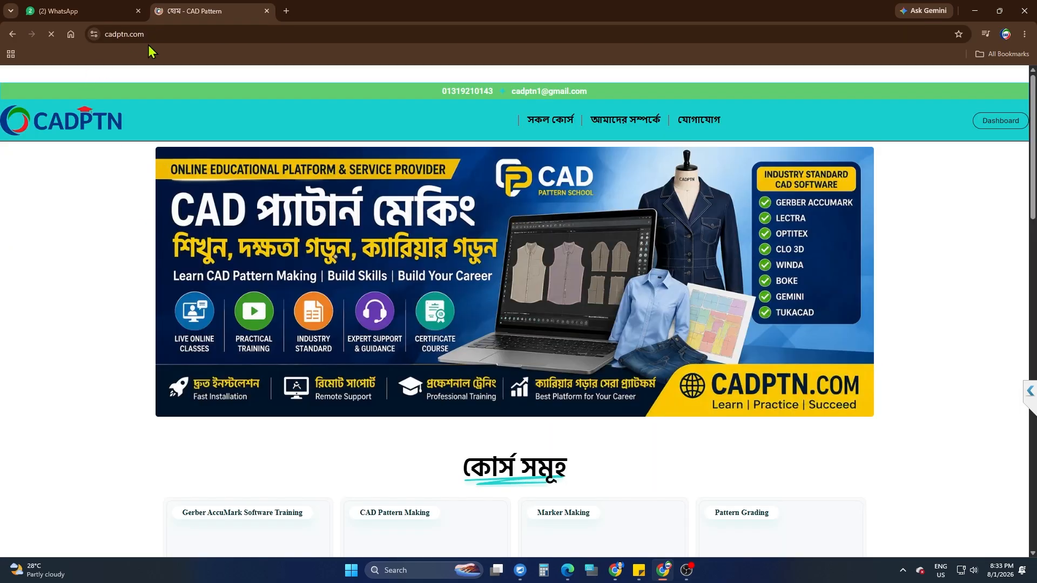
Open the WordPress administration at cadptn.com/wp-admin and go to the WooCommerce orders.
{"action": "left_click", "coordinate": [219, 34]}
{"action": "type", "text": "//cadptn.com/"}
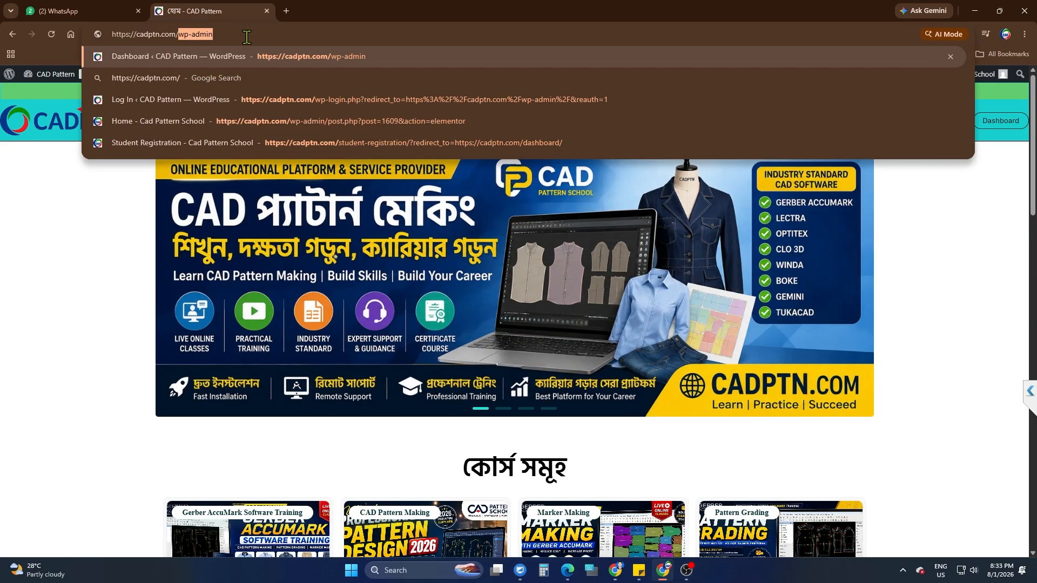
{"action": "key", "text": "Return"}
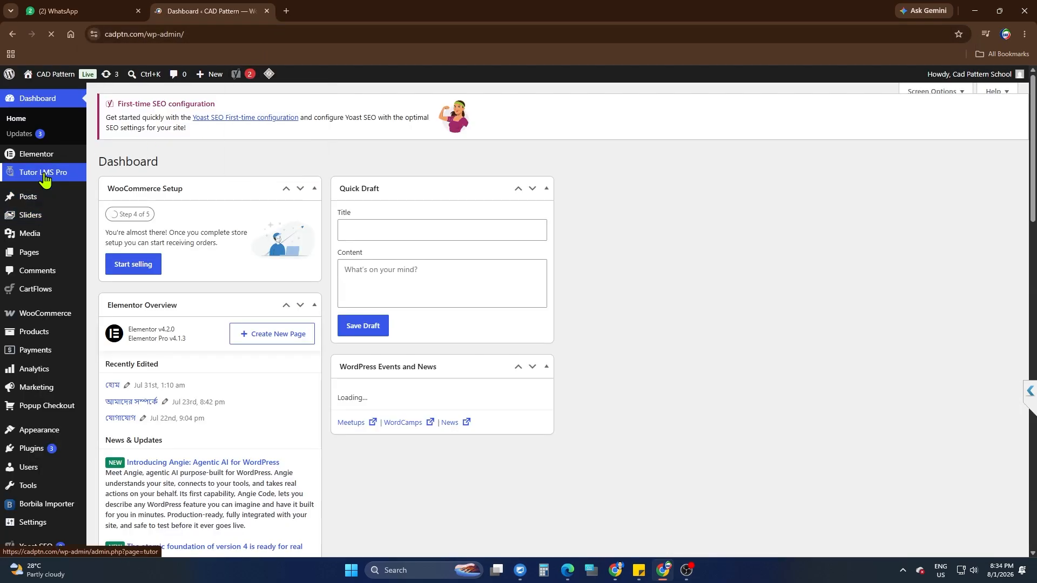
{"action": "left_click", "coordinate": [109, 327]}
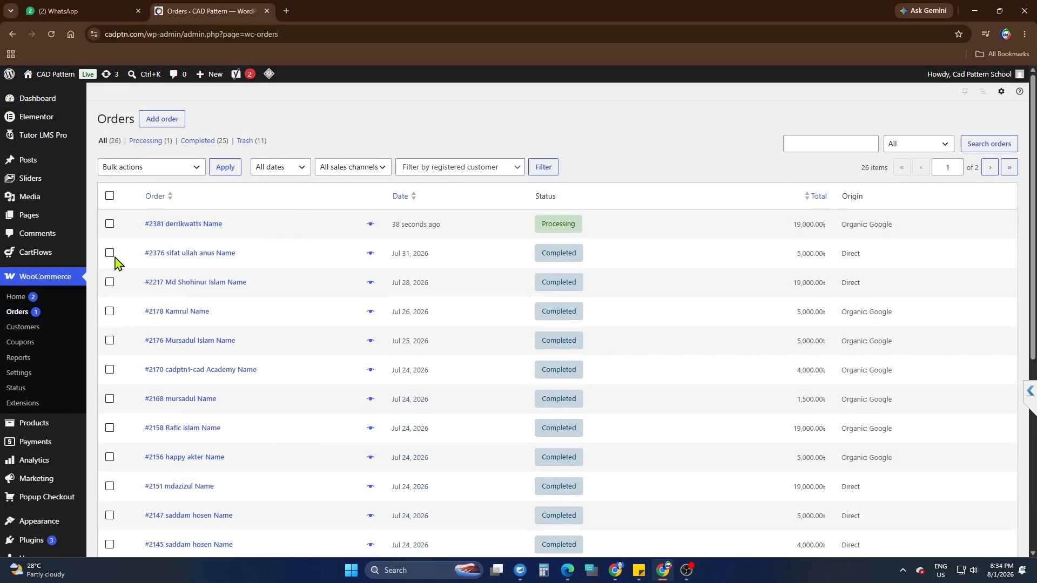
Change the status of the student's newest order, still in processing, to completed with a bulk action.
{"action": "left_click", "coordinate": [109, 223]}
{"action": "left_click", "coordinate": [139, 169]}
{"action": "left_click", "coordinate": [151, 225]}
{"action": "left_click", "coordinate": [227, 168]}
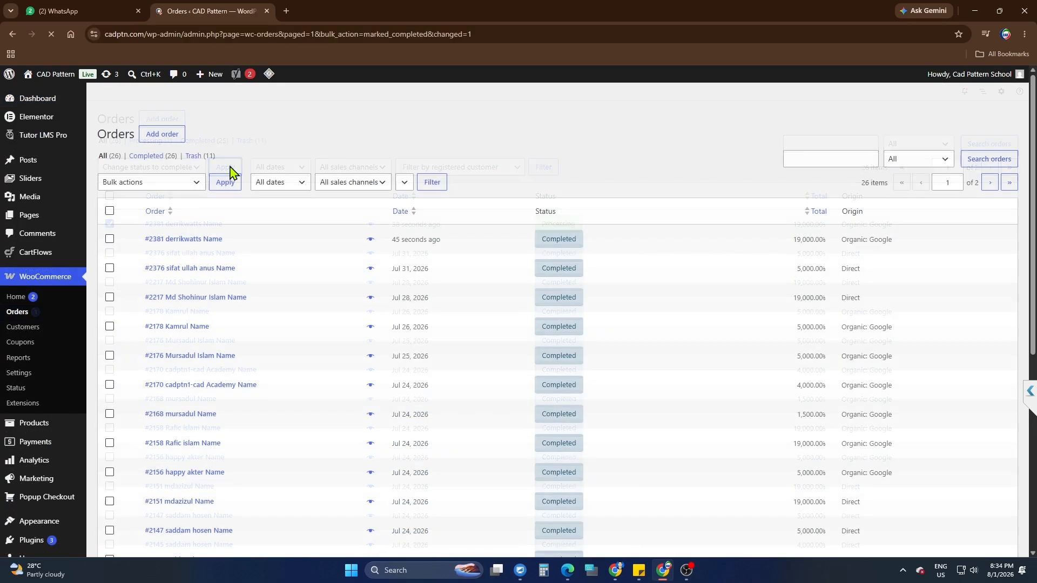
Switch back to the remote session in UltraViewer, open the student's enrolled courses and translate the page into English.
{"action": "left_click", "coordinate": [617, 572]}
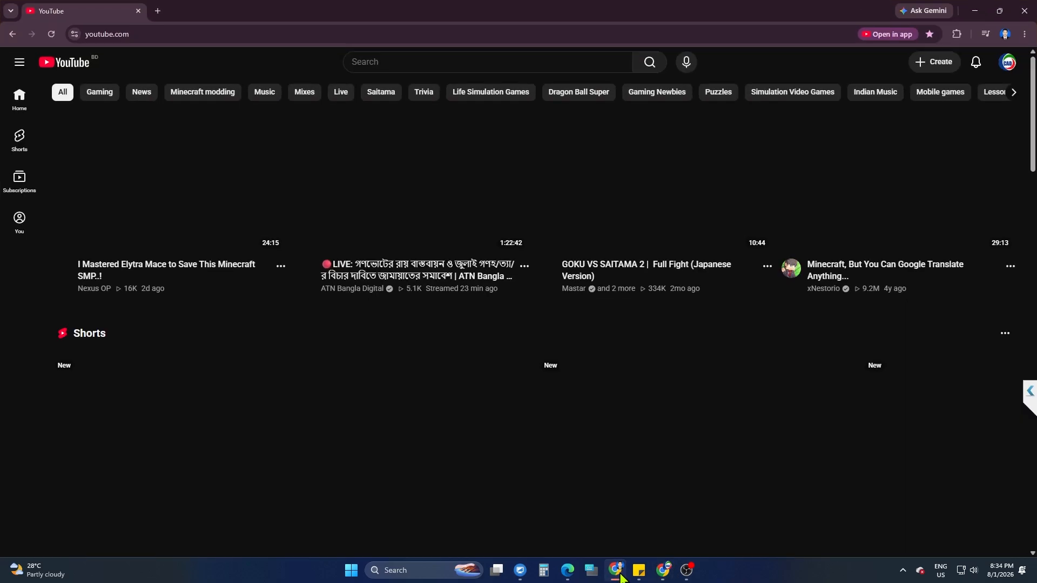
{"action": "mouse_move", "coordinate": [520, 571]}
{"action": "left_click", "coordinate": [546, 530]}
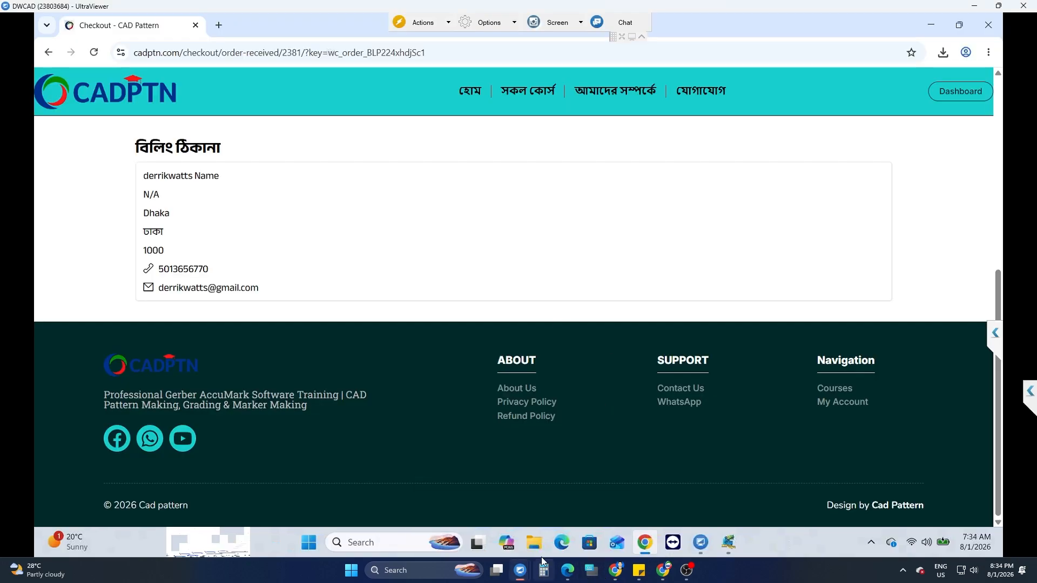
{"action": "scroll", "coordinate": [470, 245], "scroll_direction": "up", "scroll_amount": 8}
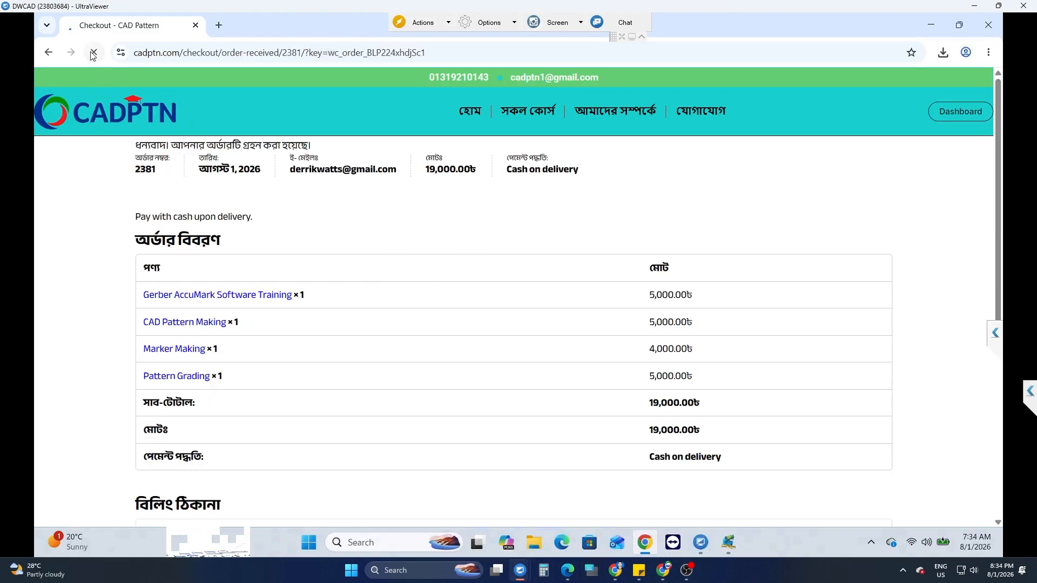
{"action": "left_click", "coordinate": [841, 78]}
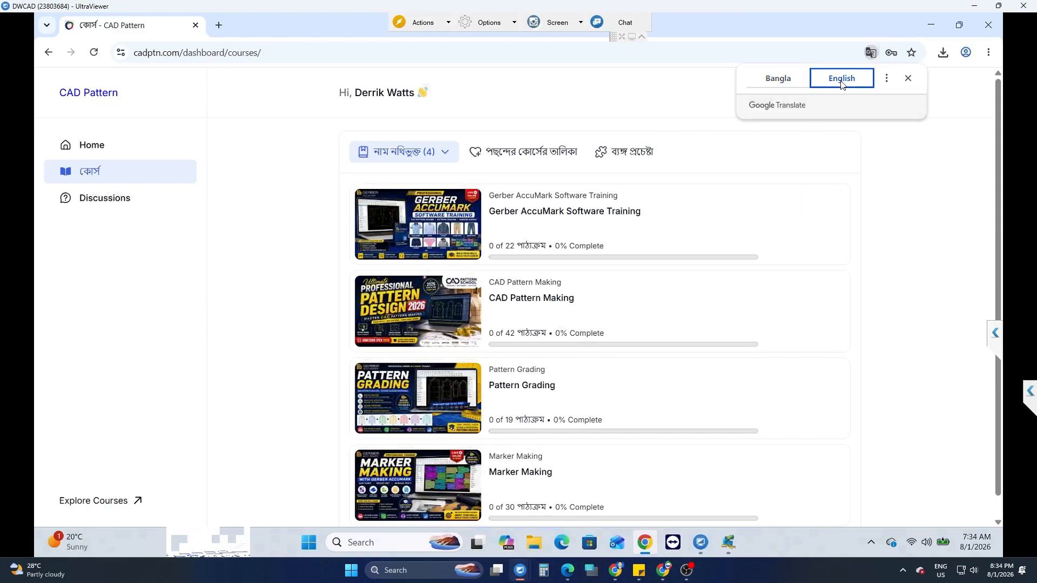
Set the page's source language for translation to English, enable Always translate and translate the page.
{"action": "left_click", "coordinate": [887, 79]}
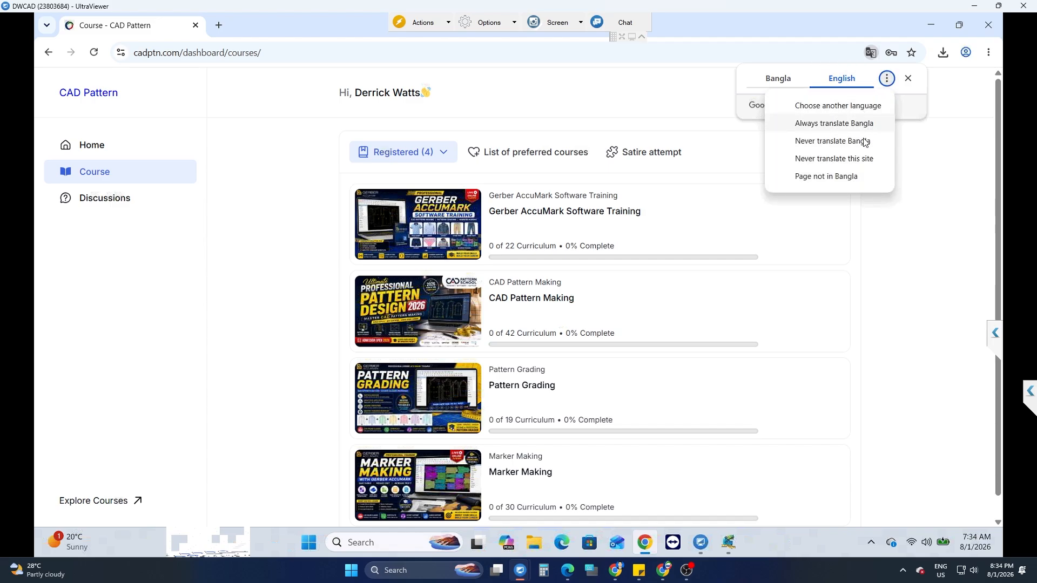
{"action": "left_click", "coordinate": [835, 177]}
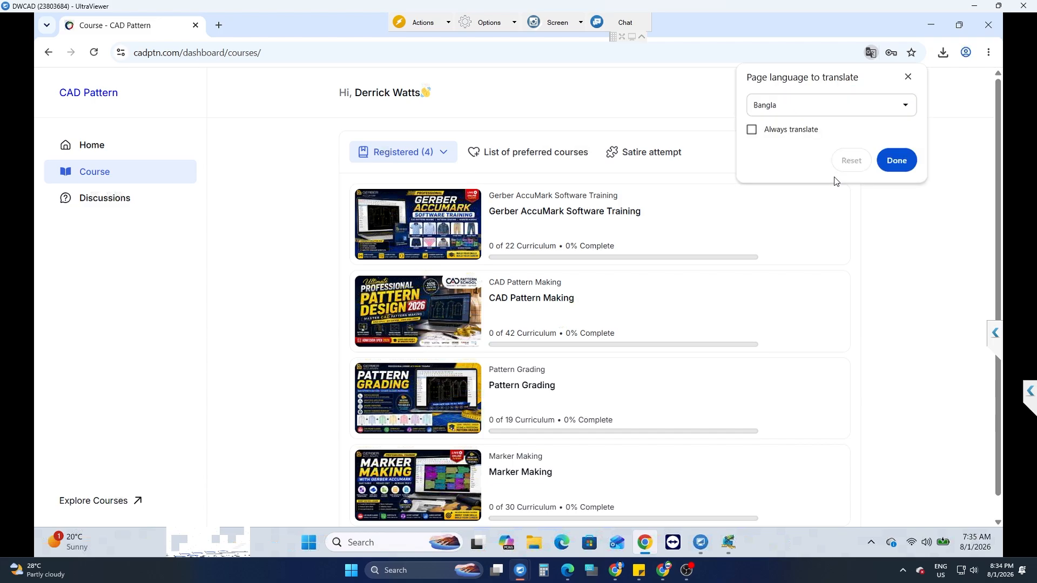
{"action": "left_click", "coordinate": [903, 107]}
{"action": "scroll", "coordinate": [821, 378], "scroll_direction": "down", "scroll_amount": 3}
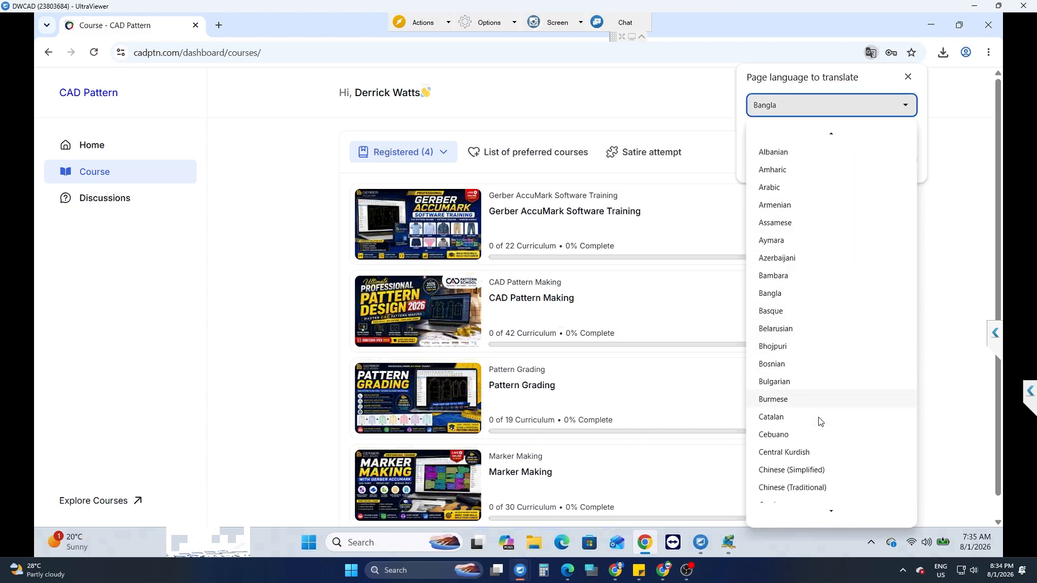
{"action": "scroll", "coordinate": [815, 285], "scroll_direction": "up", "scroll_amount": 3}
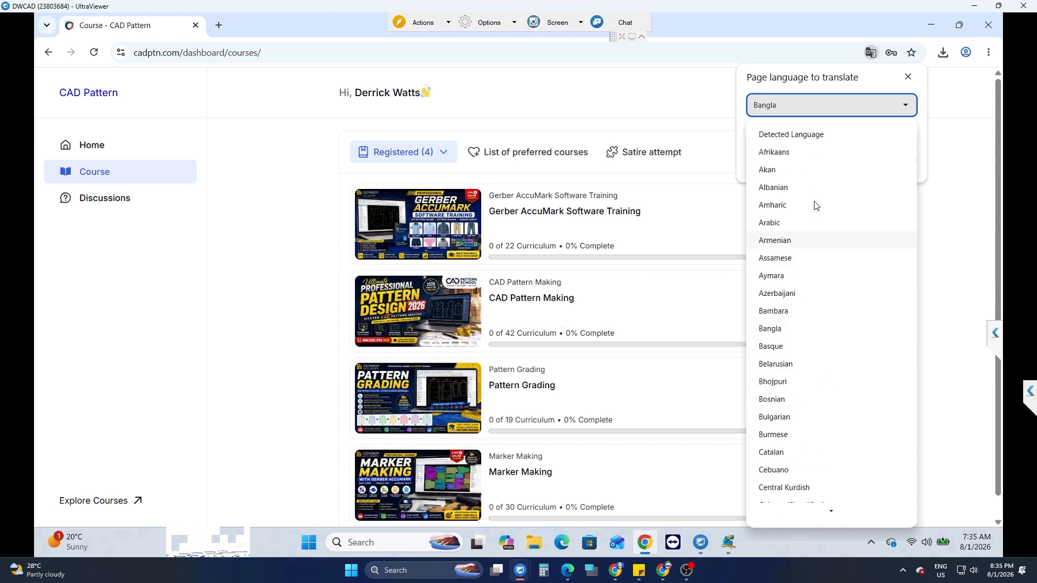
{"action": "scroll", "coordinate": [807, 368], "scroll_direction": "down", "scroll_amount": 15}
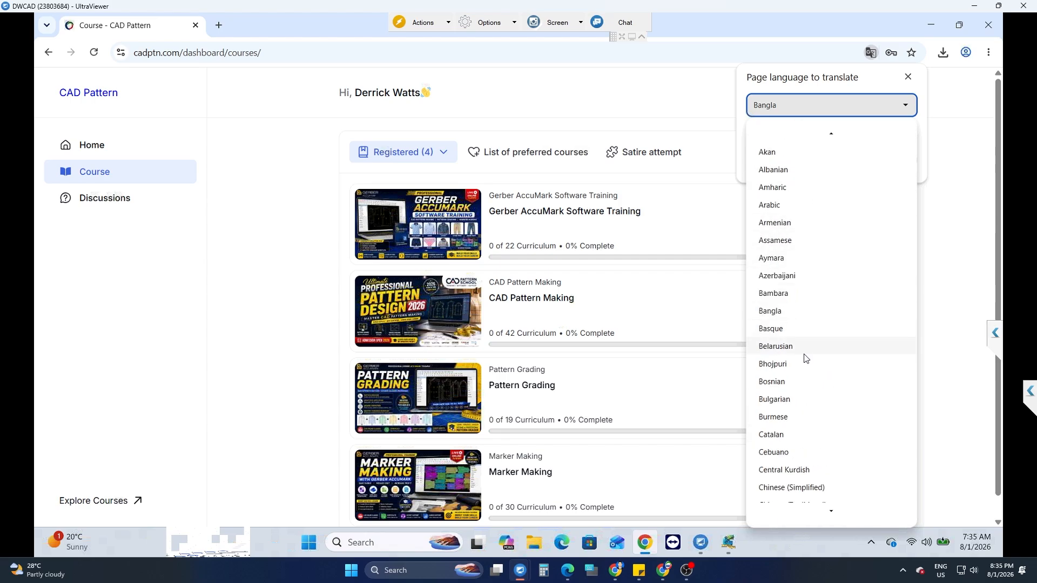
{"action": "scroll", "coordinate": [813, 414], "scroll_direction": "down", "scroll_amount": 12}
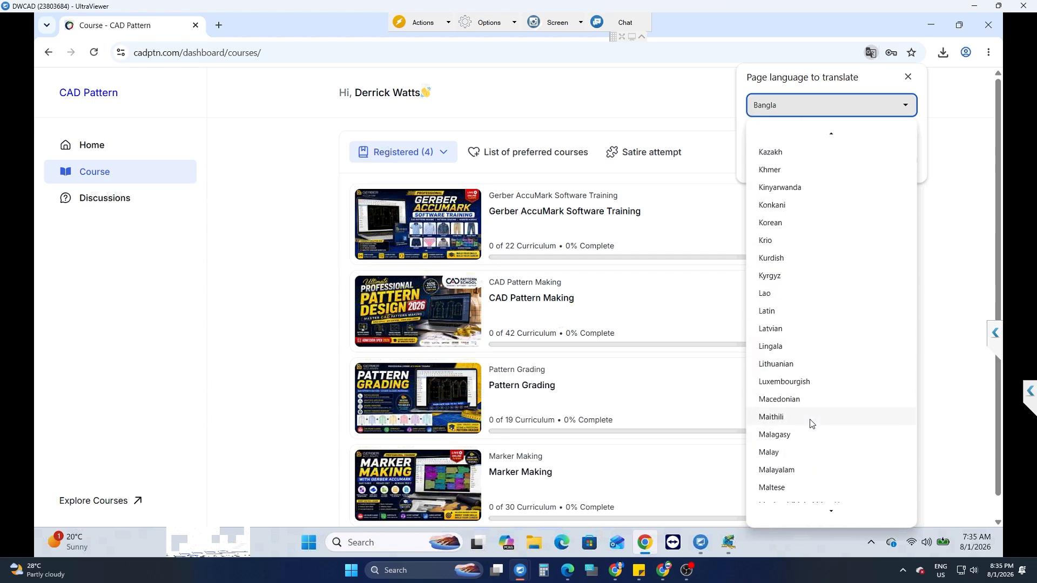
{"action": "scroll", "coordinate": [804, 475], "scroll_direction": "down", "scroll_amount": 12}
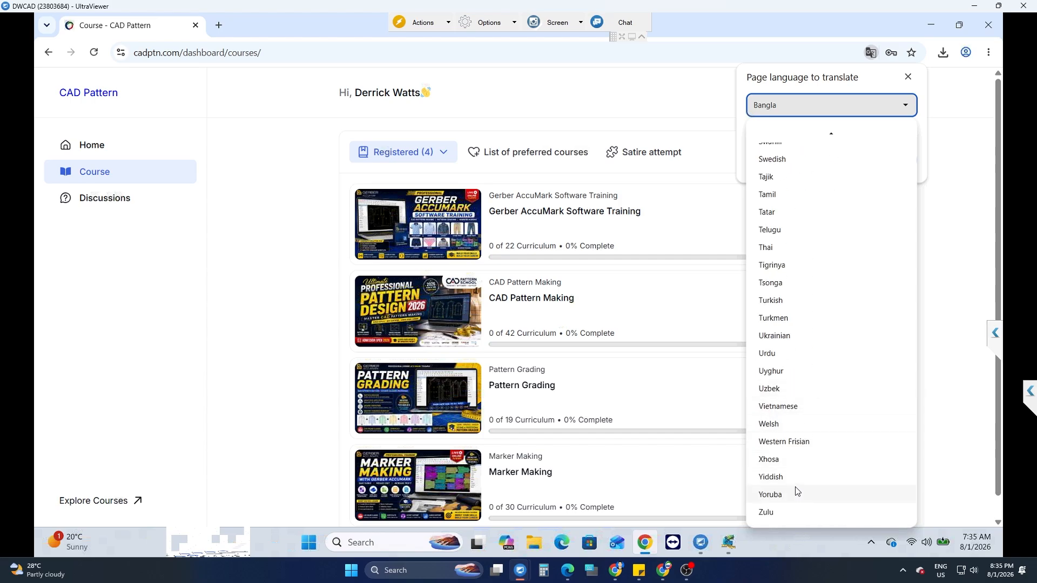
{"action": "scroll", "coordinate": [796, 191], "scroll_direction": "up", "scroll_amount": 2}
{"action": "scroll", "coordinate": [794, 183], "scroll_direction": "up", "scroll_amount": 2}
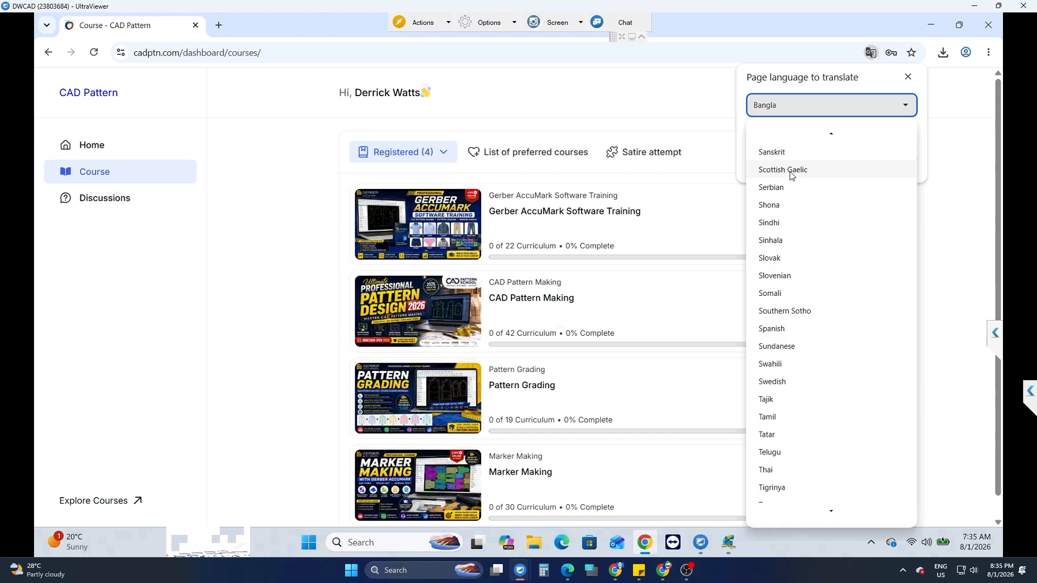
{"action": "scroll", "coordinate": [794, 172], "scroll_direction": "up", "scroll_amount": 2}
{"action": "scroll", "coordinate": [794, 172], "scroll_direction": "up", "scroll_amount": 7}
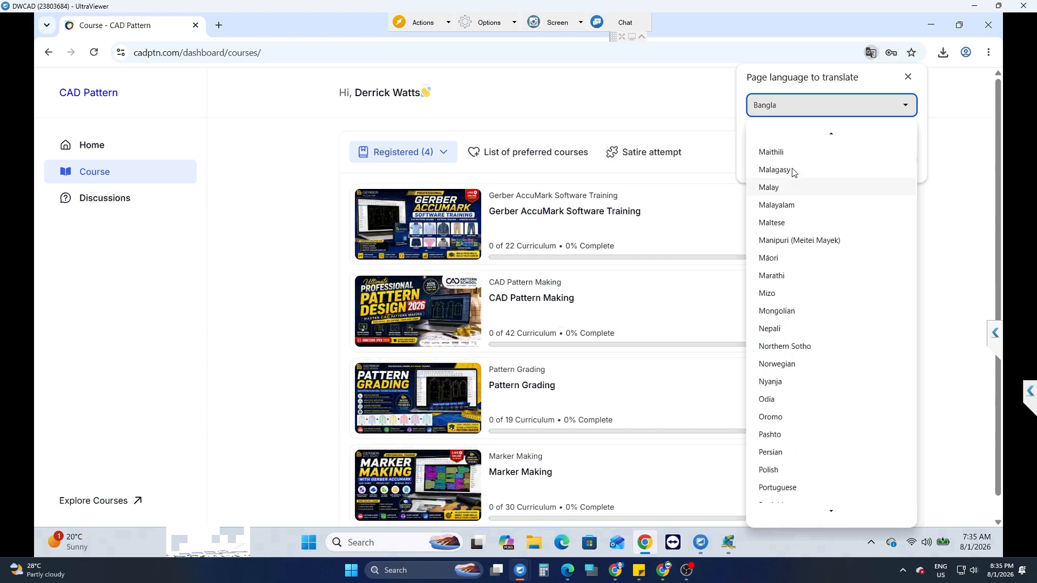
{"action": "scroll", "coordinate": [794, 173], "scroll_direction": "up", "scroll_amount": 10}
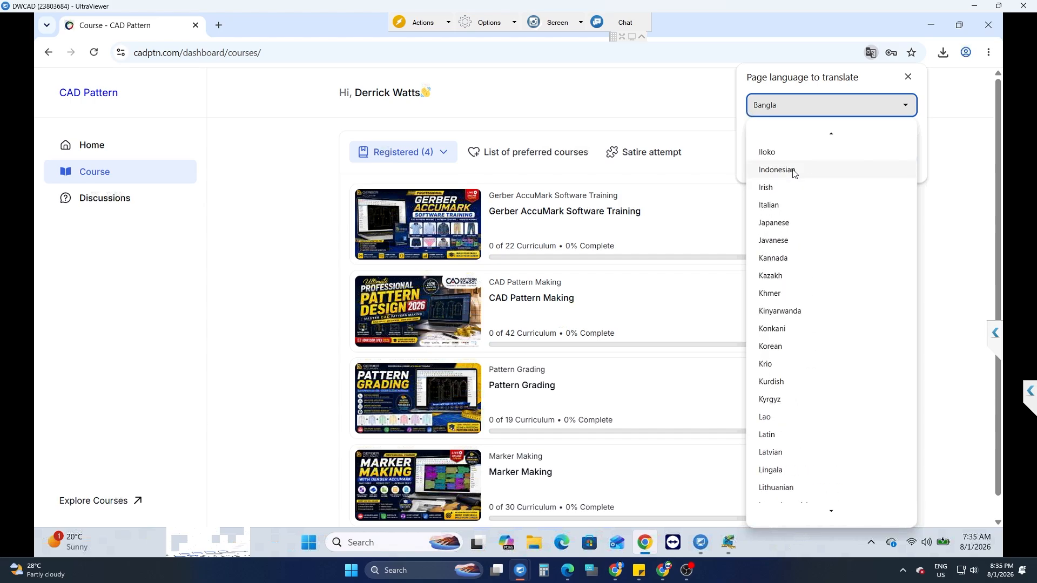
{"action": "scroll", "coordinate": [794, 173], "scroll_direction": "up", "scroll_amount": 7}
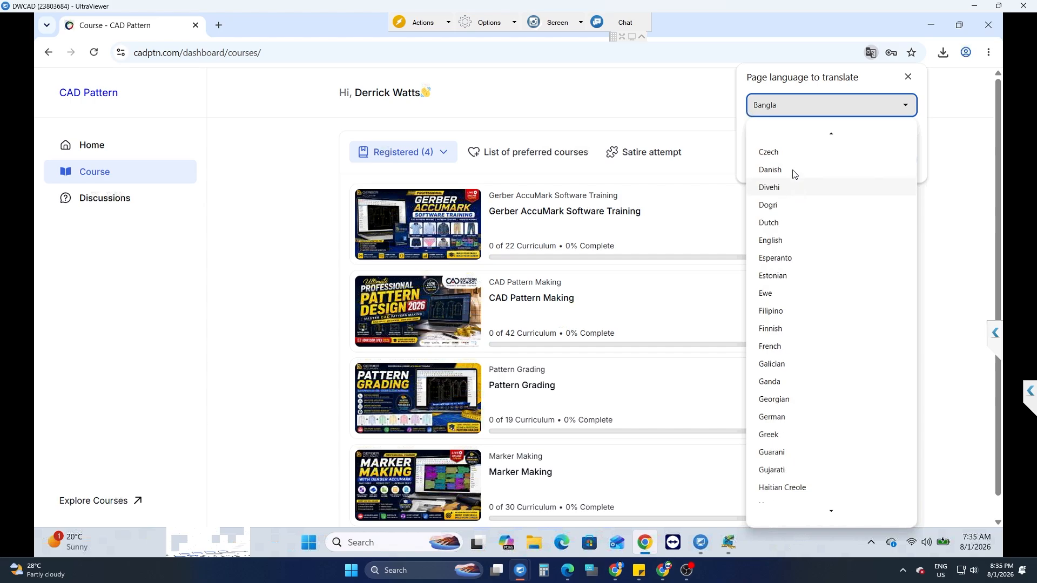
{"action": "scroll", "coordinate": [794, 173], "scroll_direction": "up", "scroll_amount": 2}
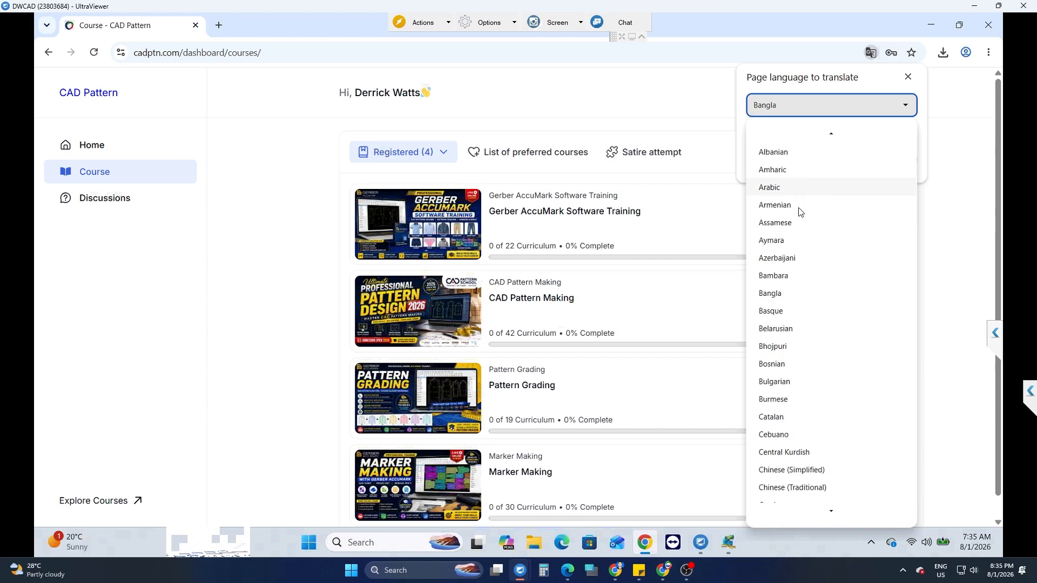
{"action": "scroll", "coordinate": [790, 208], "scroll_direction": "down", "scroll_amount": 7}
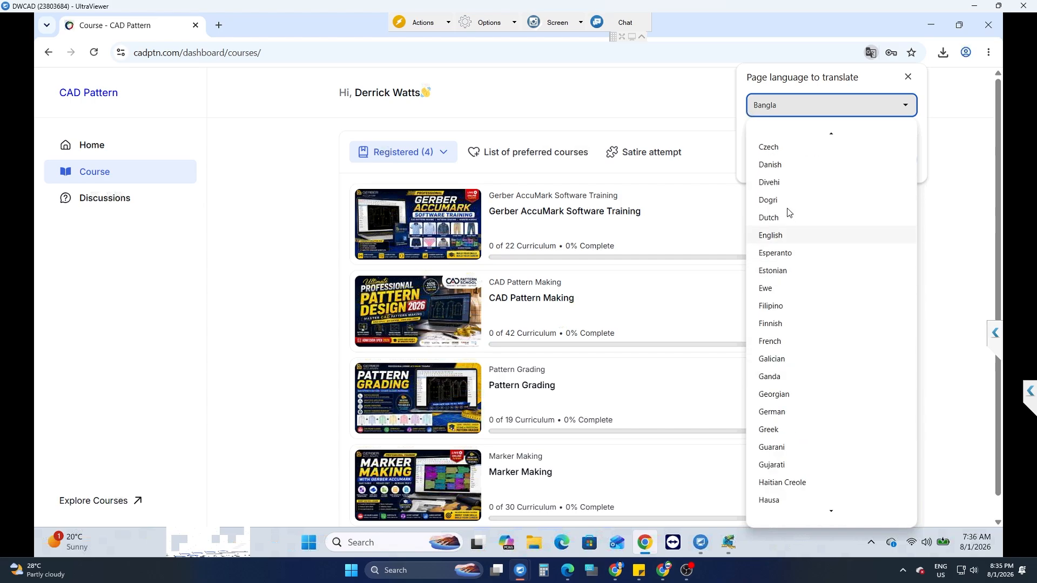
{"action": "left_click", "coordinate": [786, 235]}
{"action": "left_click", "coordinate": [752, 129]}
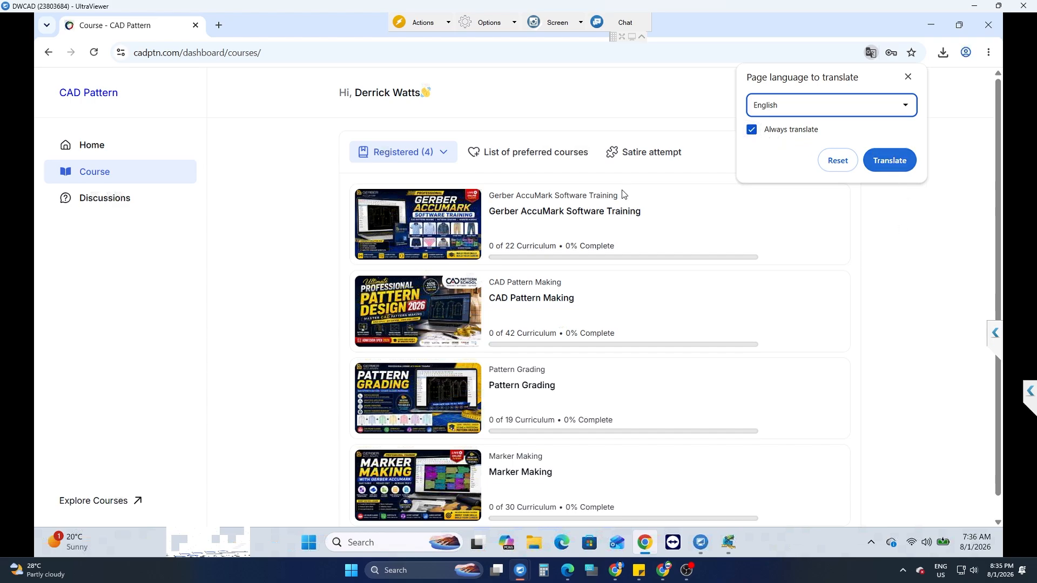
{"action": "left_click", "coordinate": [889, 160]}
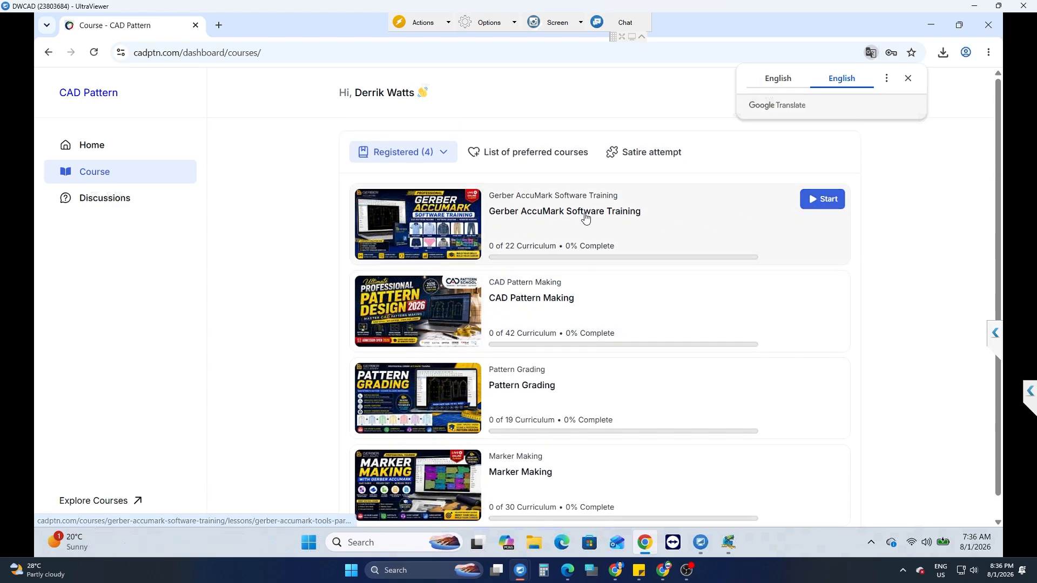
Start the Gerber AccuMark Software Training course, preview the Gerber Accumark Tools Part-1 video and look through the lesson list.
{"action": "left_click", "coordinate": [820, 207]}
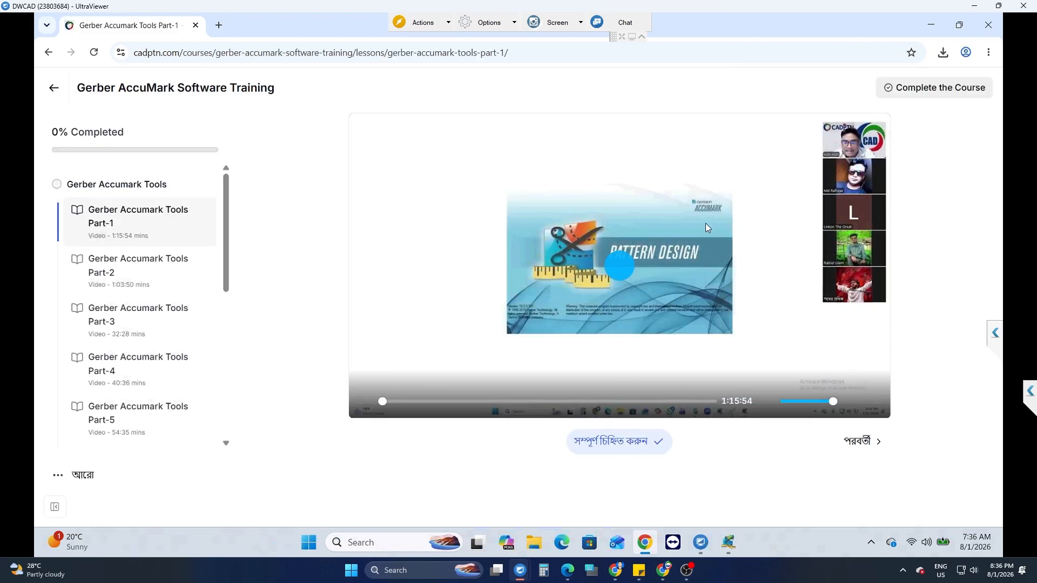
{"action": "left_click", "coordinate": [620, 266]}
{"action": "left_click", "coordinate": [365, 408]}
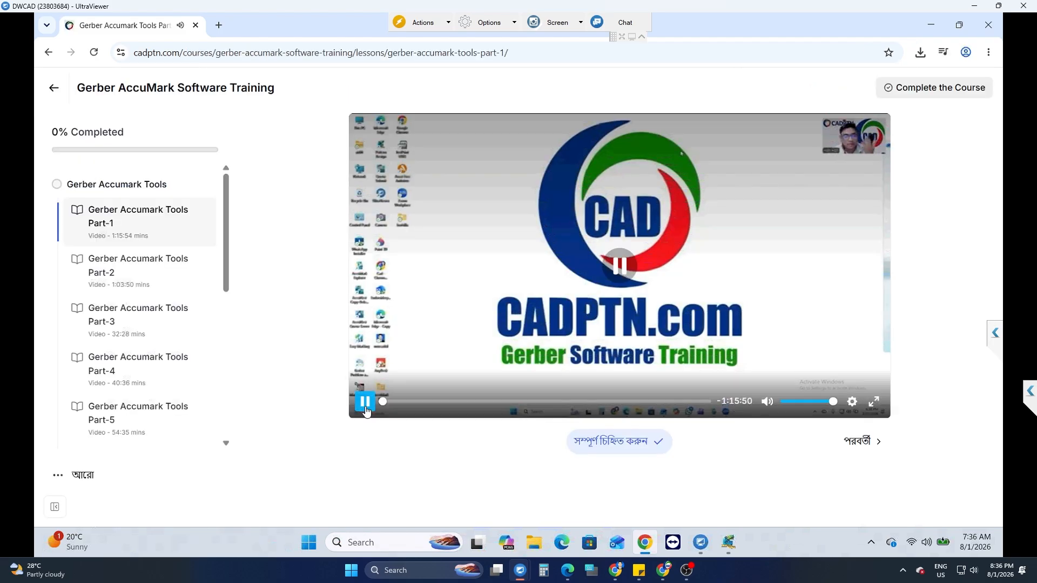
{"action": "scroll", "coordinate": [162, 379], "scroll_direction": "down", "scroll_amount": 5}
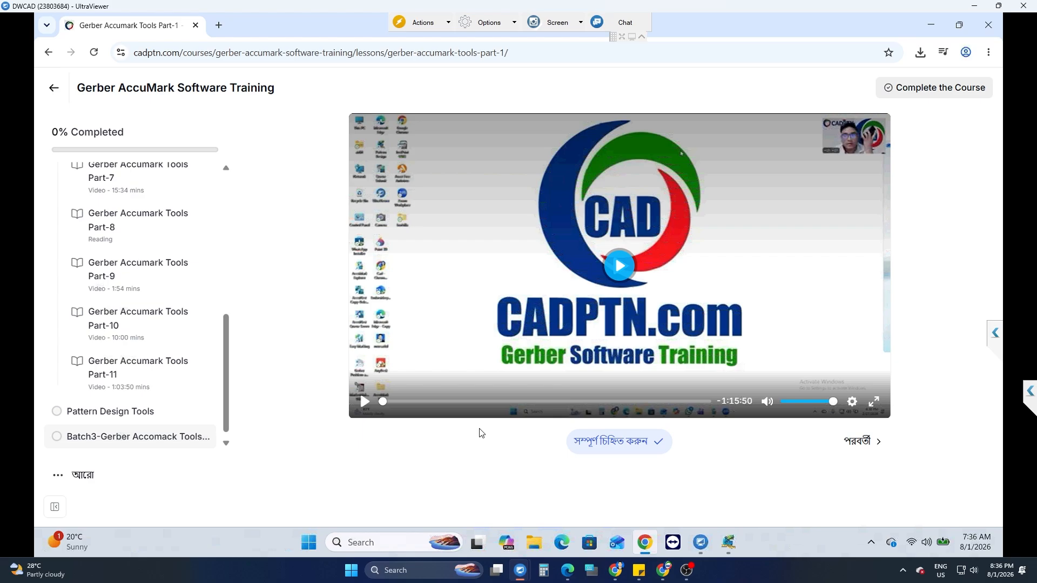
{"action": "scroll", "coordinate": [227, 304], "scroll_direction": "up", "scroll_amount": 5}
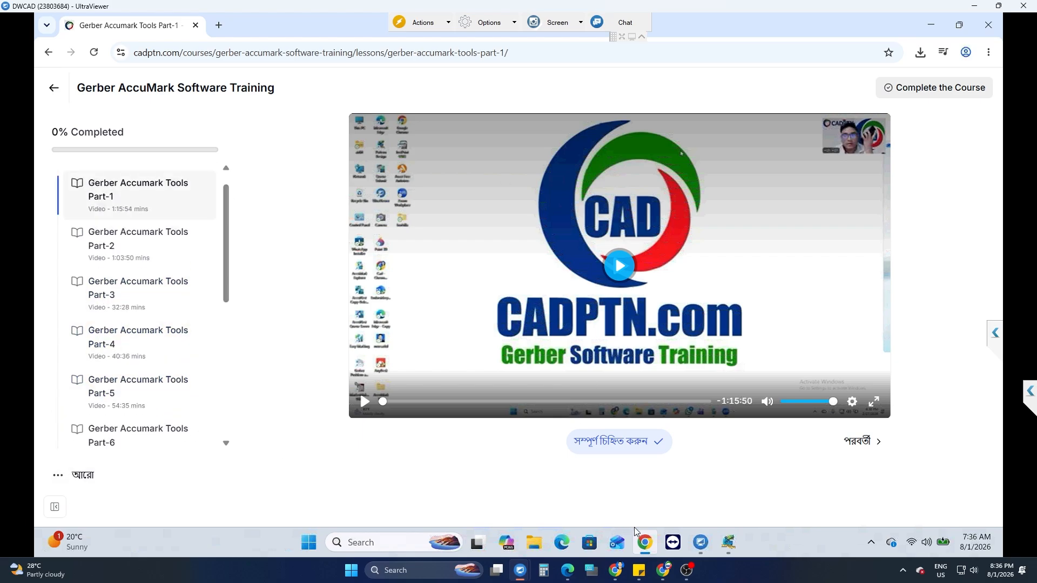
Open Notepad on the remote computer and close the Untitled and fingerprintkg102101.c2v documents, leaving only fingerprintg102101.c2v open.
{"action": "left_click", "coordinate": [378, 544]}
{"action": "type", "text": "notepad"}
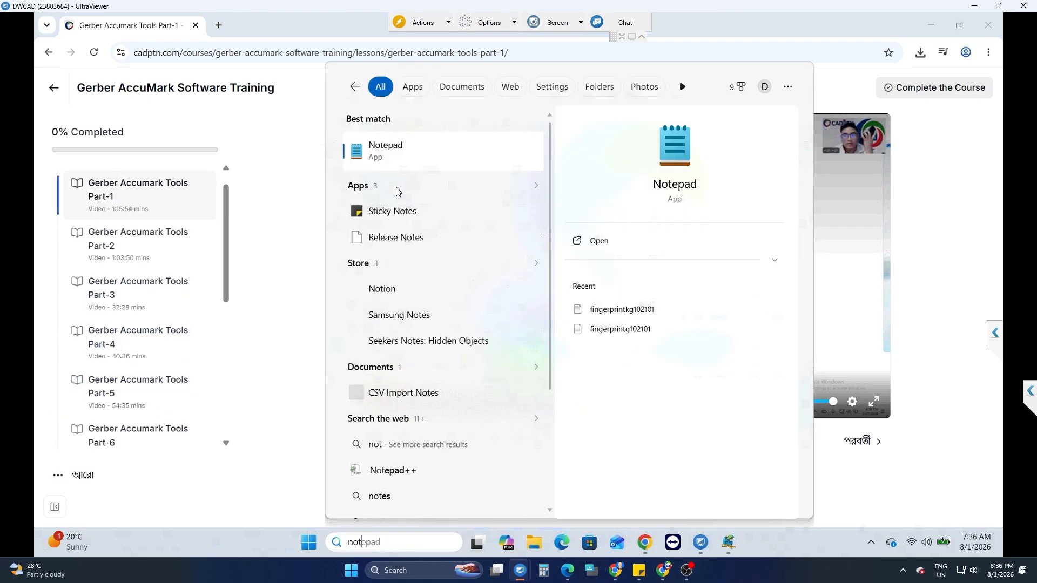
{"action": "left_click", "coordinate": [394, 153]}
{"action": "left_click", "coordinate": [405, 47]}
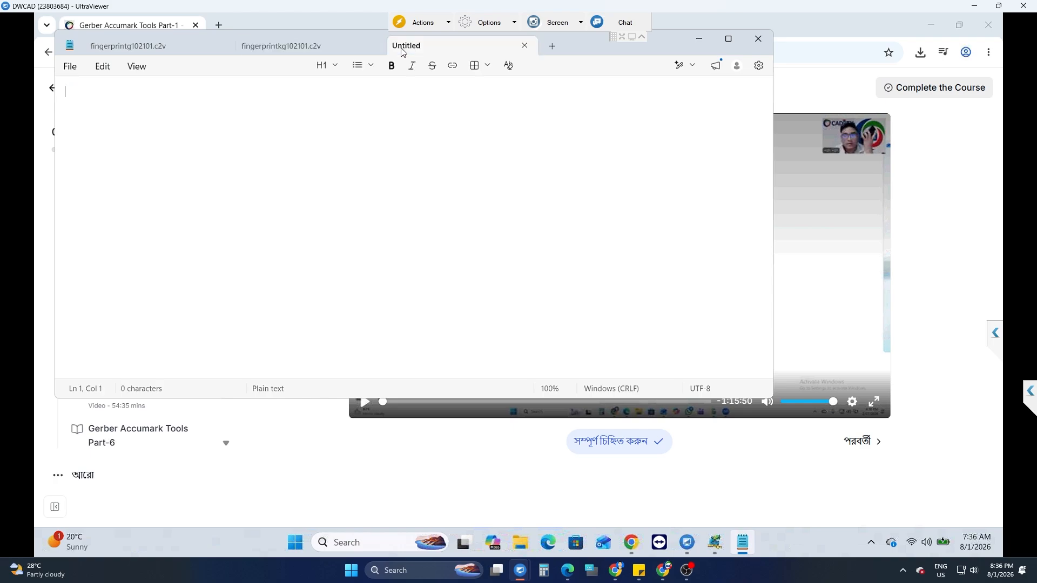
{"action": "left_click", "coordinate": [525, 47]}
{"action": "left_click", "coordinate": [374, 47]}
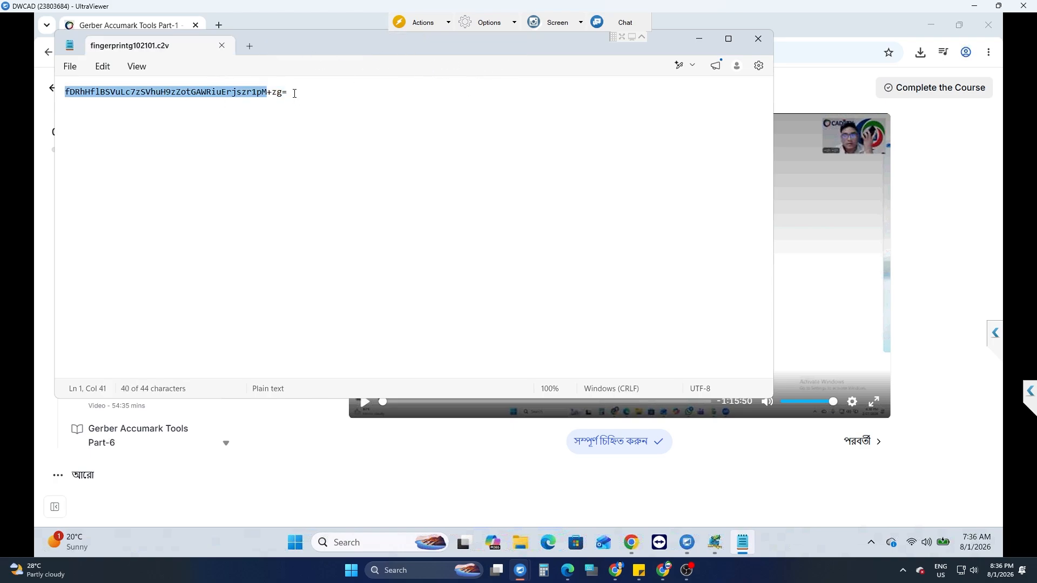